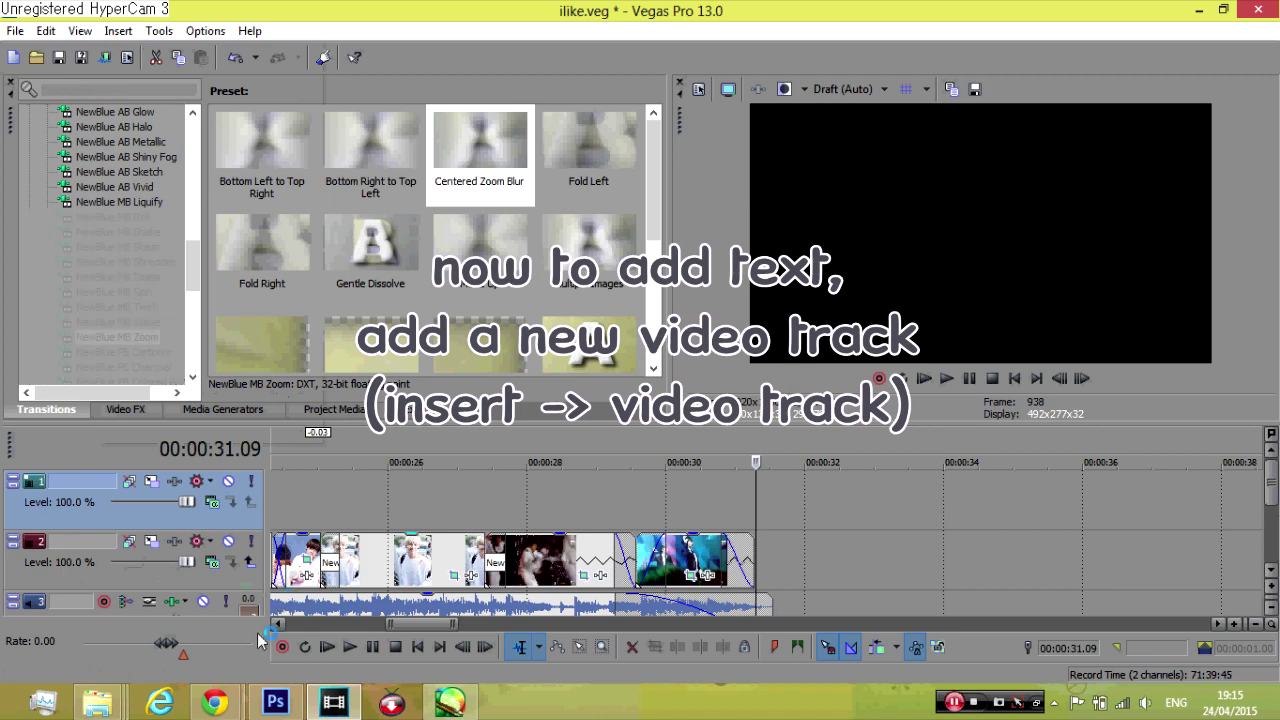
# Switch to Chrome, search the web for "i like jeremih lyrics" in a new tab, and open the AZLyrics page for I Like
pyautogui.moveTo(238, 705)
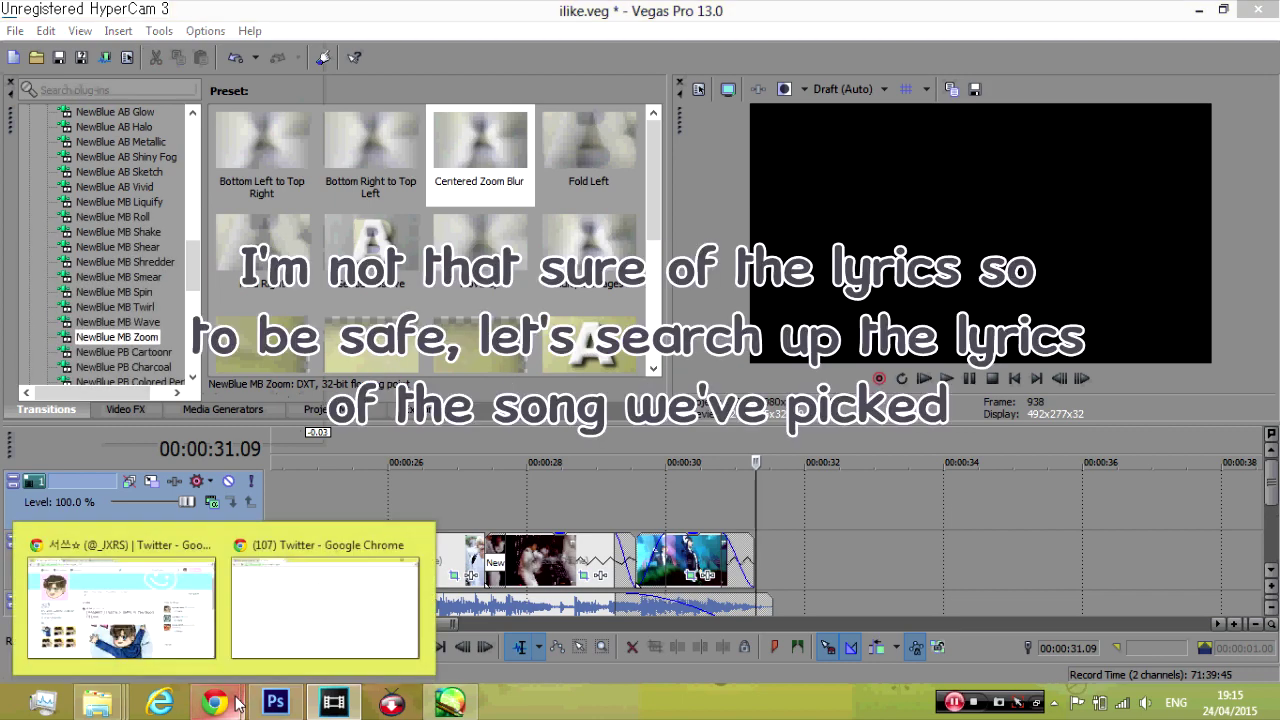
pyautogui.click(325, 600)
pyautogui.click(391, 13)
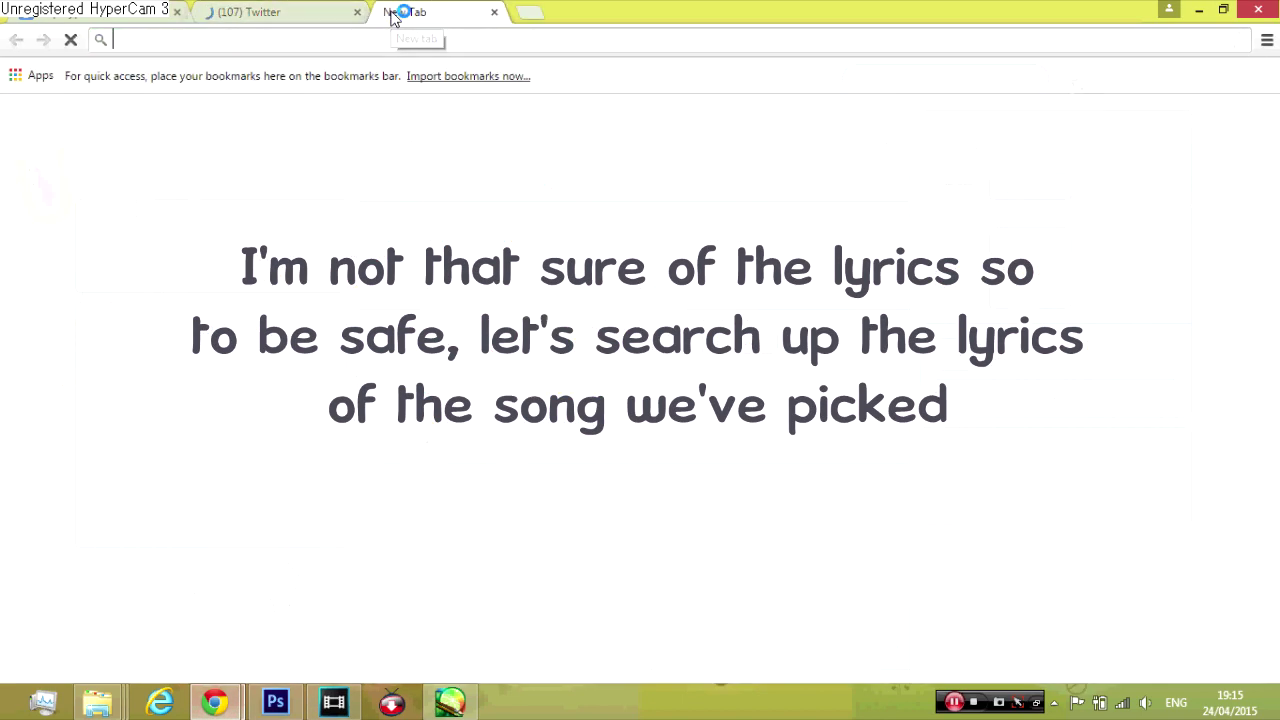
pyautogui.write('i like jeremih lyrics')
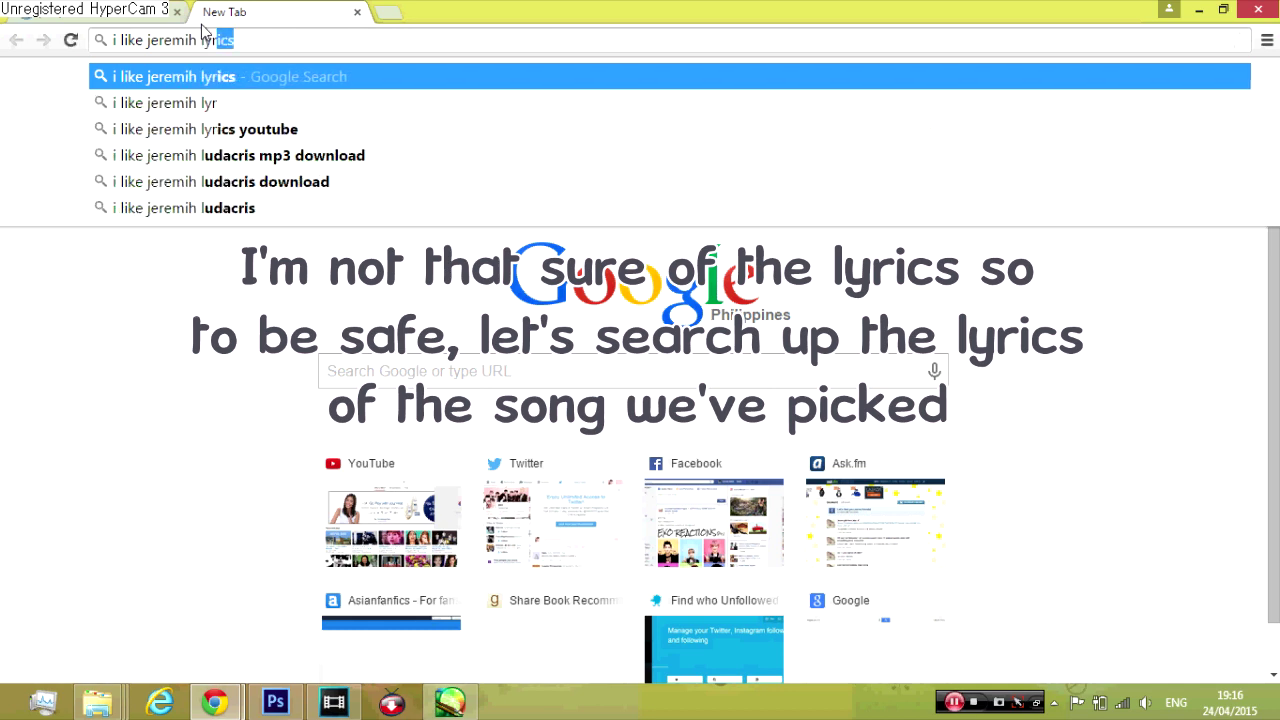
pyautogui.press('Return')
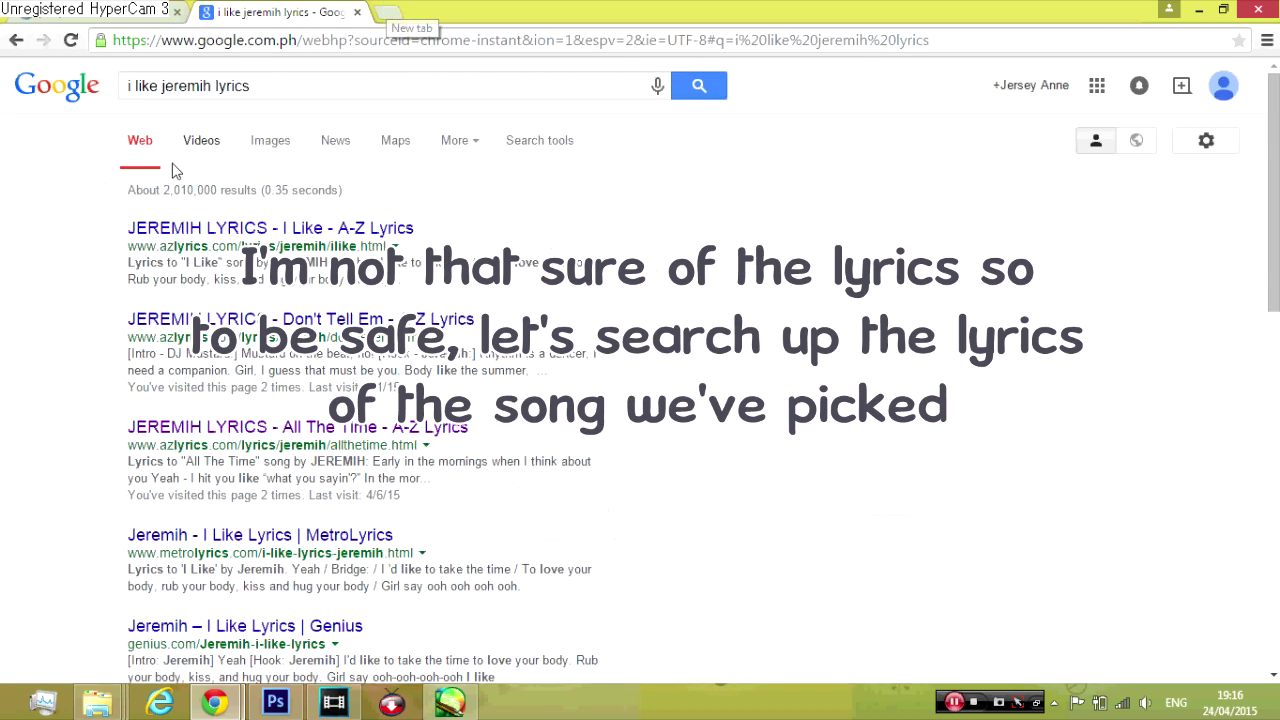
pyautogui.click(266, 236)
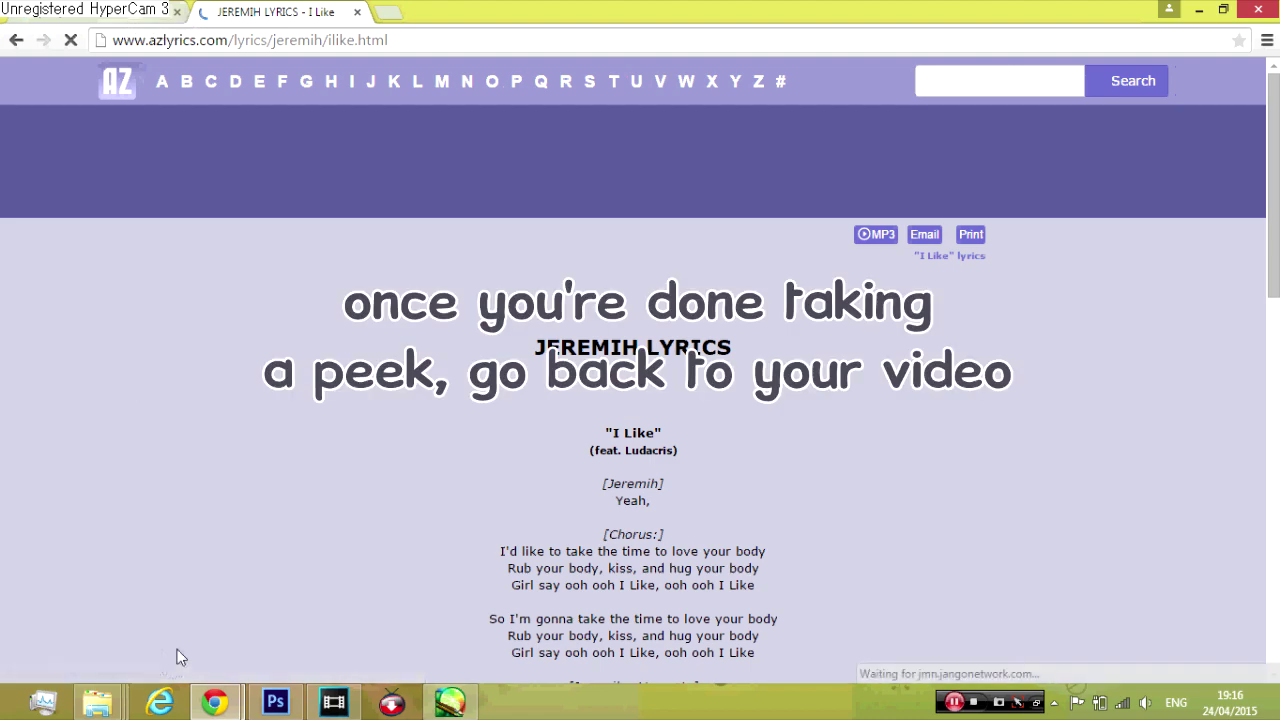
# Switch back to Vegas Pro and insert a text media event on the empty video track at 00:00:00.13
pyautogui.click(330, 704)
pyautogui.click(298, 499)
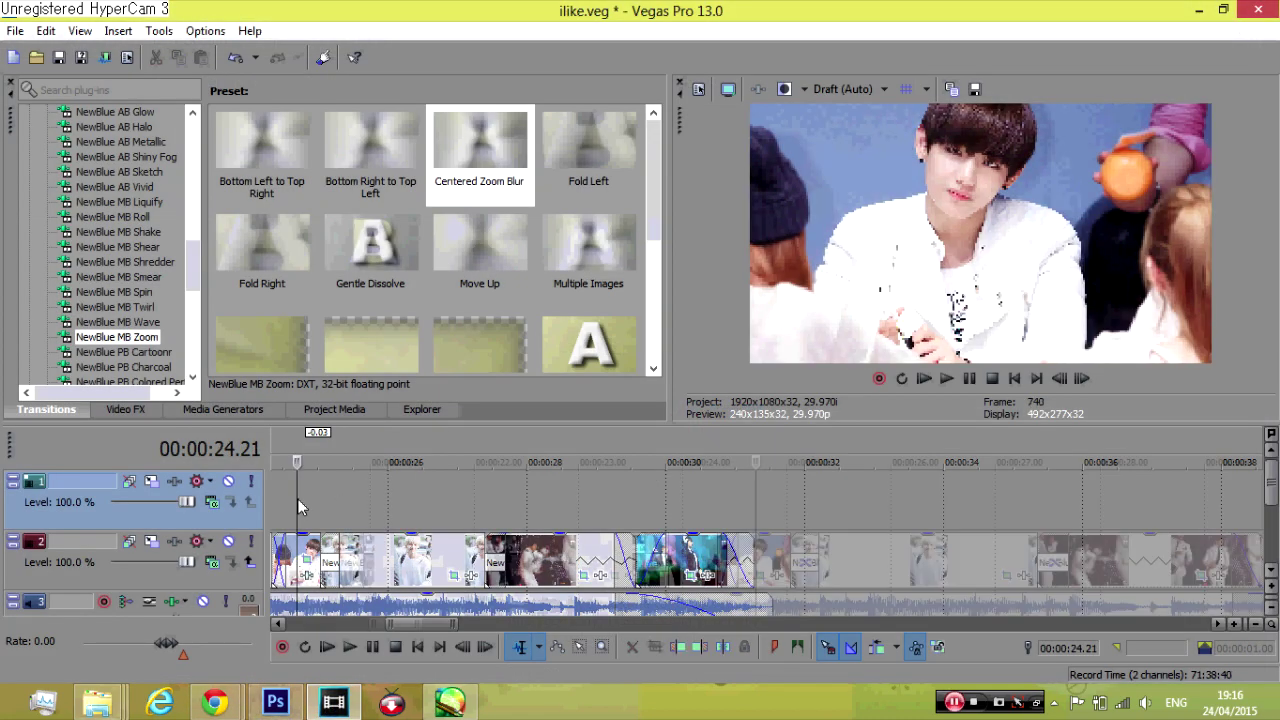
pyautogui.scroll(1, 298, 499)
pyautogui.moveTo(412, 623); pyautogui.dragTo(306, 625)
pyautogui.click(310, 512)
pyautogui.click(330, 487)
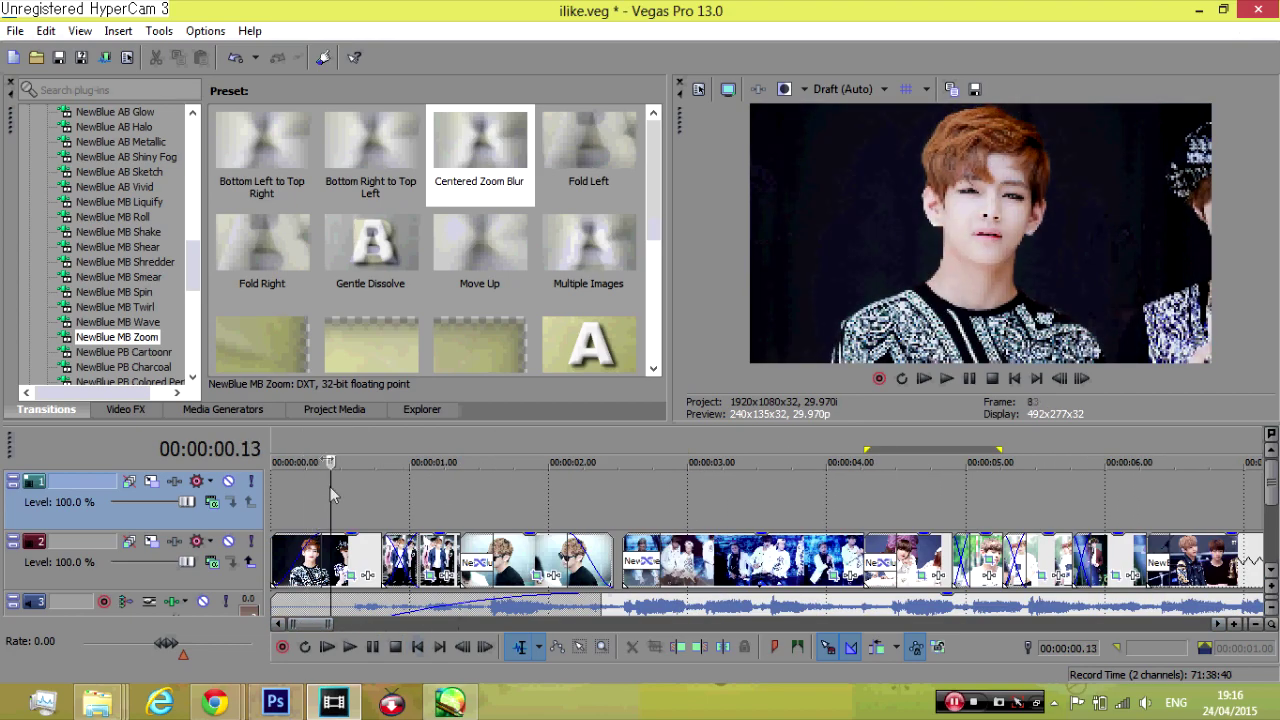
pyautogui.click(121, 31)
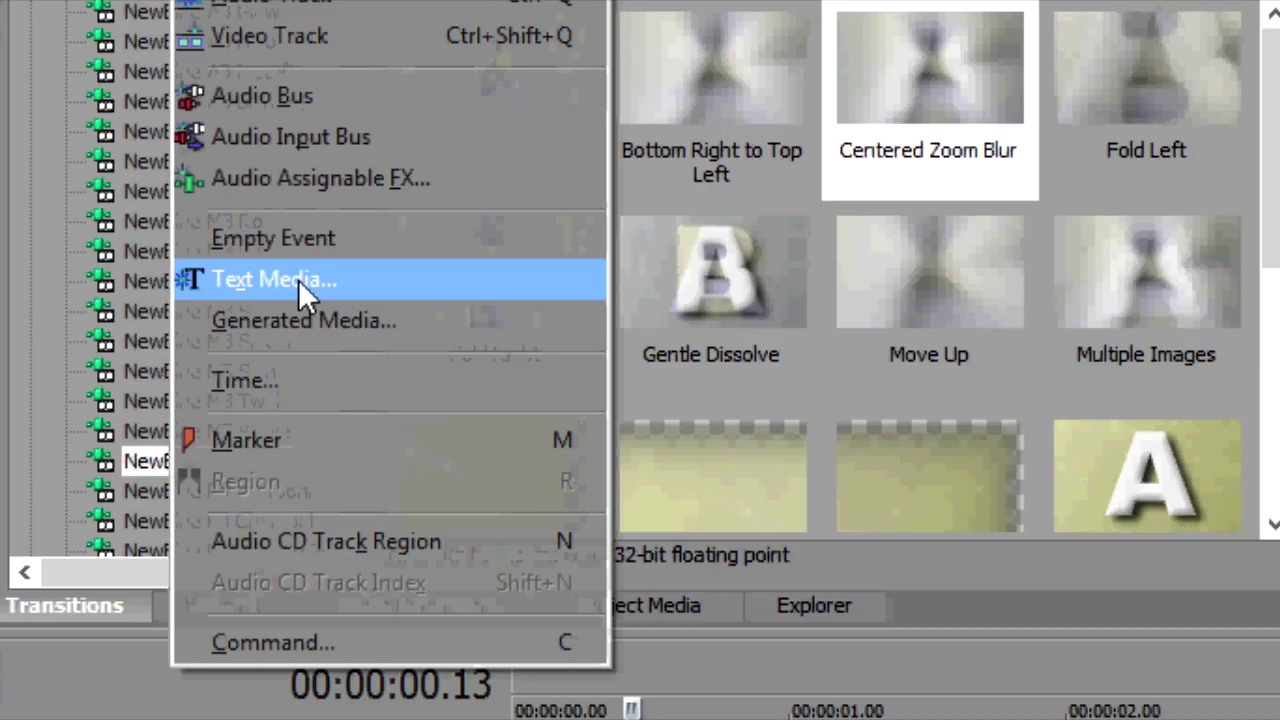
pyautogui.click(845, 415)
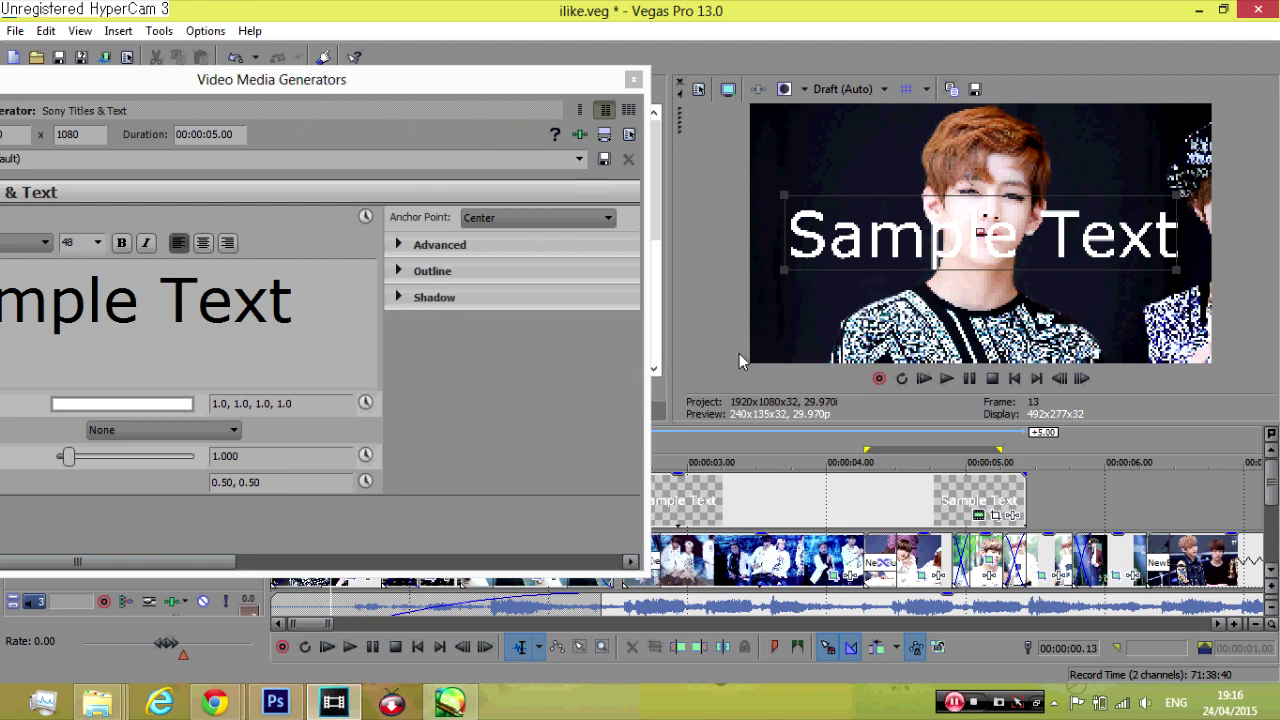
# Replace the sample text with the lyric "i'd like to take the time"
pyautogui.moveTo(202, 88); pyautogui.dragTo(362, 54)
pyautogui.moveTo(470, 265); pyautogui.dragTo(2, 257)
pyautogui.write("i'd l")
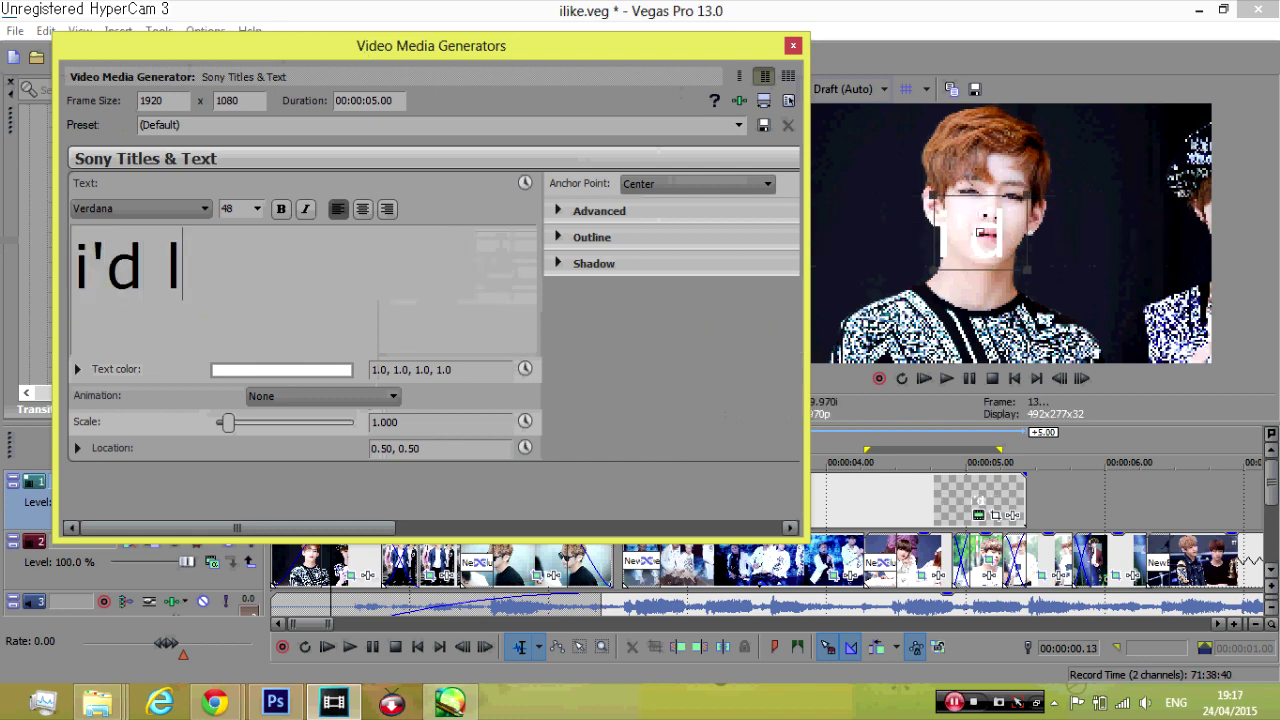
pyautogui.write('ike to take the time')
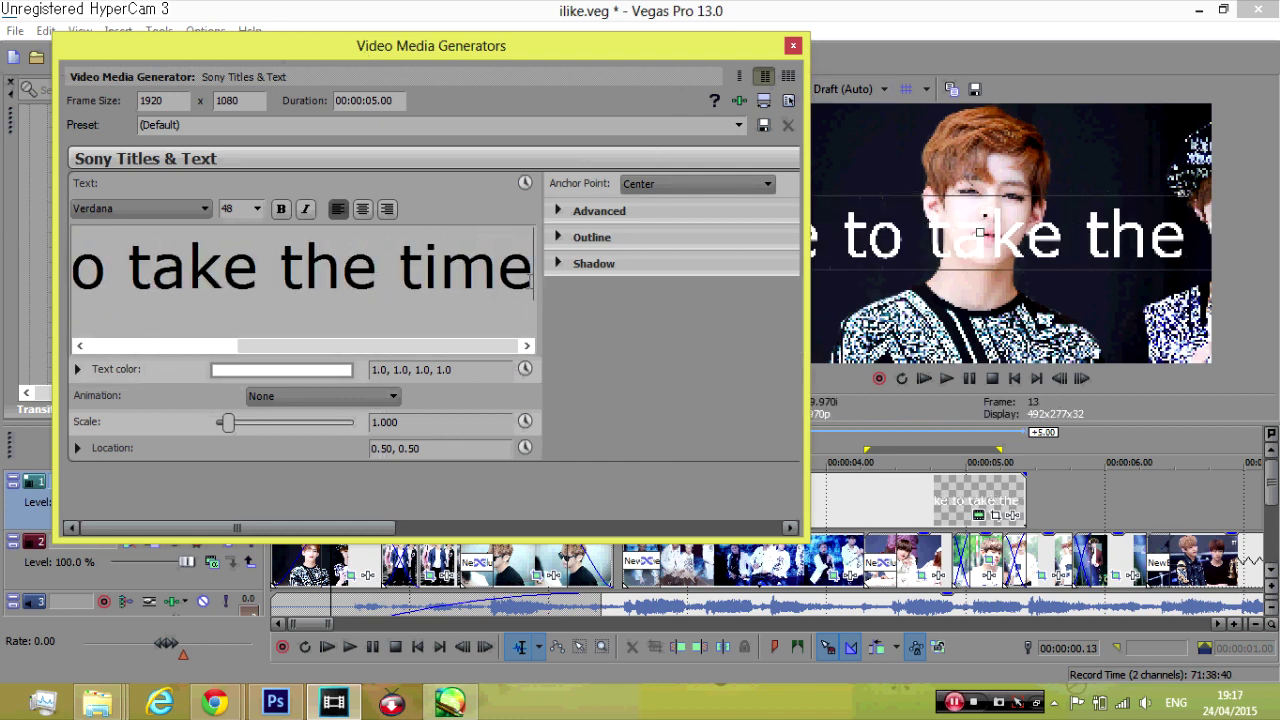
# Try several fonts on the whole lyric text and set it to Cambria
pyautogui.moveTo(533, 280); pyautogui.dragTo(18, 268)
pyautogui.click(118, 210)
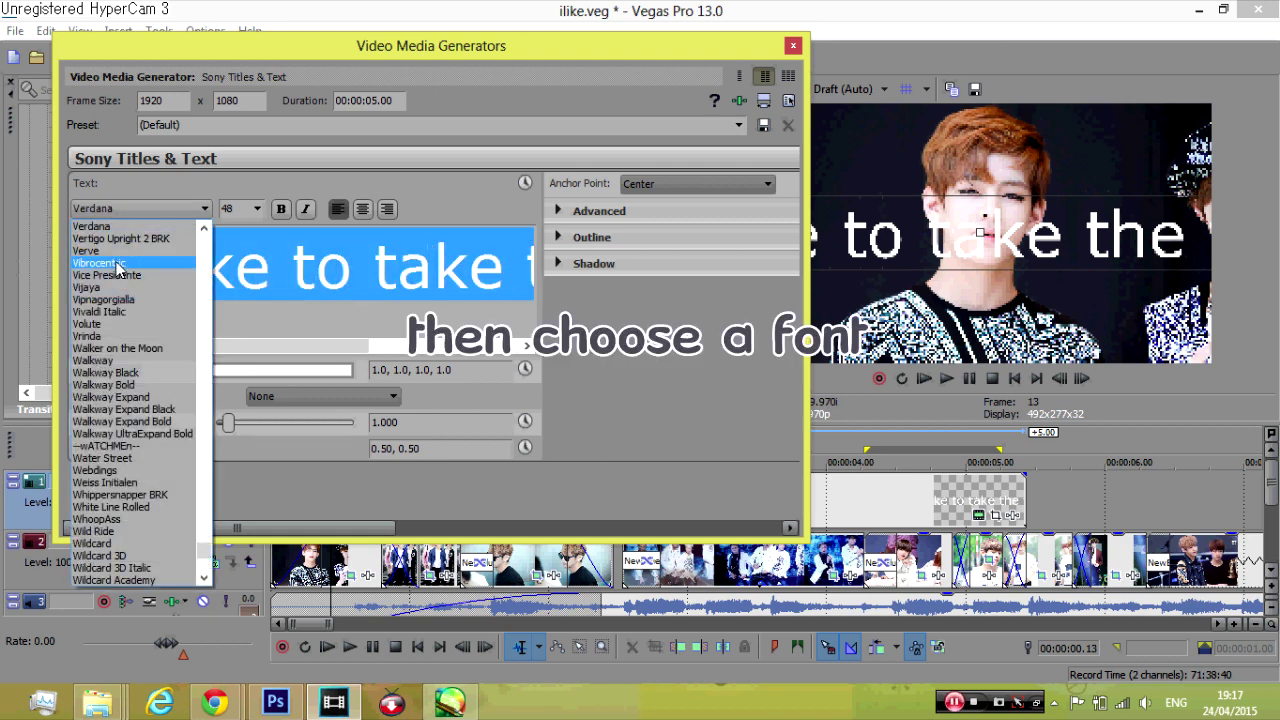
pyautogui.click(118, 264)
pyautogui.scroll(-7, 142, 212)
pyautogui.scroll(-4, 143, 209)
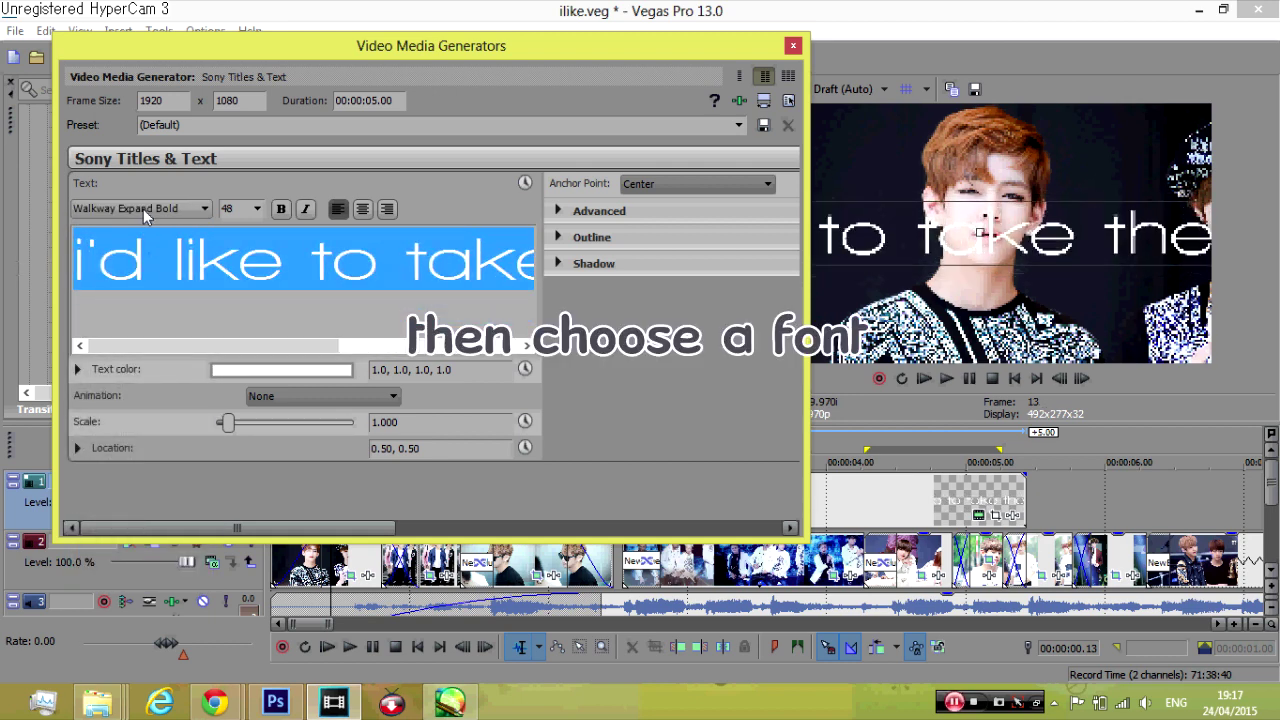
pyautogui.scroll(-6, 143, 209)
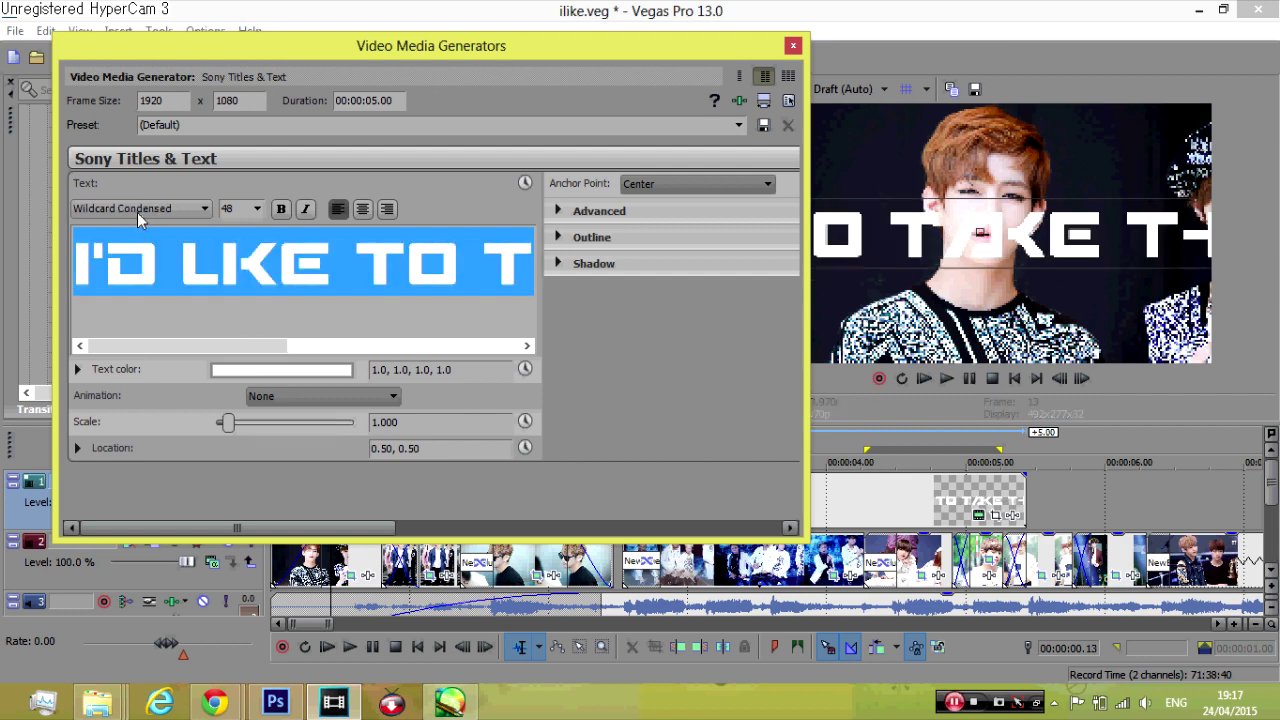
pyautogui.scroll(-1, 146, 208)
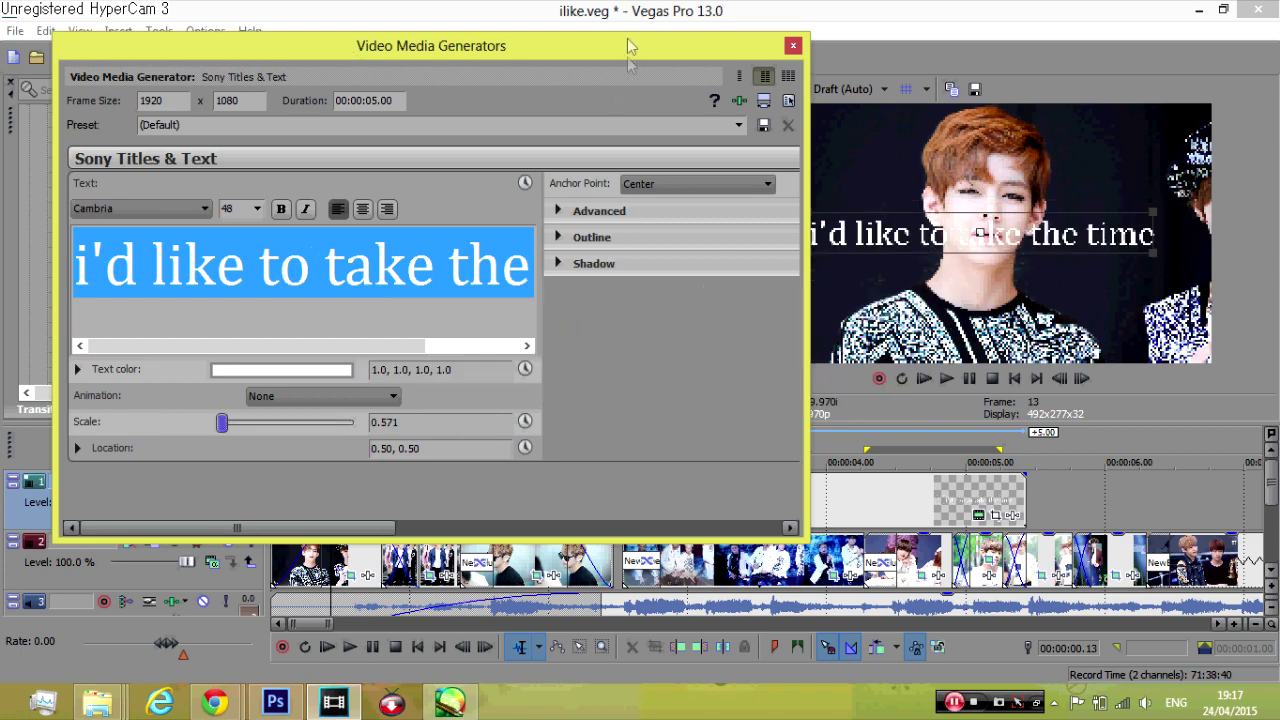
# Scale the lyric down to about 0.365, shorten it to "i'd like to take the", and check its position against the preview grid overlay
pyautogui.moveTo(627, 44); pyautogui.dragTo(537, 112)
pyautogui.moveTo(810, 261); pyautogui.dragTo(870, 246)
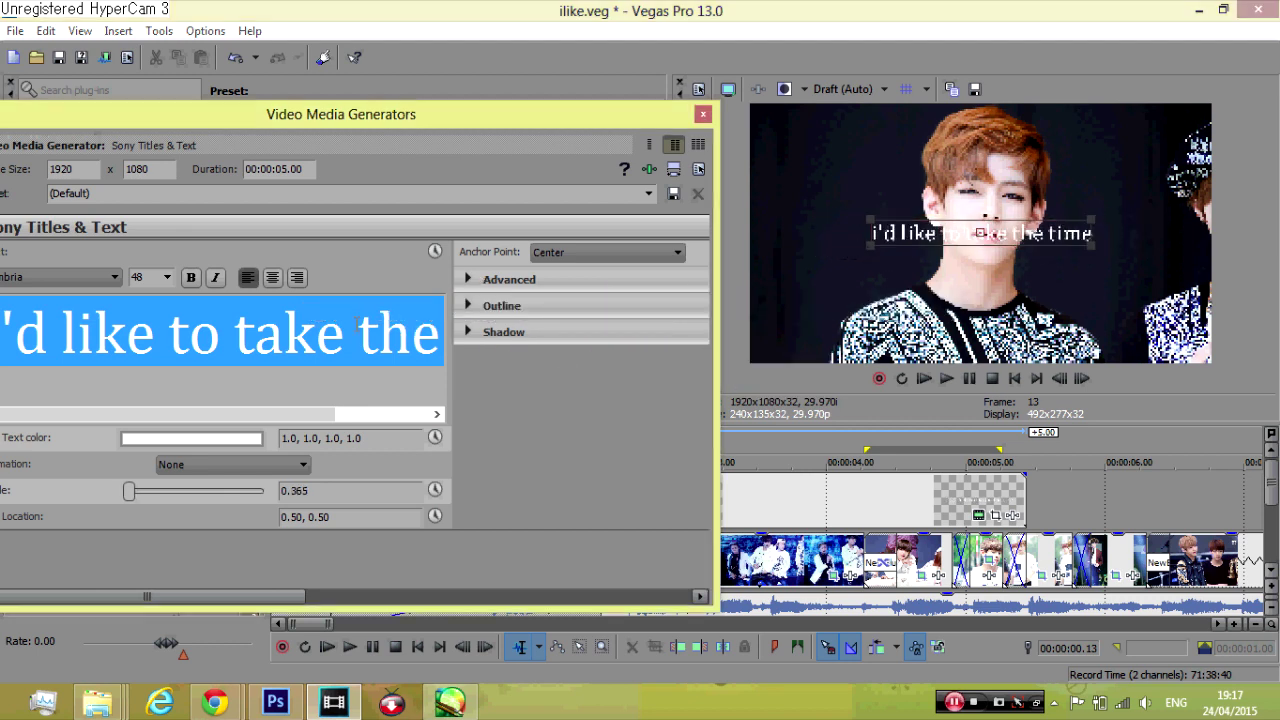
pyautogui.click(906, 90)
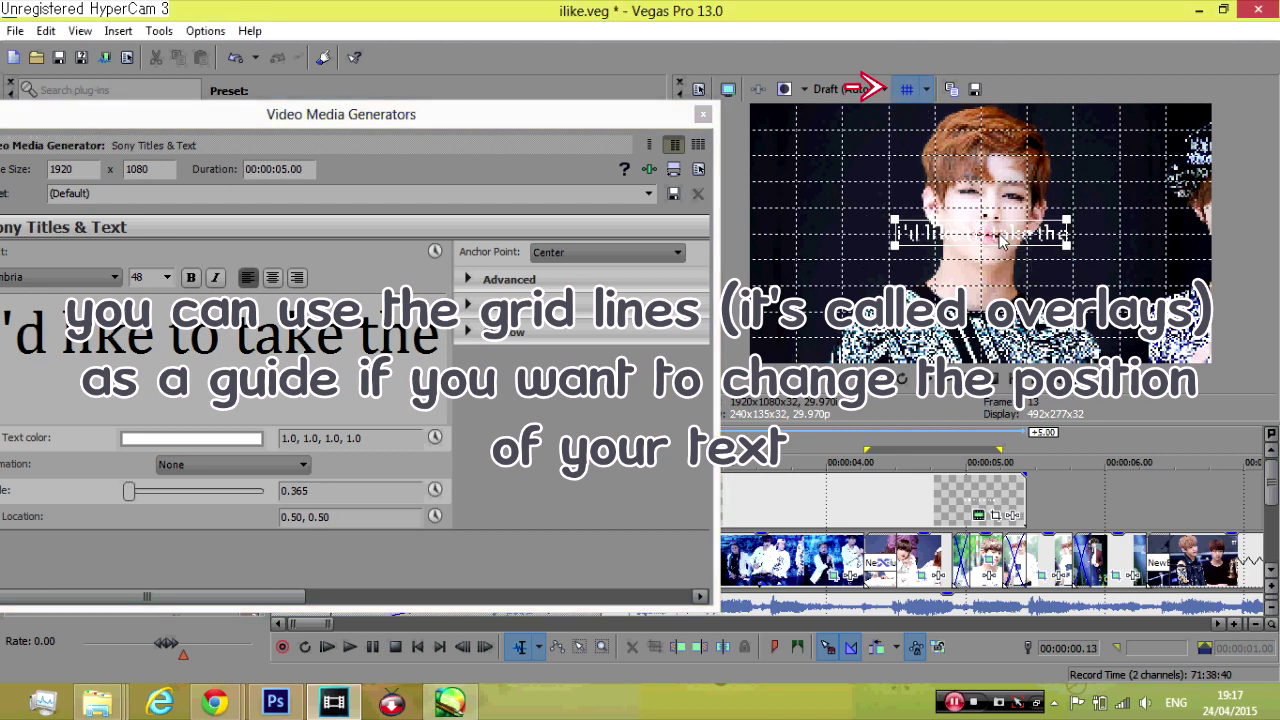
pyautogui.moveTo(1003, 246); pyautogui.dragTo(1005, 237)
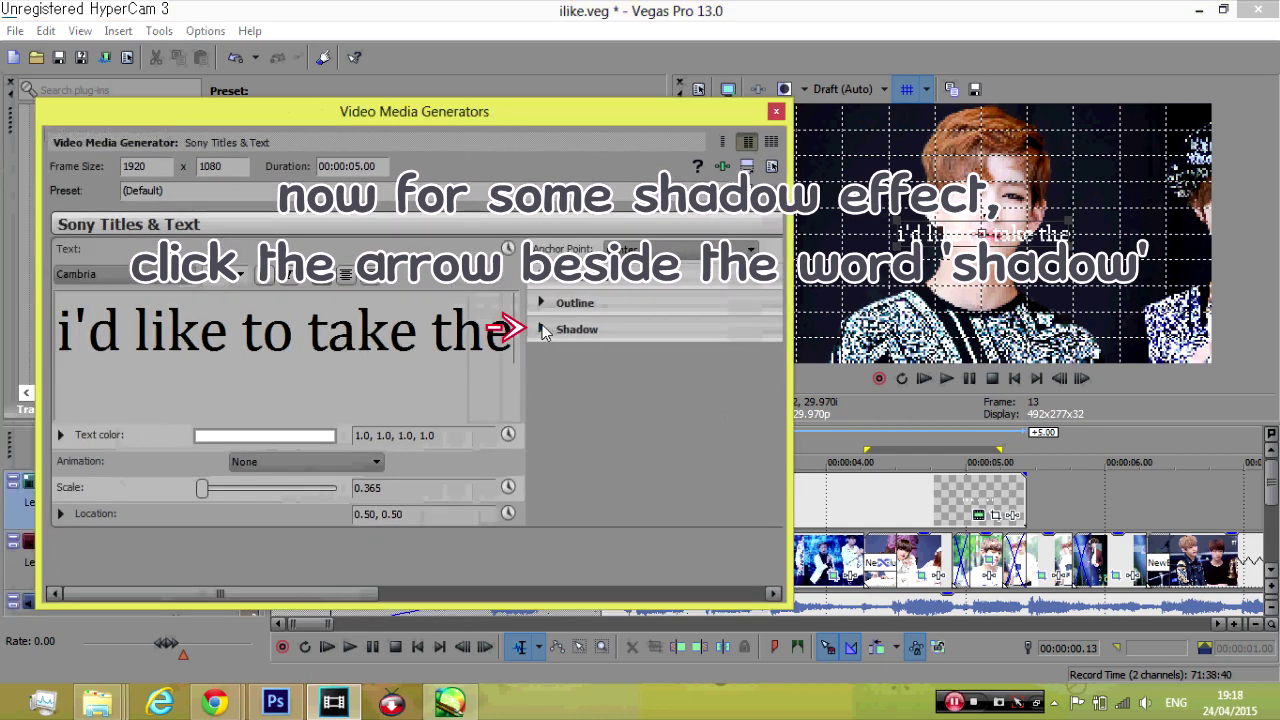
# Enable a black shadow on the lyric text with its X and Y offsets set to 0.000
pyautogui.click(541, 329)
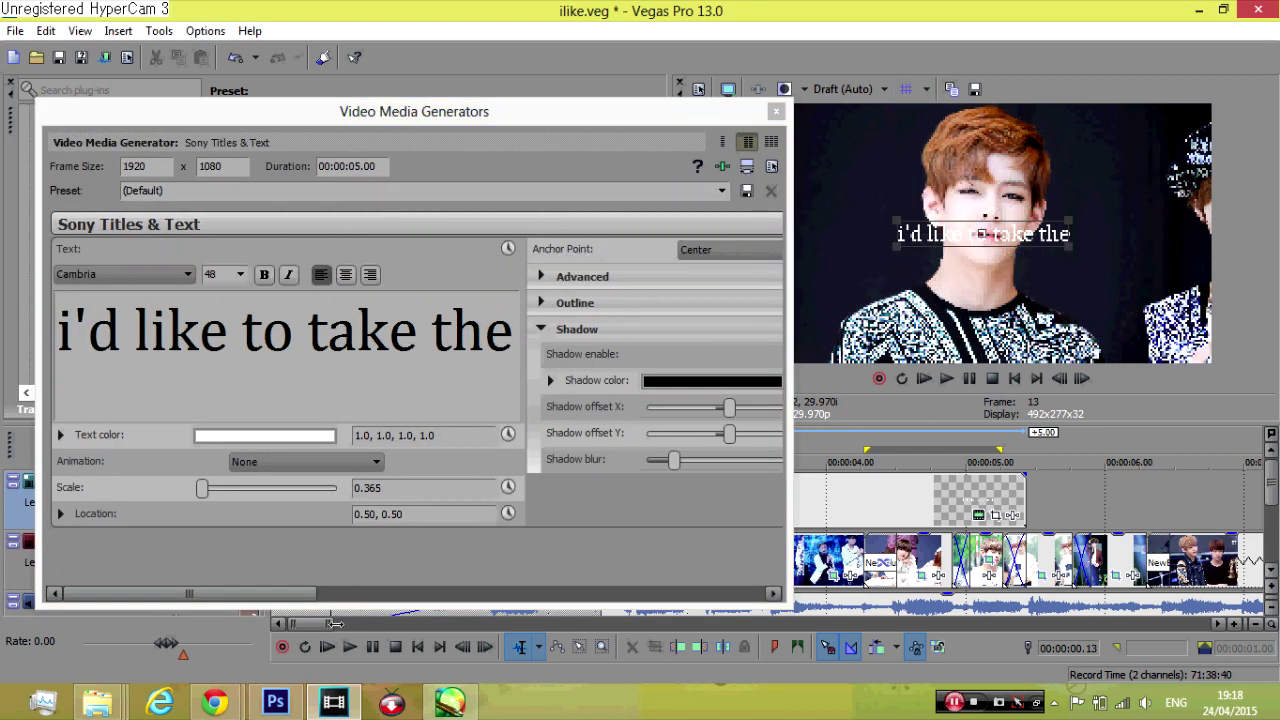
pyautogui.moveTo(296, 600); pyautogui.dragTo(724, 592)
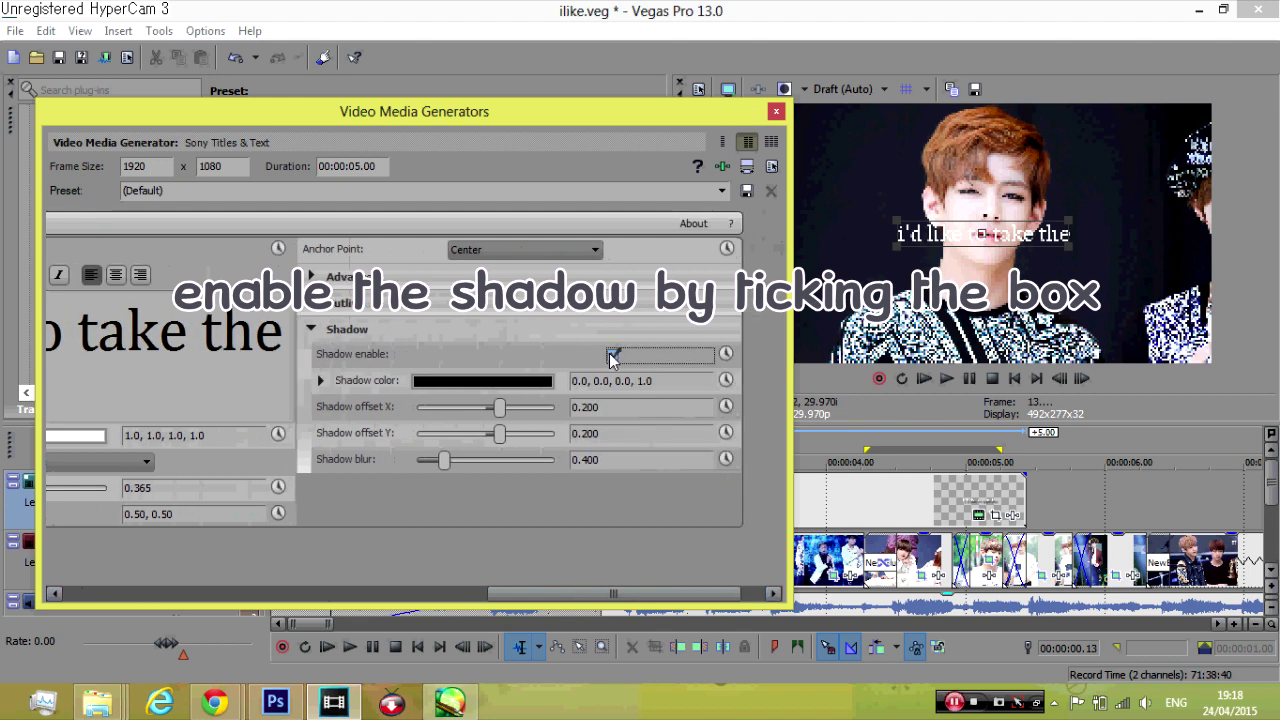
pyautogui.click(499, 384)
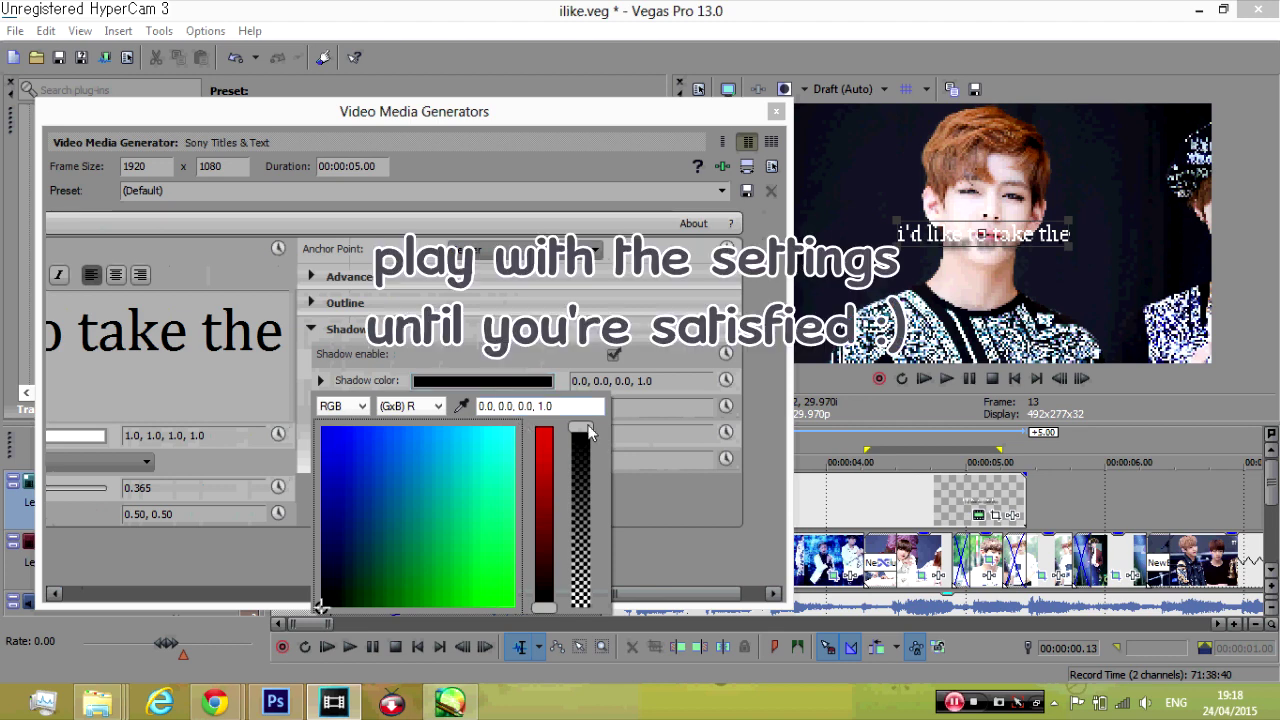
pyautogui.click(573, 319)
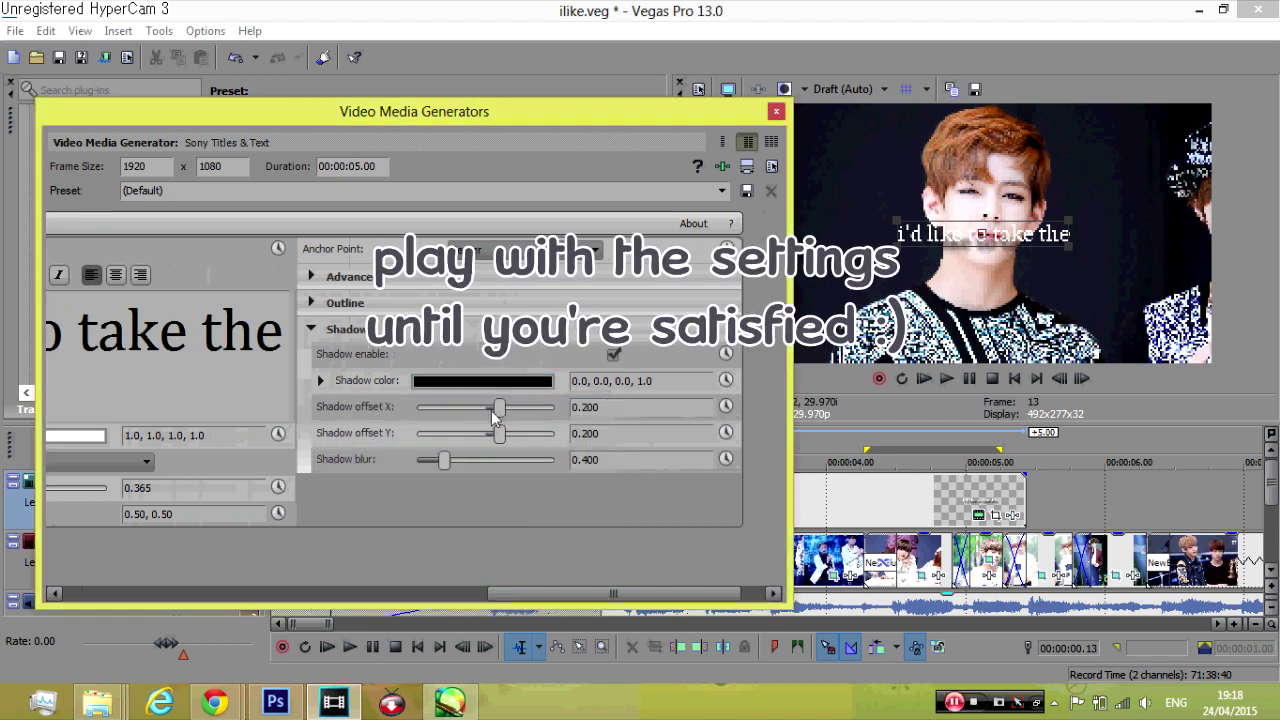
pyautogui.moveTo(606, 409); pyautogui.dragTo(535, 413)
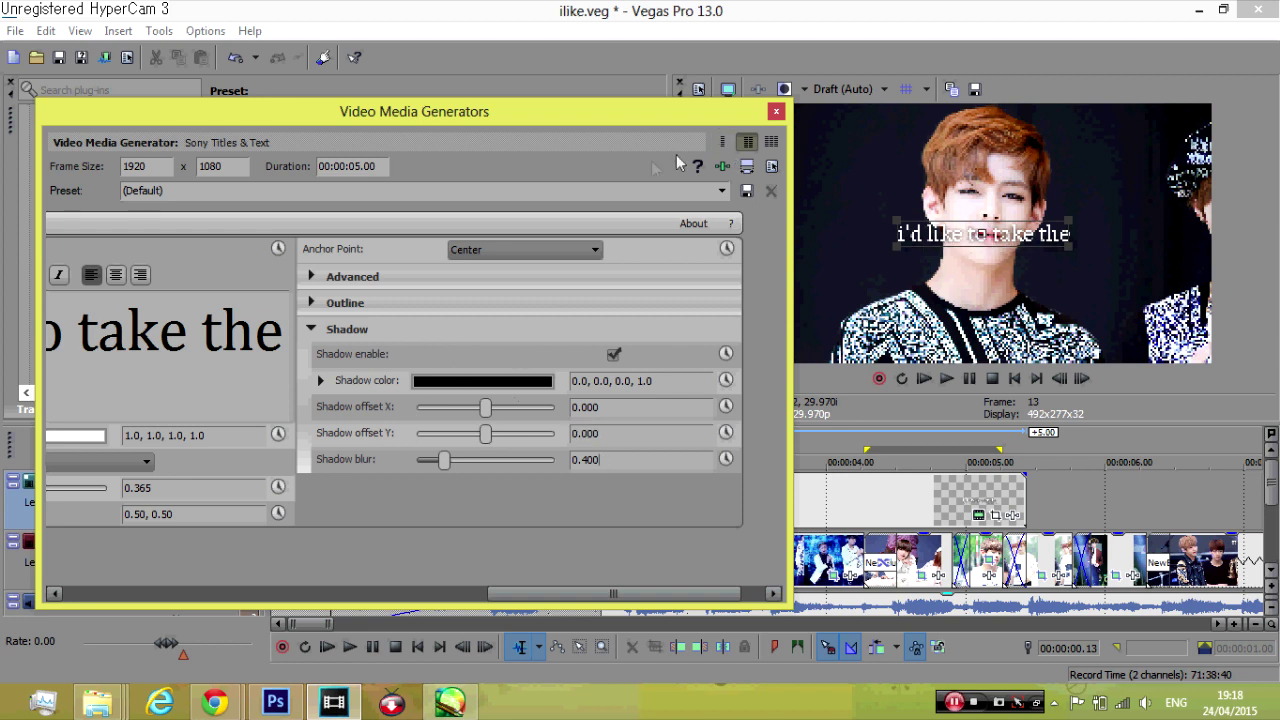
# Shrink the lyric text in the preview to a scale of about 0.284 and close the text generator
pyautogui.moveTo(1064, 241); pyautogui.dragTo(1057, 249)
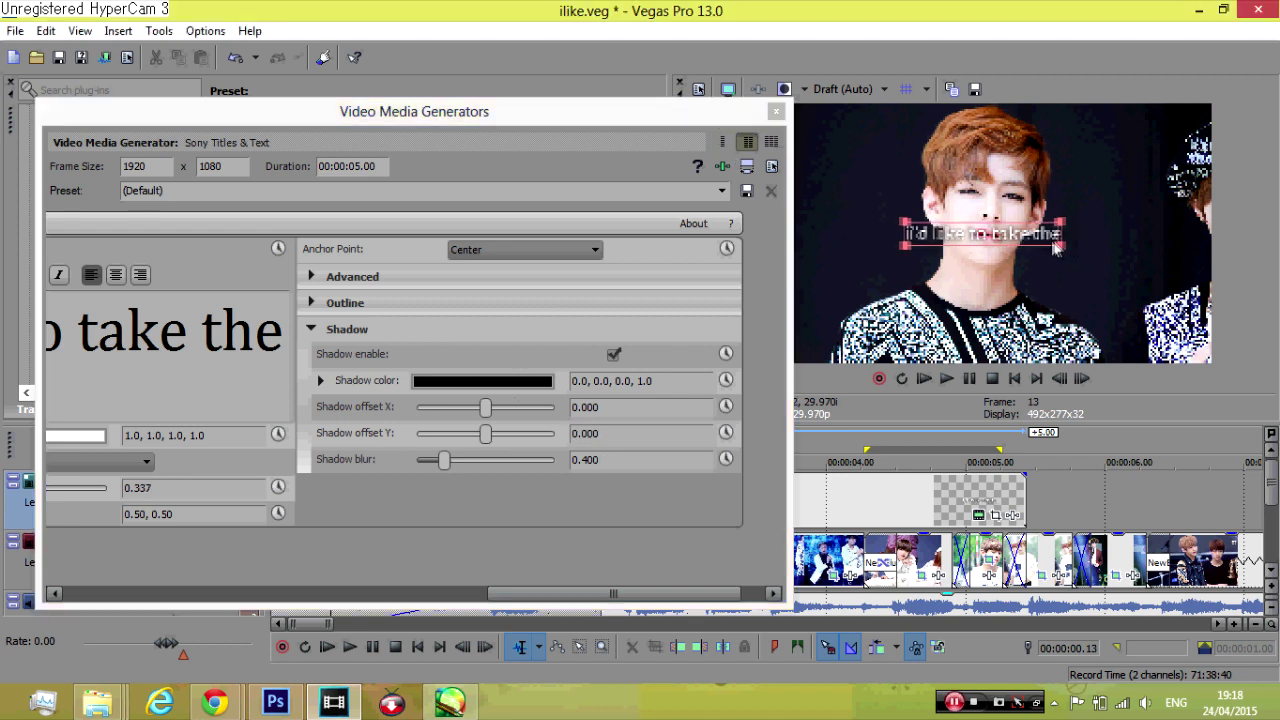
pyautogui.click(776, 111)
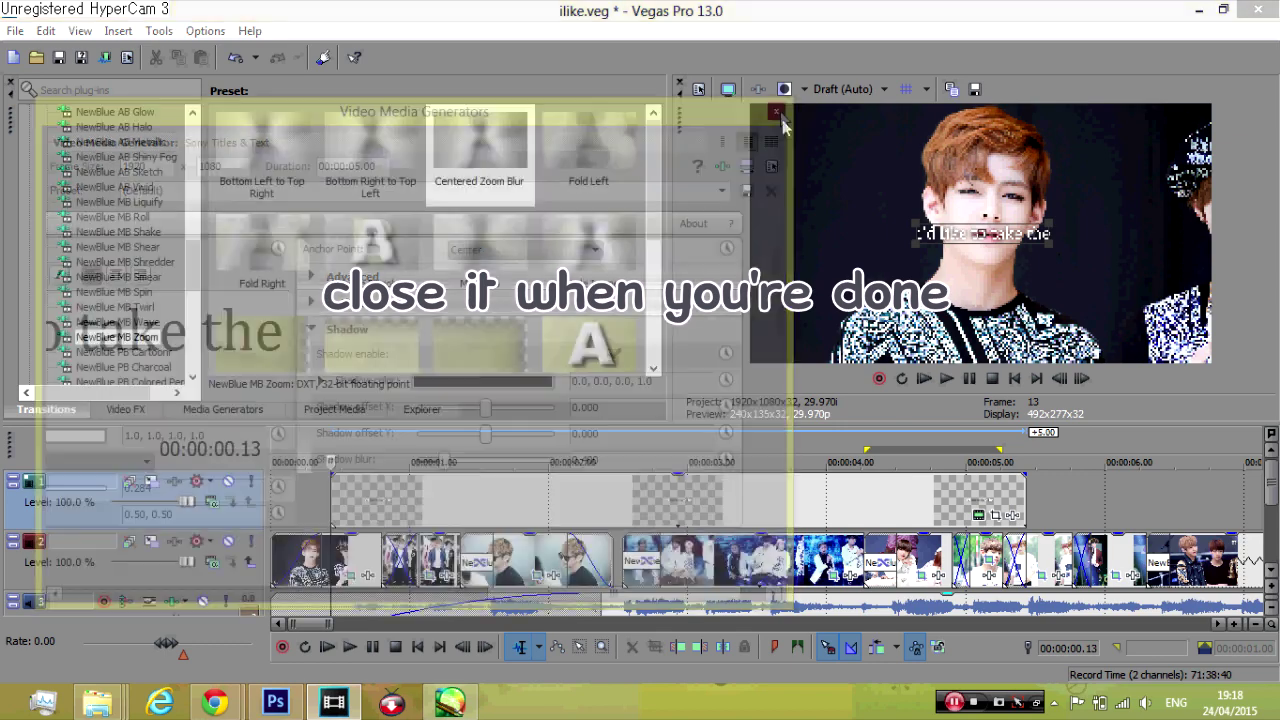
# Move the text event 8 frames earlier on its track and add a short fade-in at its start
pyautogui.click(969, 380)
pyautogui.doubleClick(372, 508)
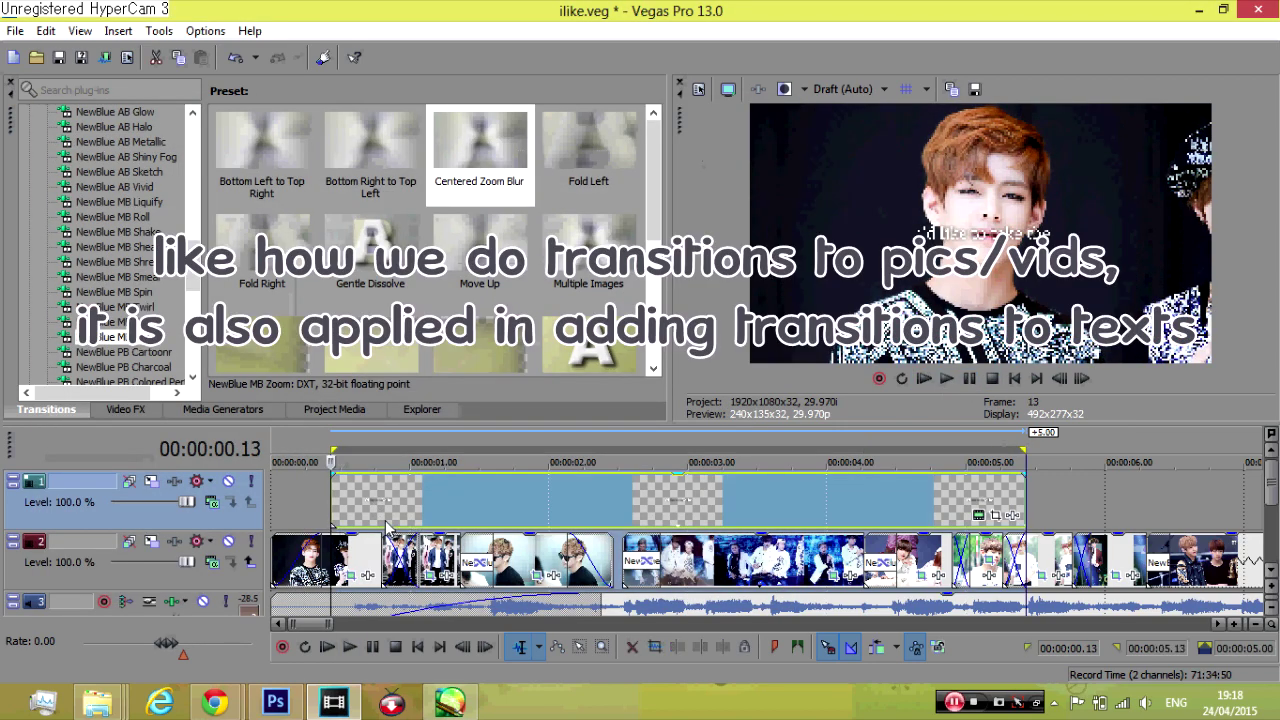
pyautogui.moveTo(421, 507); pyautogui.dragTo(288, 470)
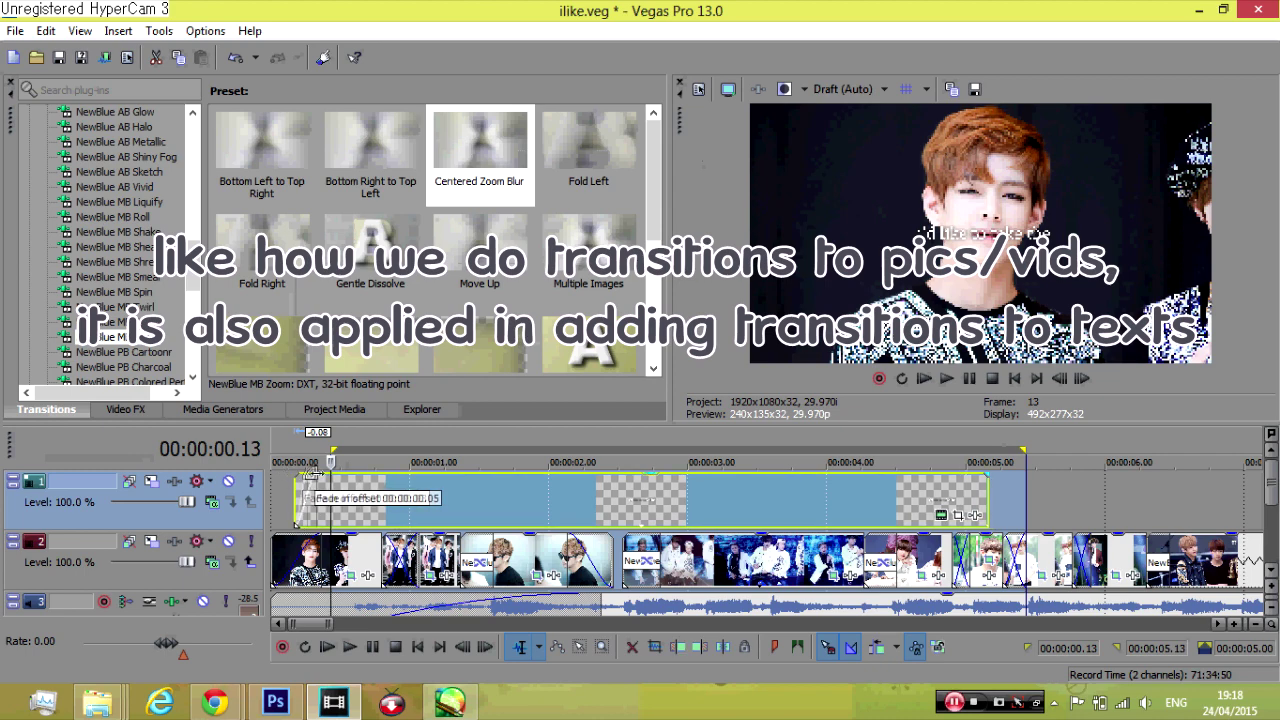
# Play the opening to hear the lyric timing, trim the text event's end to about 00:00:01.11, and give it a 9-frame fade-out
pyautogui.click(280, 490)
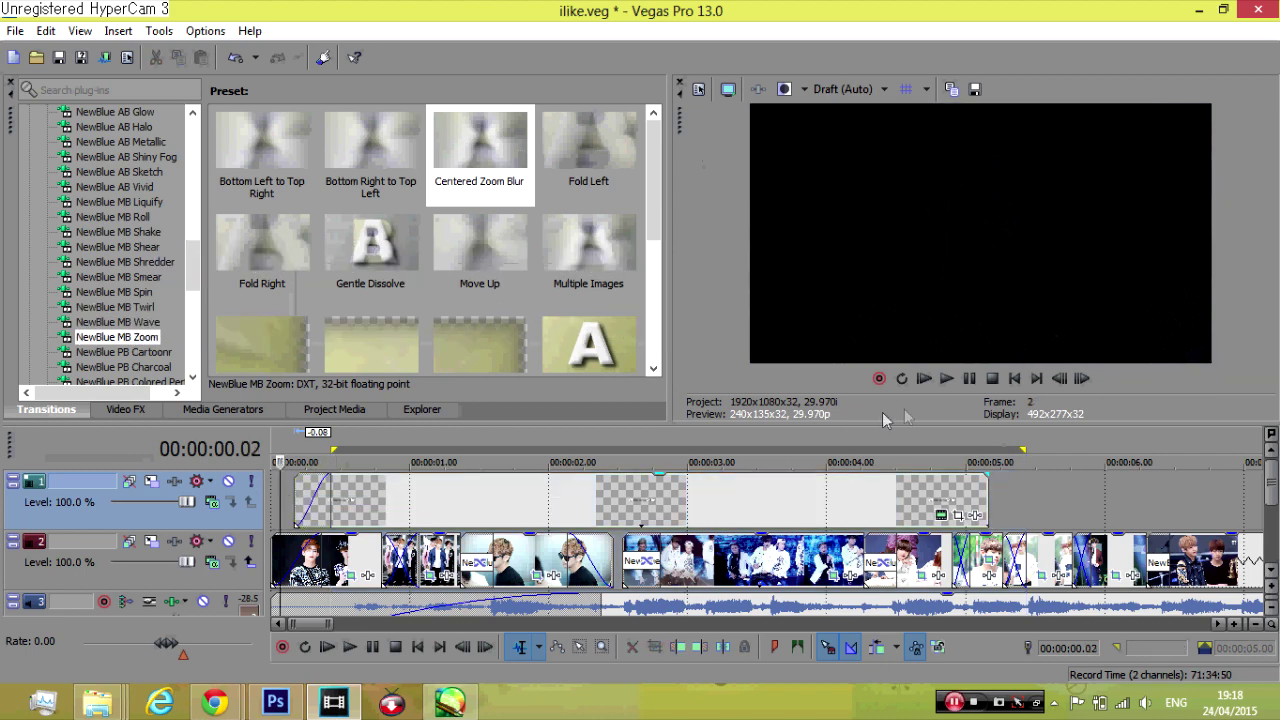
pyautogui.click(946, 379)
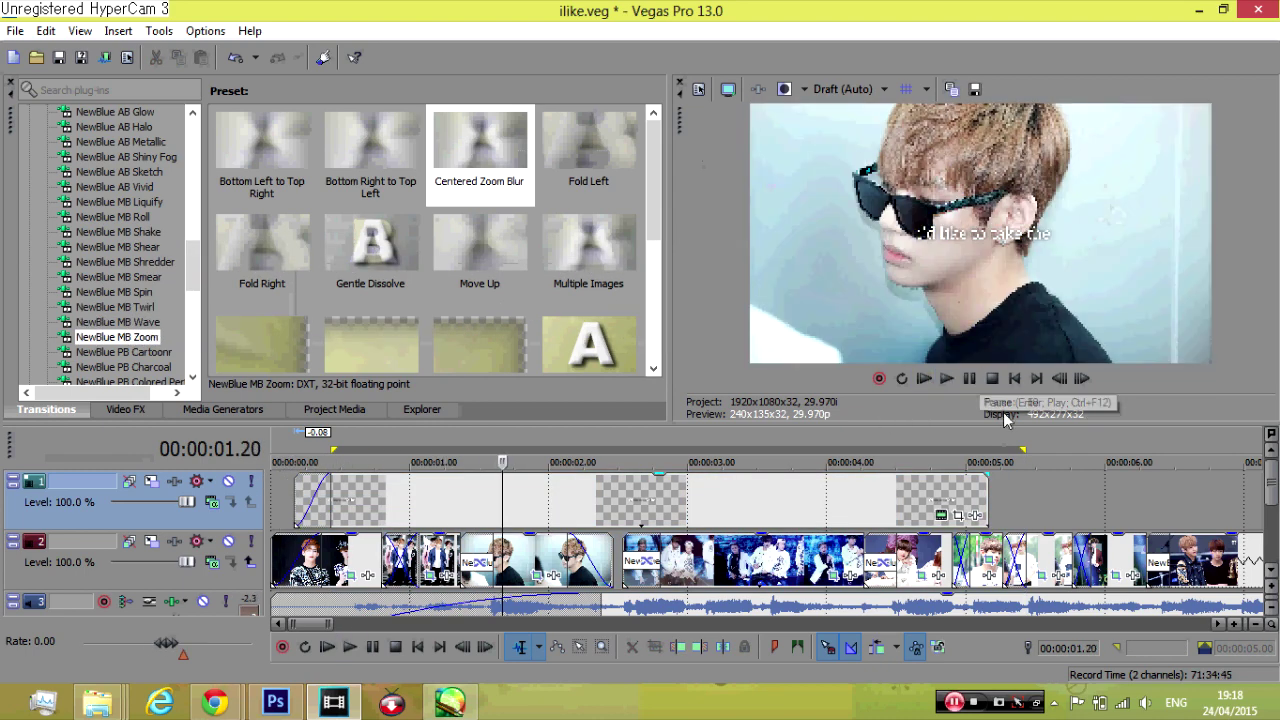
pyautogui.moveTo(984, 494); pyautogui.dragTo(420, 473)
pyautogui.click(380, 497)
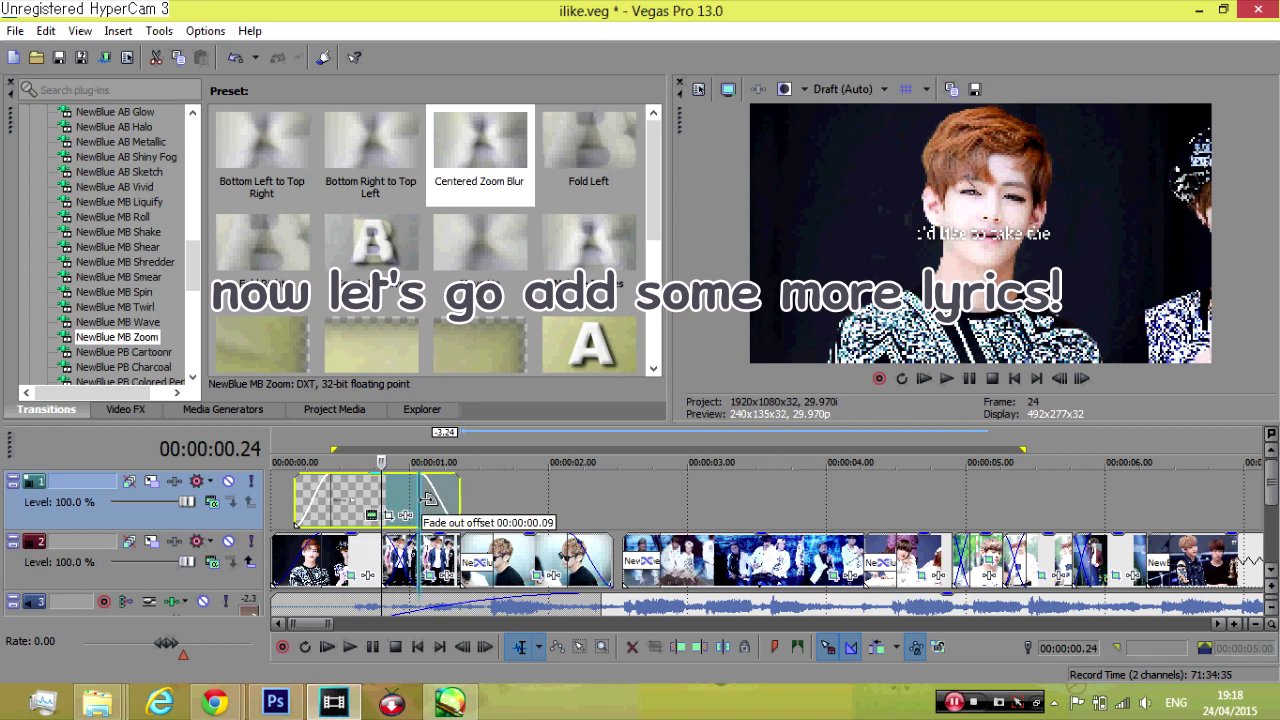
# Copy the lyric text event and paste it directly after itself at 00:00:01.11 as a new copy of the source media
pyautogui.click(349, 497)
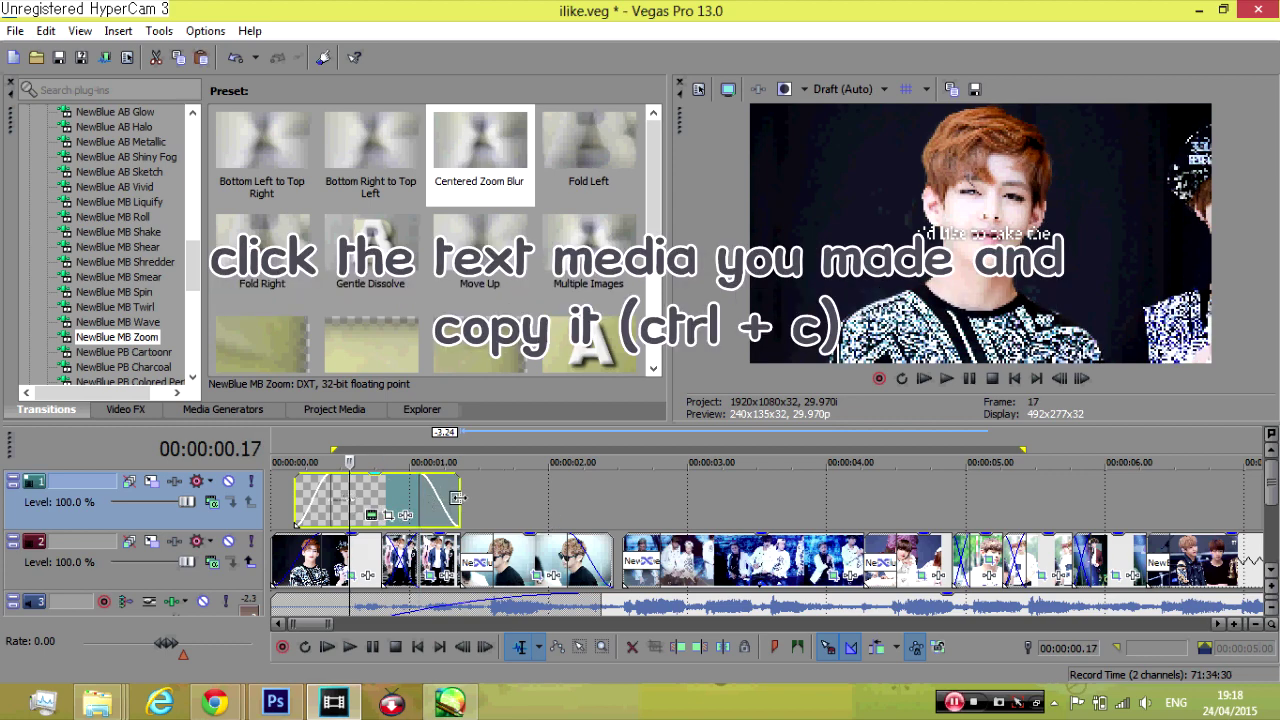
pyautogui.click(457, 497)
pyautogui.hotkey('ctrl', 'v')
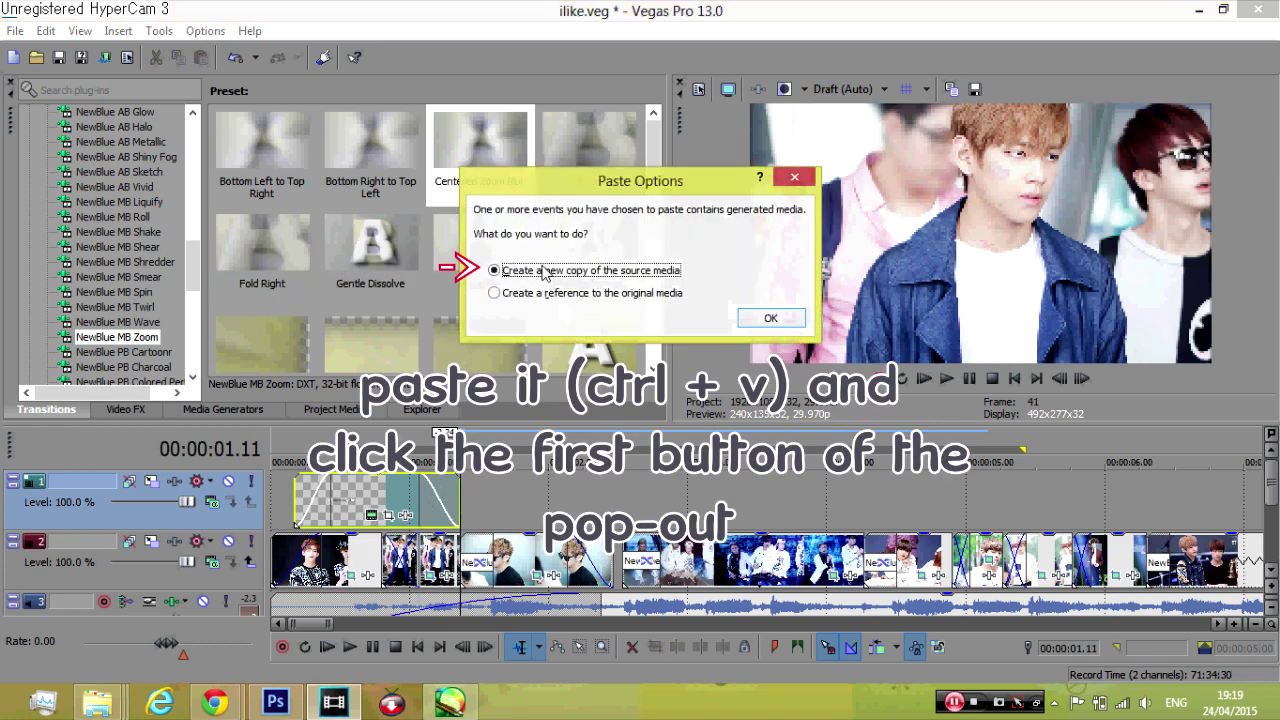
pyautogui.click(771, 318)
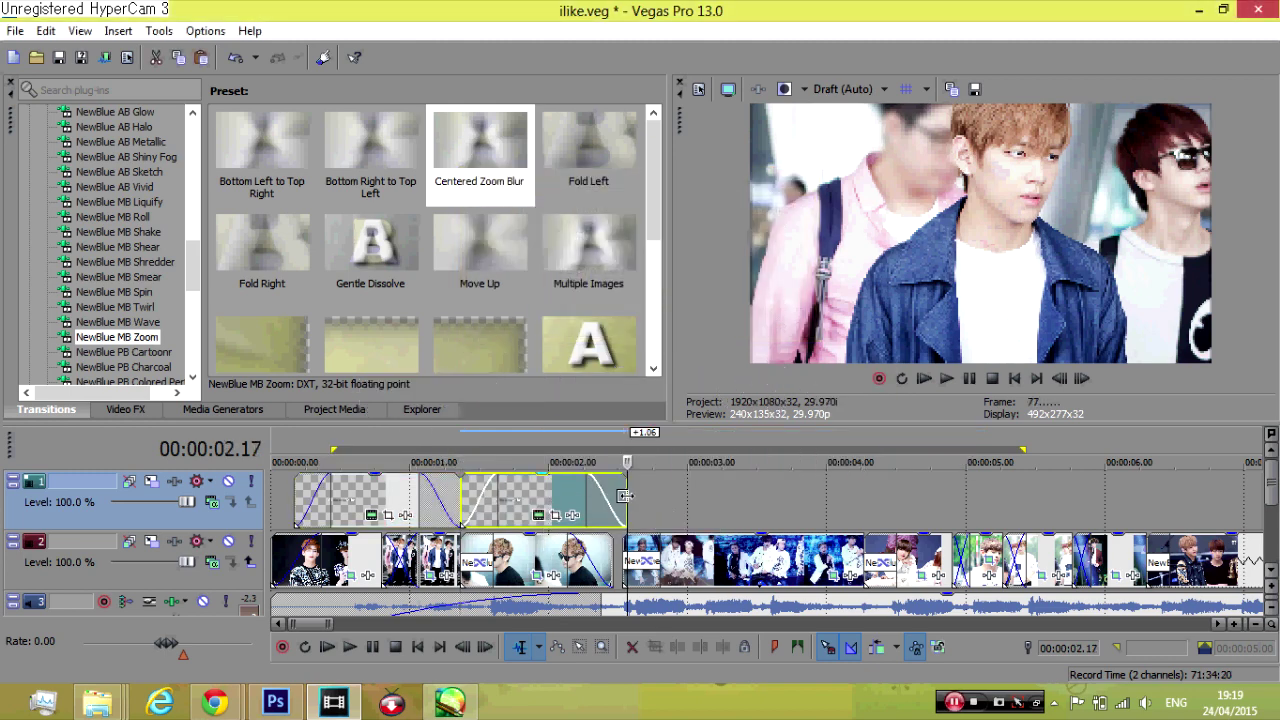
# Trim the second text event's end 3 frames earlier to about 00:00:02.14 and replace its lyric with "TIME"
pyautogui.moveTo(624, 495); pyautogui.dragTo(612, 495)
pyautogui.click(527, 518)
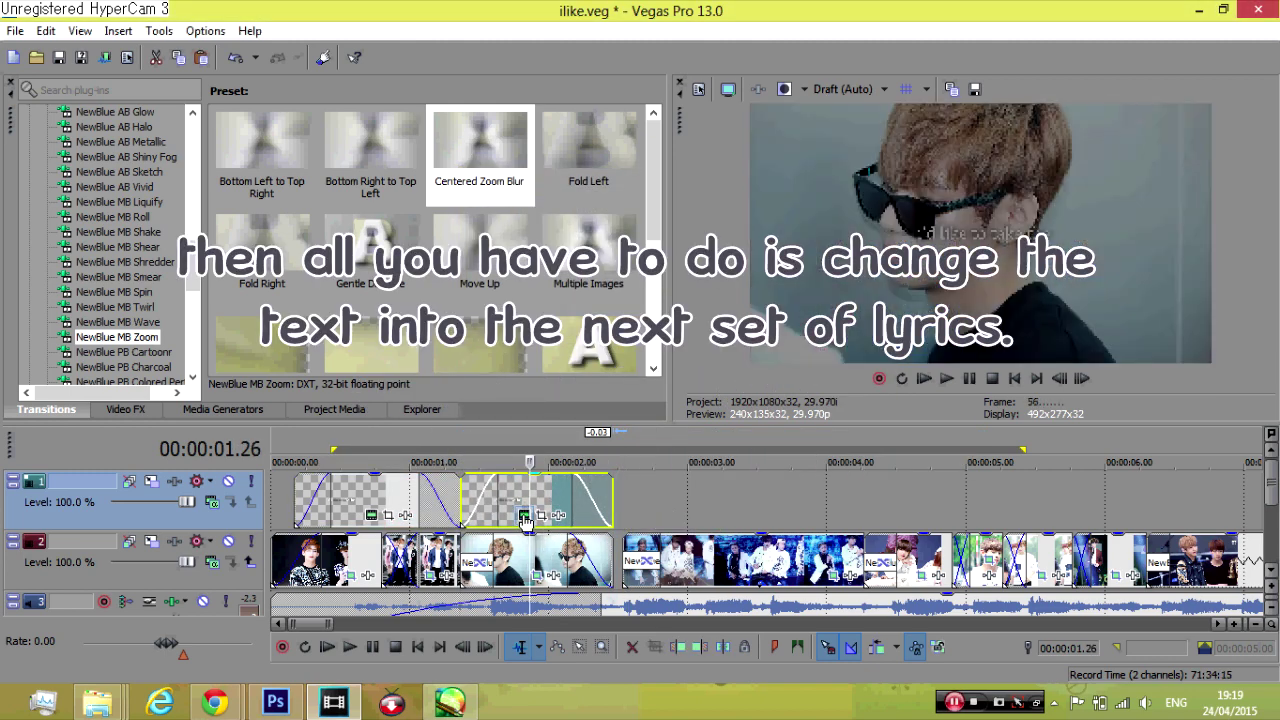
pyautogui.click(524, 516)
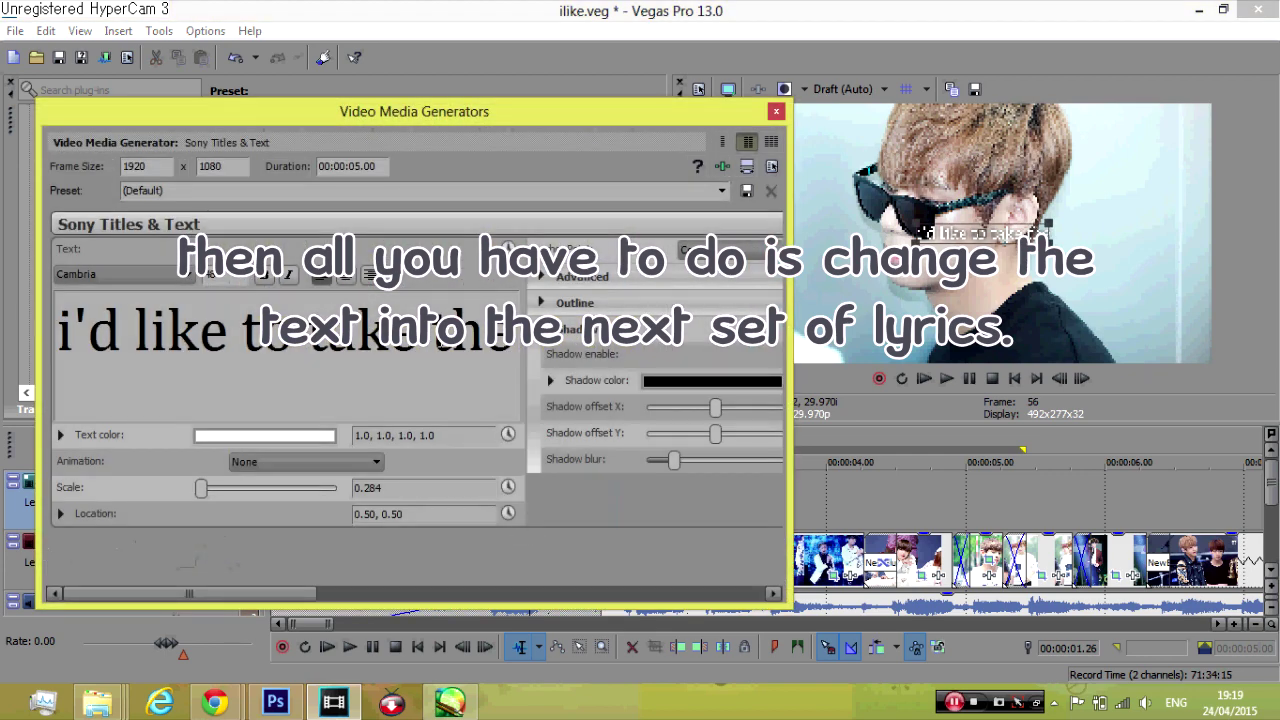
pyautogui.hotkey('ctrl', 'a')
pyautogui.press('Delete')
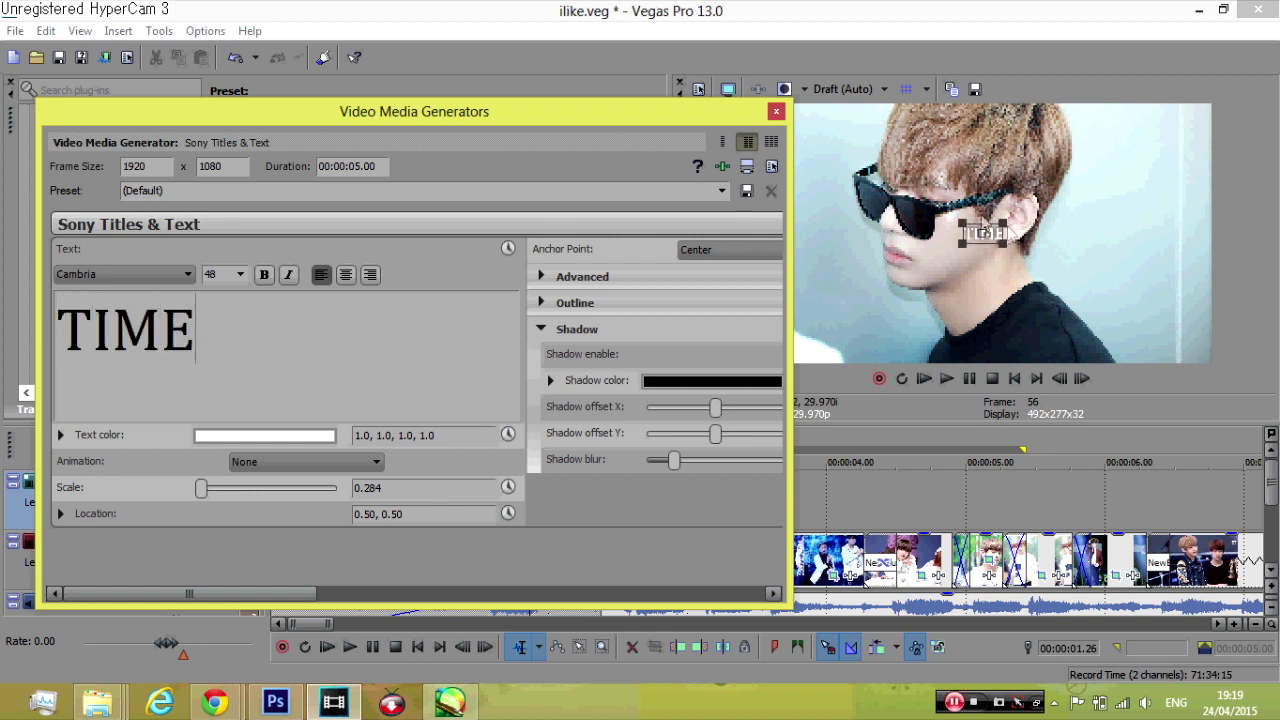
# Enlarge the "TIME" text in the preview, close the text generator and play the event back
pyautogui.click(963, 231)
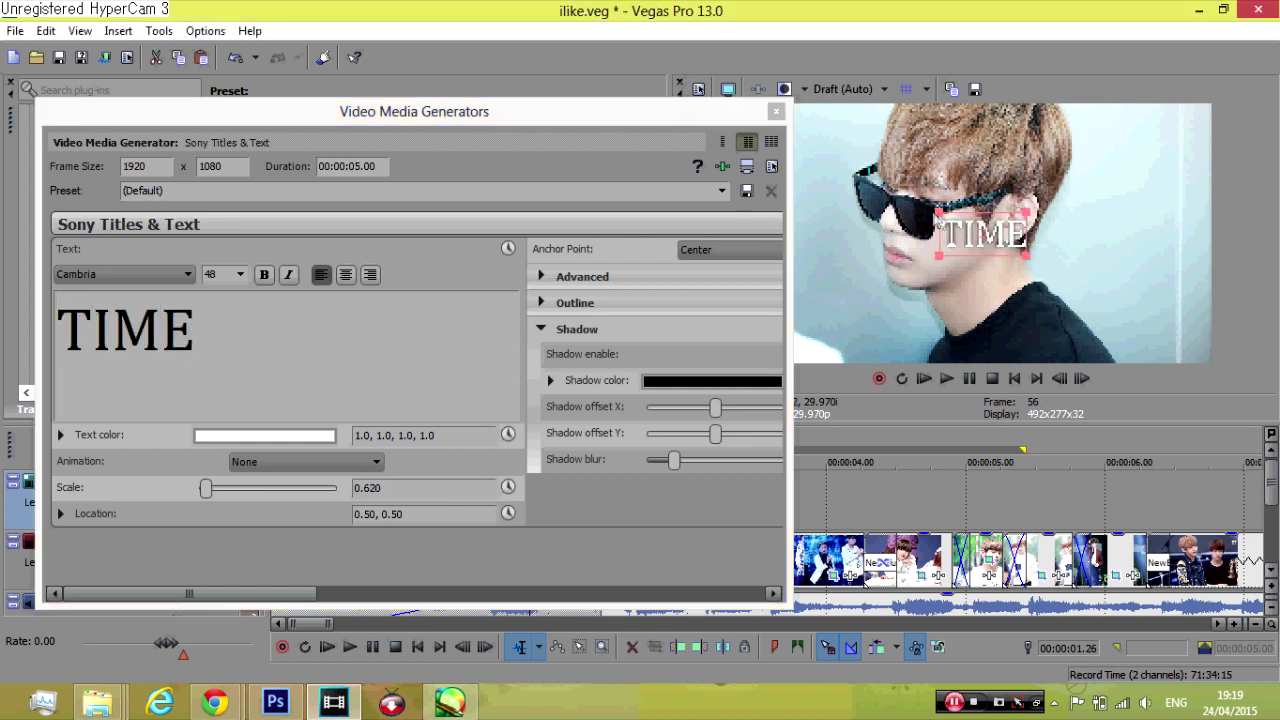
pyautogui.moveTo(928, 215); pyautogui.dragTo(920, 210)
pyautogui.click(776, 111)
pyautogui.click(922, 380)
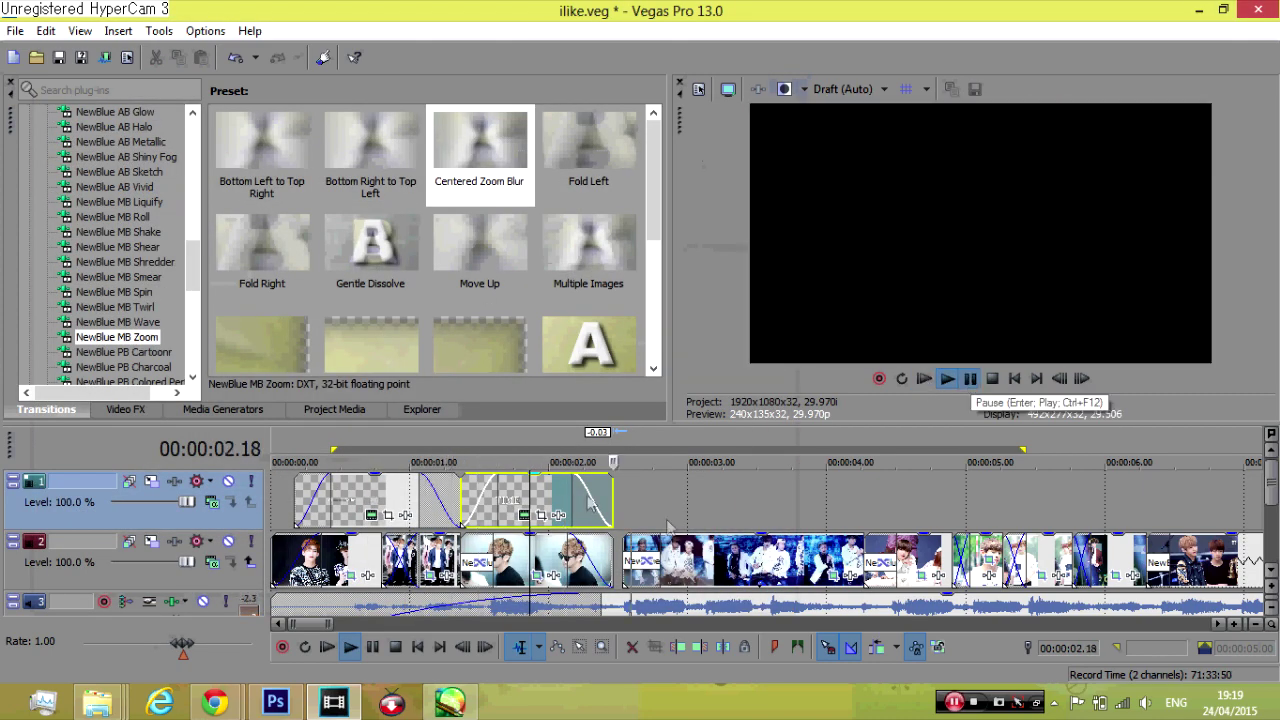
# Paste a new copy of the first lyric event just after the "TIME" event and extend its end to about 00:00:04.08
pyautogui.click(444, 510)
pyautogui.hotkey('ctrl', 'c')
pyautogui.click(623, 503)
pyautogui.hotkey('ctrl', 'v')
pyautogui.click(766, 317)
pyautogui.moveTo(788, 503); pyautogui.dragTo(863, 503)
pyautogui.click(764, 505)
pyautogui.click(600, 502)
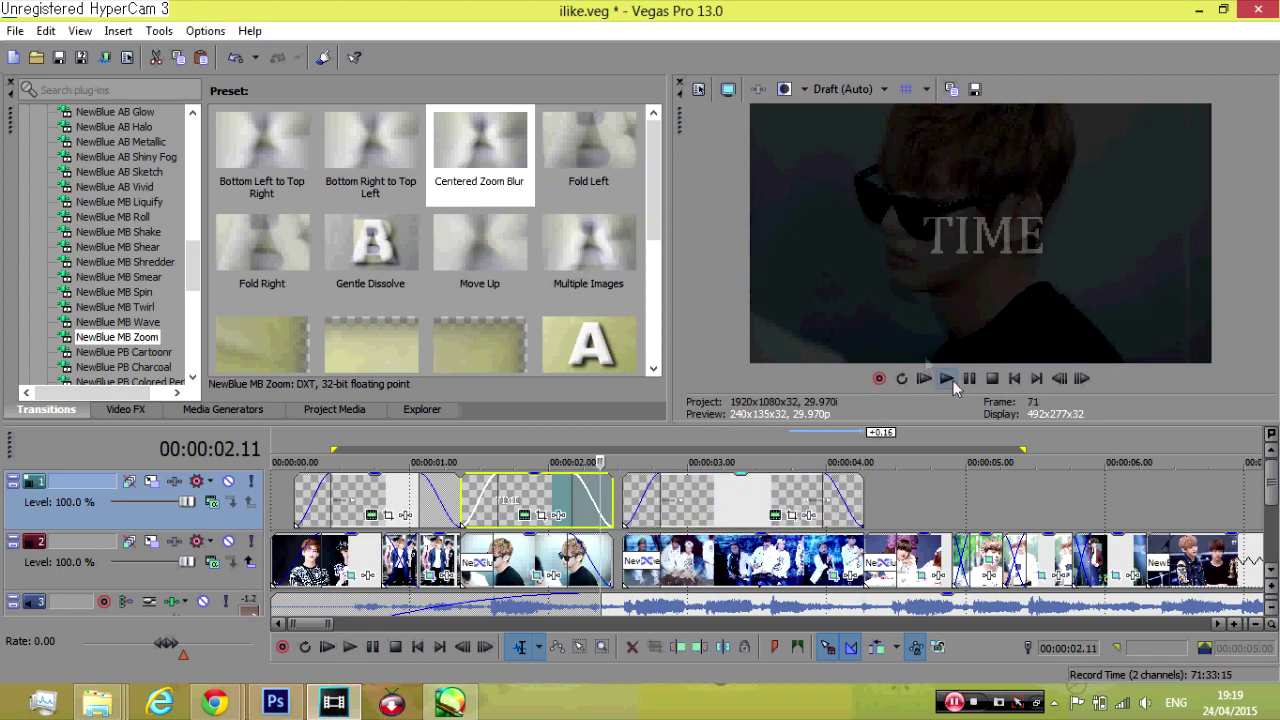
# Change the third text event's lyric to "to love" and trim its end to about 00:00:03.00
pyautogui.click(946, 379)
pyautogui.click(969, 379)
pyautogui.click(775, 515)
pyautogui.moveTo(482, 332); pyautogui.dragTo(6, 360)
pyautogui.write('to love')
pyautogui.click(776, 111)
pyautogui.moveTo(742, 505); pyautogui.dragTo(688, 505)
# Paste another copy of the lyric event after "to love" and trim its end to about 00:00:04.08
pyautogui.hotkey('ctrl', 'v')
pyautogui.click(766, 317)
pyautogui.moveTo(870, 503); pyautogui.dragTo(860, 503)
# Replace the new event's lyric with "YOUR BODY" and enlarge the text in the preview
pyautogui.click(776, 504)
pyautogui.click(778, 515)
pyautogui.moveTo(500, 332); pyautogui.dragTo(14, 303)
pyautogui.write('YOUR BODY')
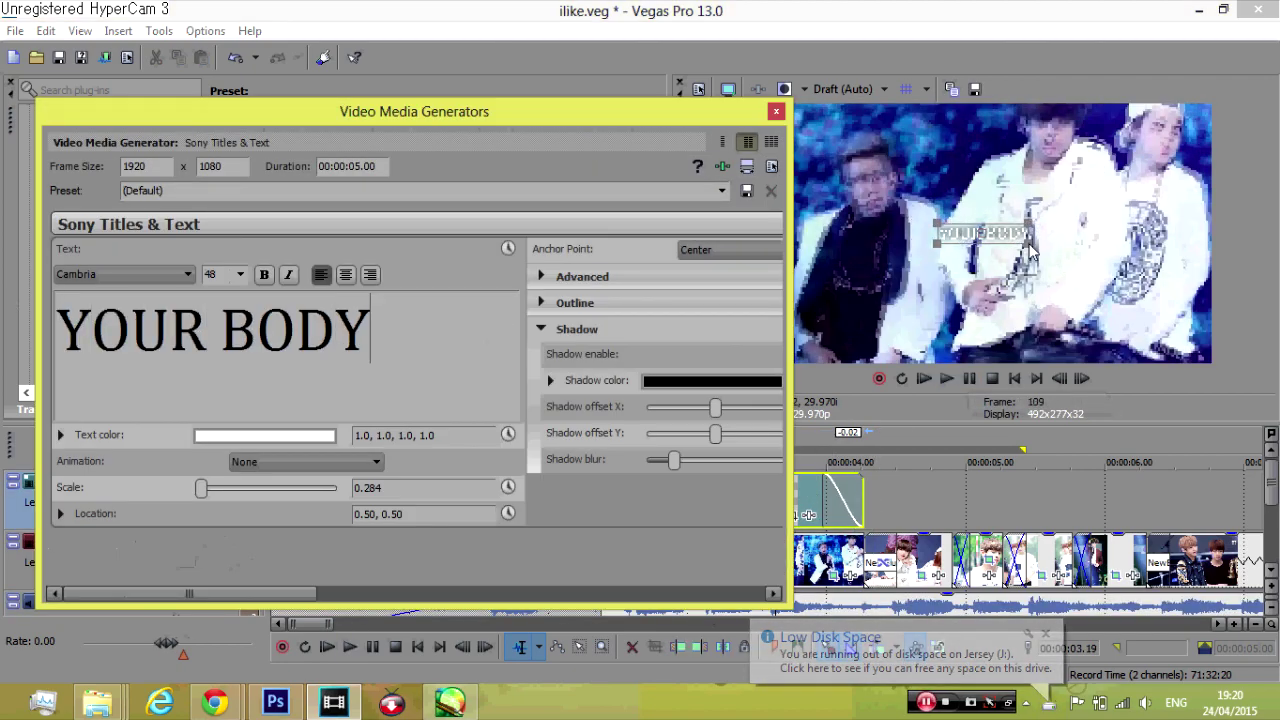
pyautogui.moveTo(1028, 245); pyautogui.dragTo(1084, 258)
pyautogui.click(776, 111)
# Play back the "YOUR BODY" line and switch to Chrome to look up the next lyrics
pyautogui.click(946, 379)
pyautogui.click(969, 379)
pyautogui.click(215, 702)
pyautogui.scroll(-3, 530, 382)
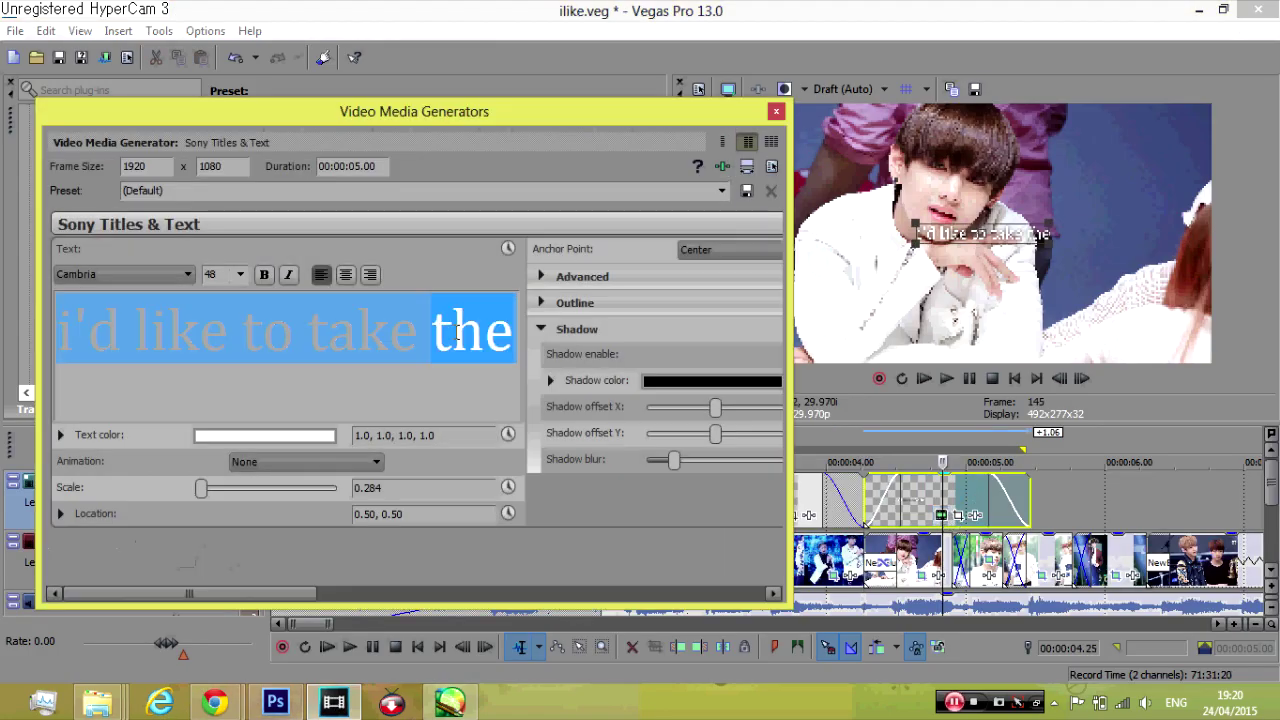
# Set the lyric of the text event starting at about 00:00:04.08 to "rub you" and trim its end to about 00:00:05.08
pyautogui.write('rub you')
pyautogui.click(776, 111)
pyautogui.click(946, 379)
pyautogui.click(969, 379)
pyautogui.moveTo(1029, 503); pyautogui.dragTo(1003, 503)
# Paste another copy of the lyric event at about 00:00:05.08, play it and trim its end to about 00:00:05.27
pyautogui.hotkey('ctrl', 'v')
pyautogui.click(1035, 503)
pyautogui.click(946, 379)
pyautogui.click(969, 379)
pyautogui.moveTo(1129, 500); pyautogui.dragTo(1090, 503)
# Replace the text of the event after "rub you" with "BODY" and enlarge it in the preview
pyautogui.click(1044, 503)
pyautogui.click(1053, 484)
pyautogui.moveTo(430, 325); pyautogui.dragTo(5, 318)
pyautogui.write('BODY')
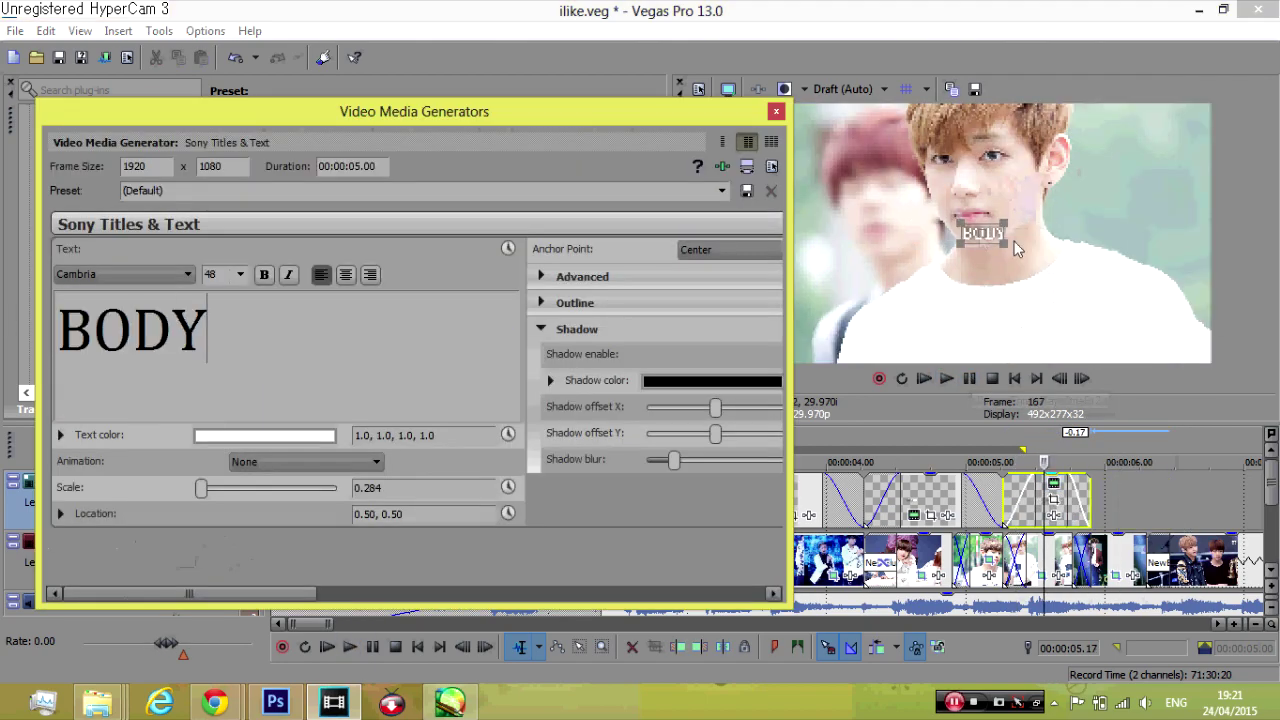
pyautogui.moveTo(1007, 244); pyautogui.dragTo(1075, 277)
pyautogui.click(776, 111)
# Paste a lyric event after "BODY" with the text "kiss & hug", and set the following event's text to "YOUR BODY"
pyautogui.click(1090, 502)
pyautogui.hotkey('ctrl', 'v')
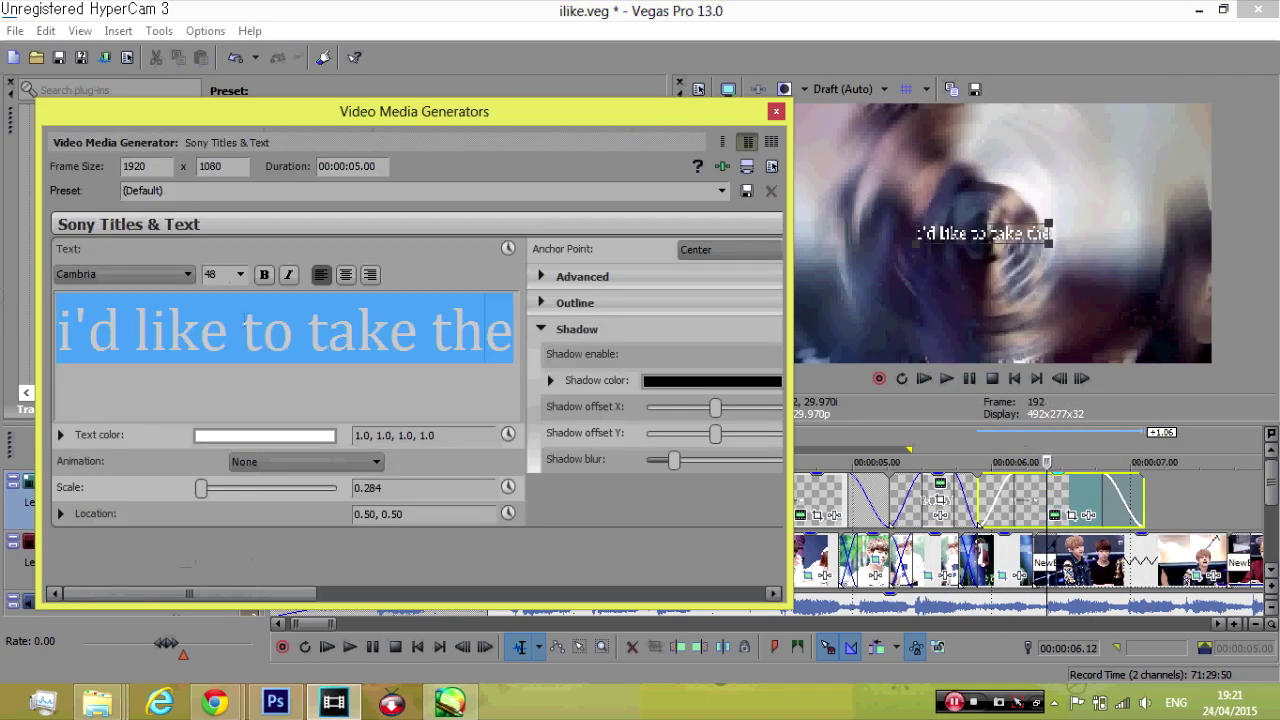
pyautogui.write('kiss & hug')
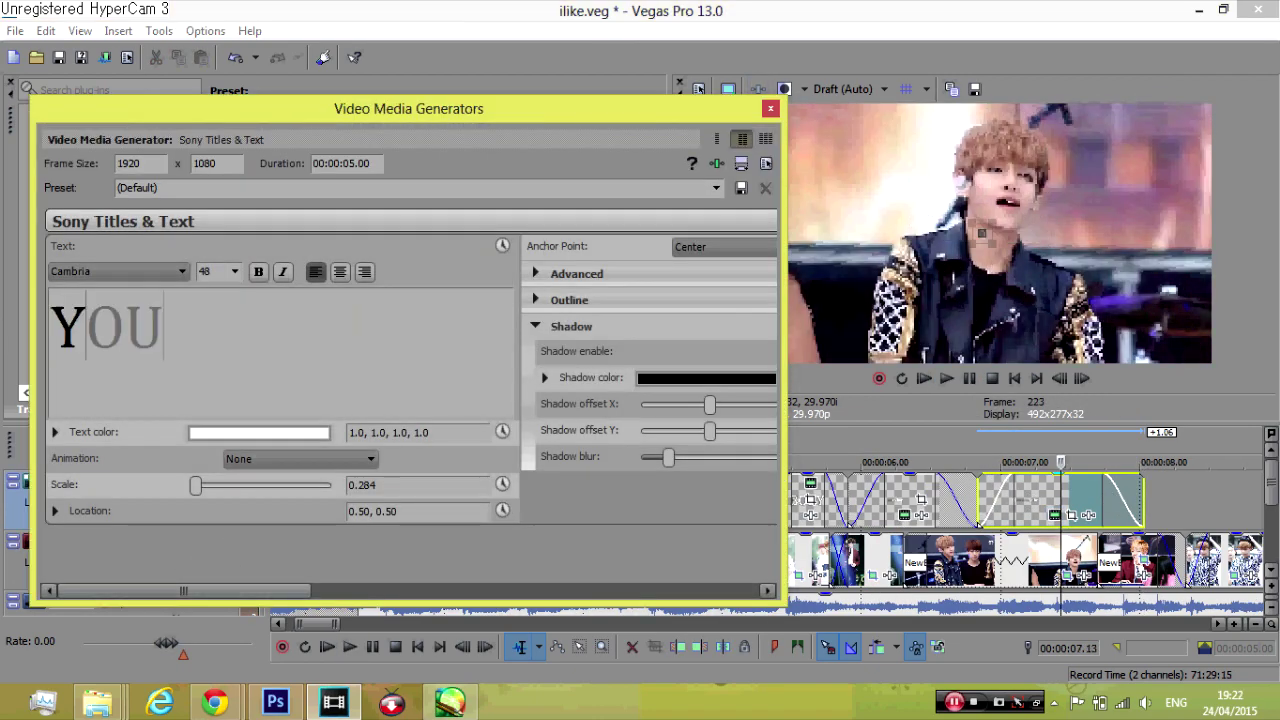
pyautogui.write('R BODY')
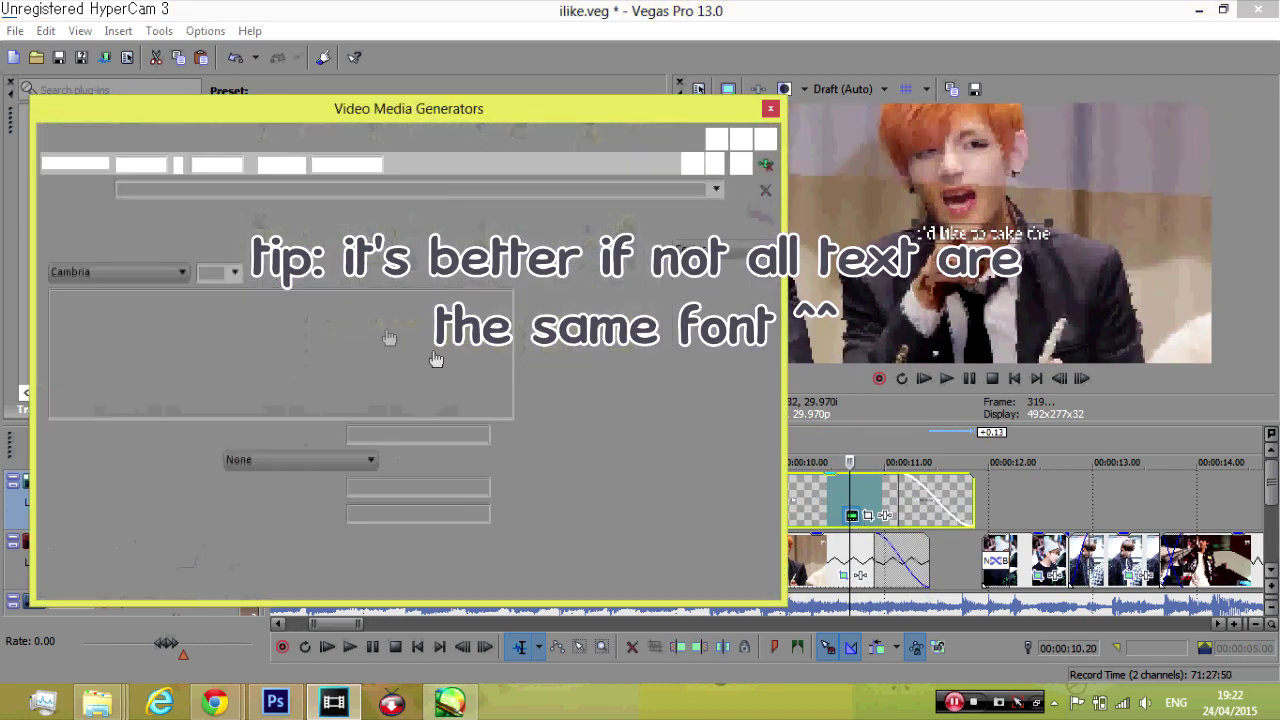
# Replace the lyric in the text event around 00:00:10.20 with "I Like" and set its font to KG Only Human
pyautogui.moveTo(508, 328); pyautogui.dragTo(5, 345)
pyautogui.write('I Like')
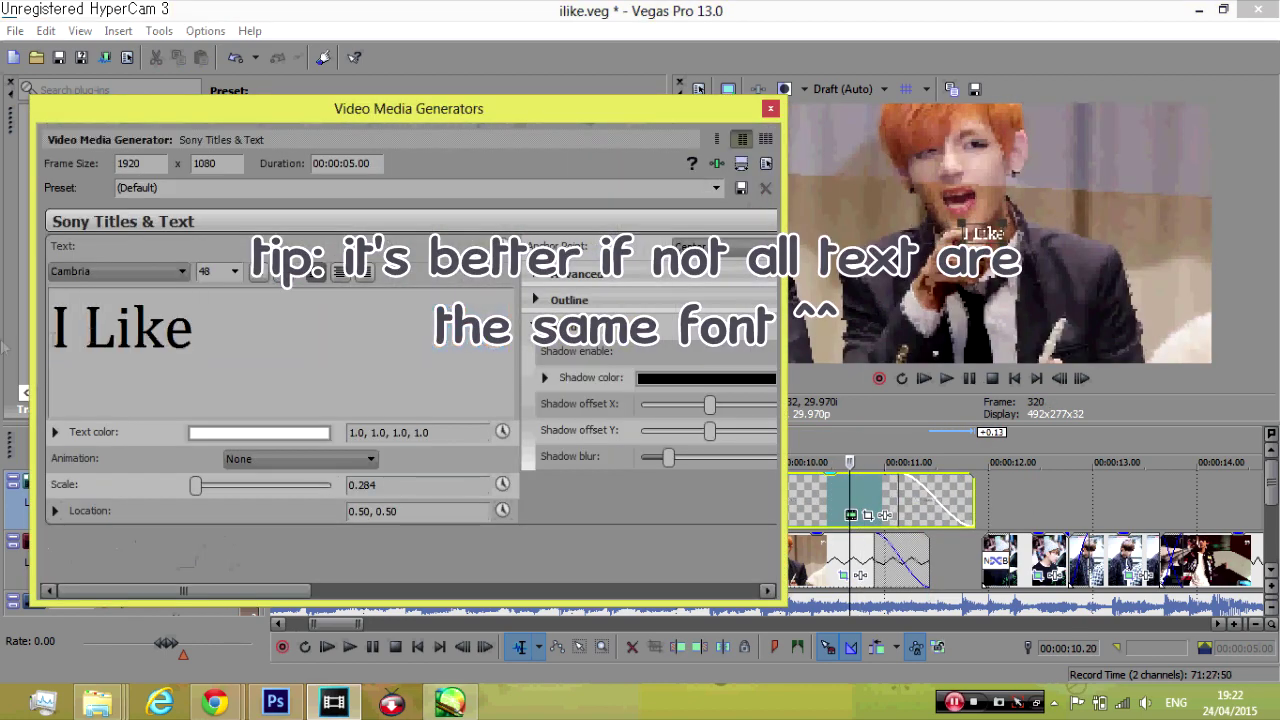
pyautogui.moveTo(200, 328); pyautogui.dragTo(40, 332)
pyautogui.click(132, 273)
pyautogui.scroll(-10, 132, 273)
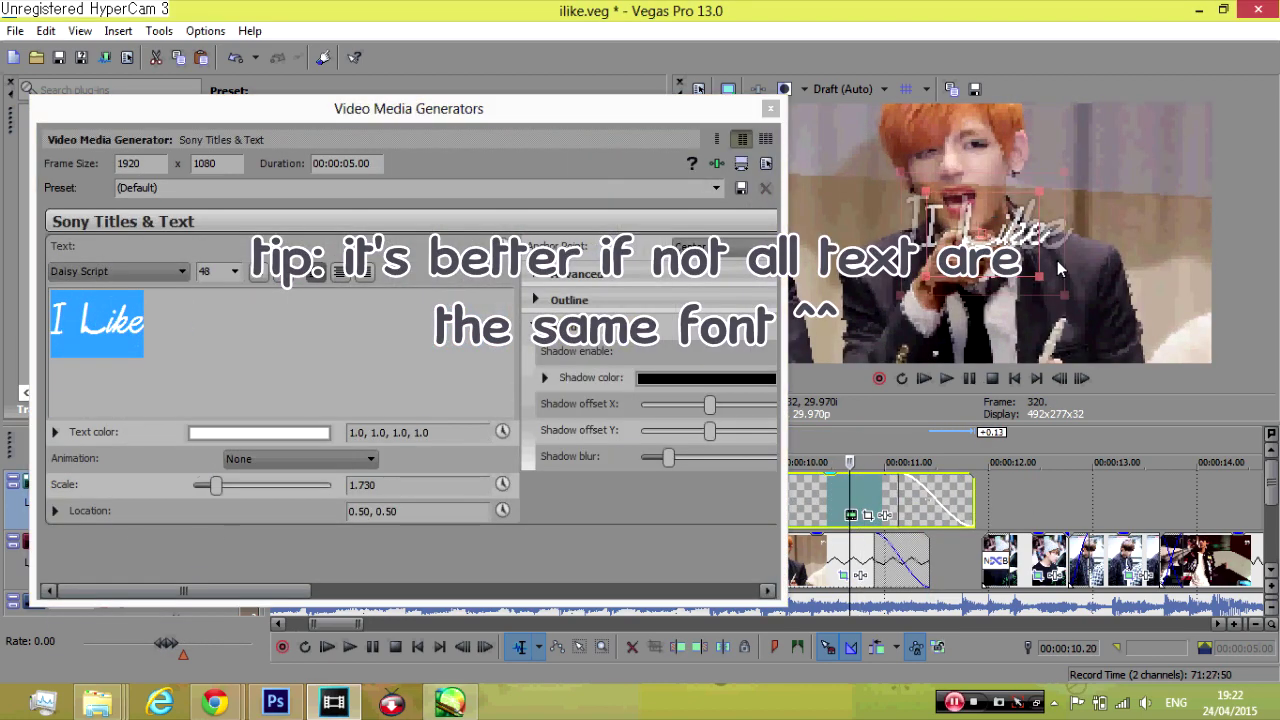
pyautogui.scroll(-4, 118, 278)
pyautogui.scroll(-6, 114, 278)
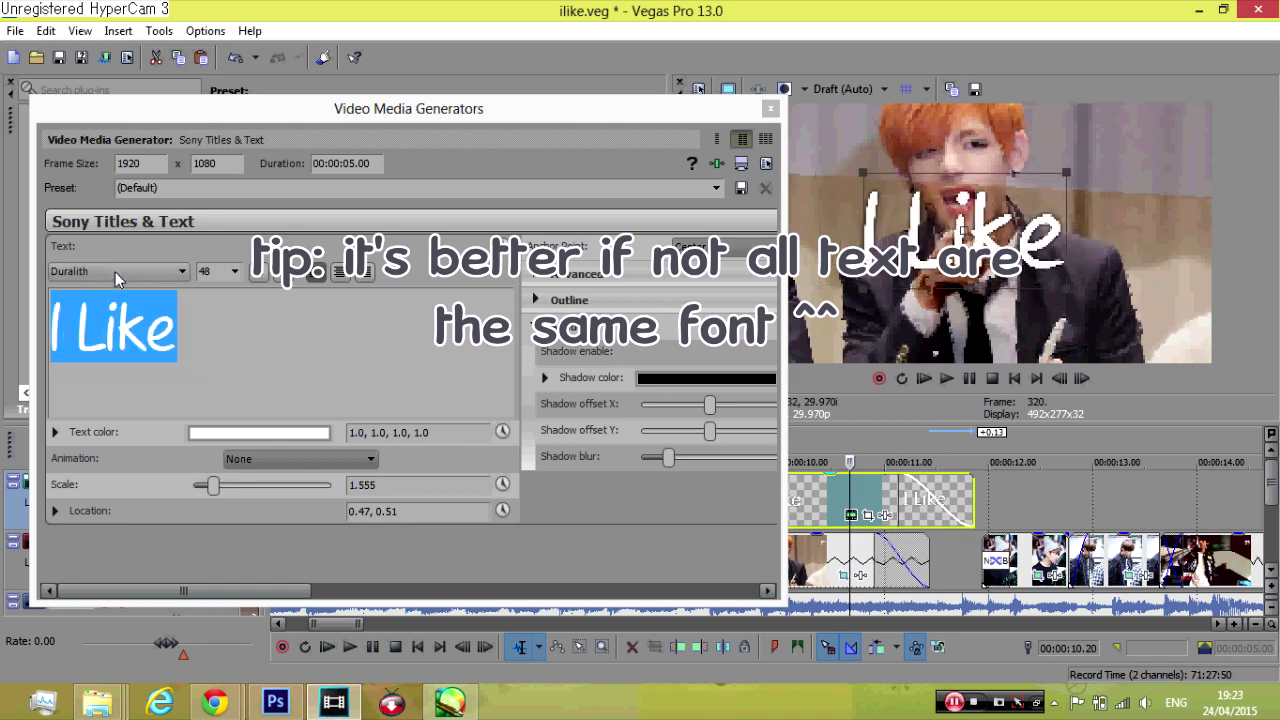
pyautogui.scroll(-6, 131, 270)
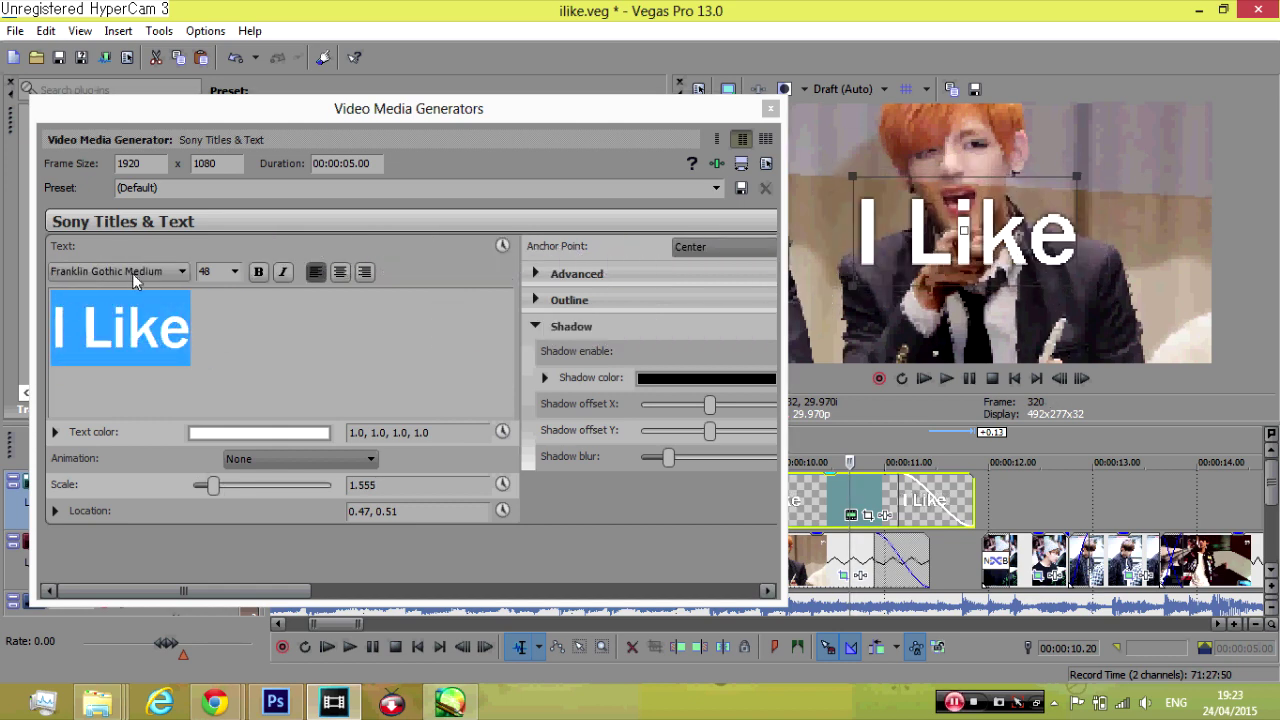
pyautogui.scroll(-5, 136, 279)
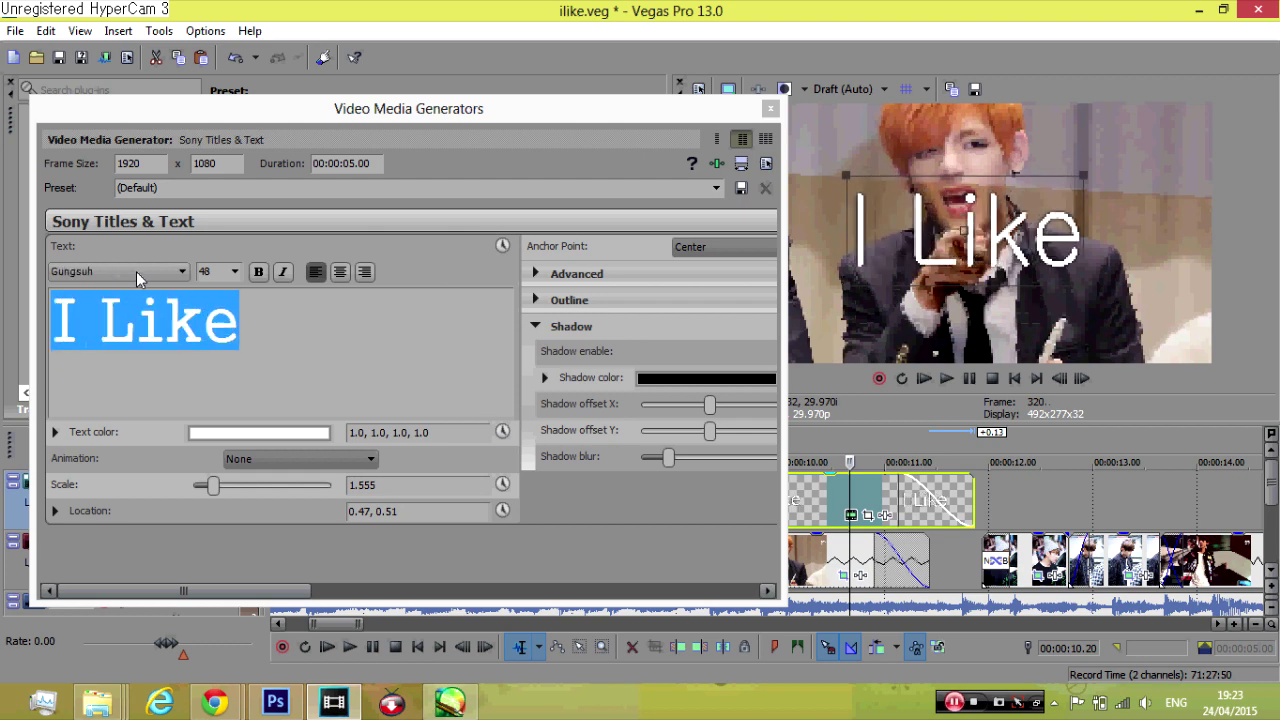
pyautogui.scroll(-3, 137, 279)
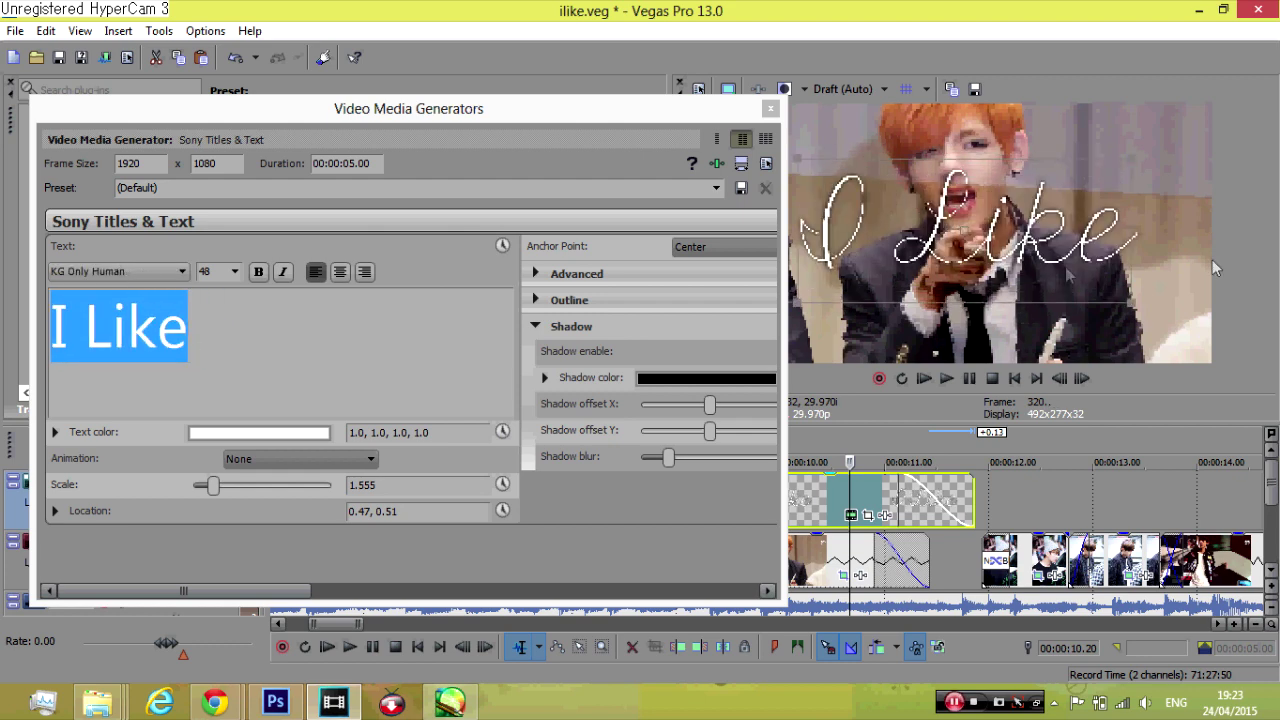
# Shrink the "I Like" text to a scale of about 0.951 and center it in the preview with the help of the grid
pyautogui.moveTo(1131, 303); pyautogui.dragTo(1067, 275)
pyautogui.click(900, 92)
pyautogui.moveTo(998, 240); pyautogui.dragTo(1014, 243)
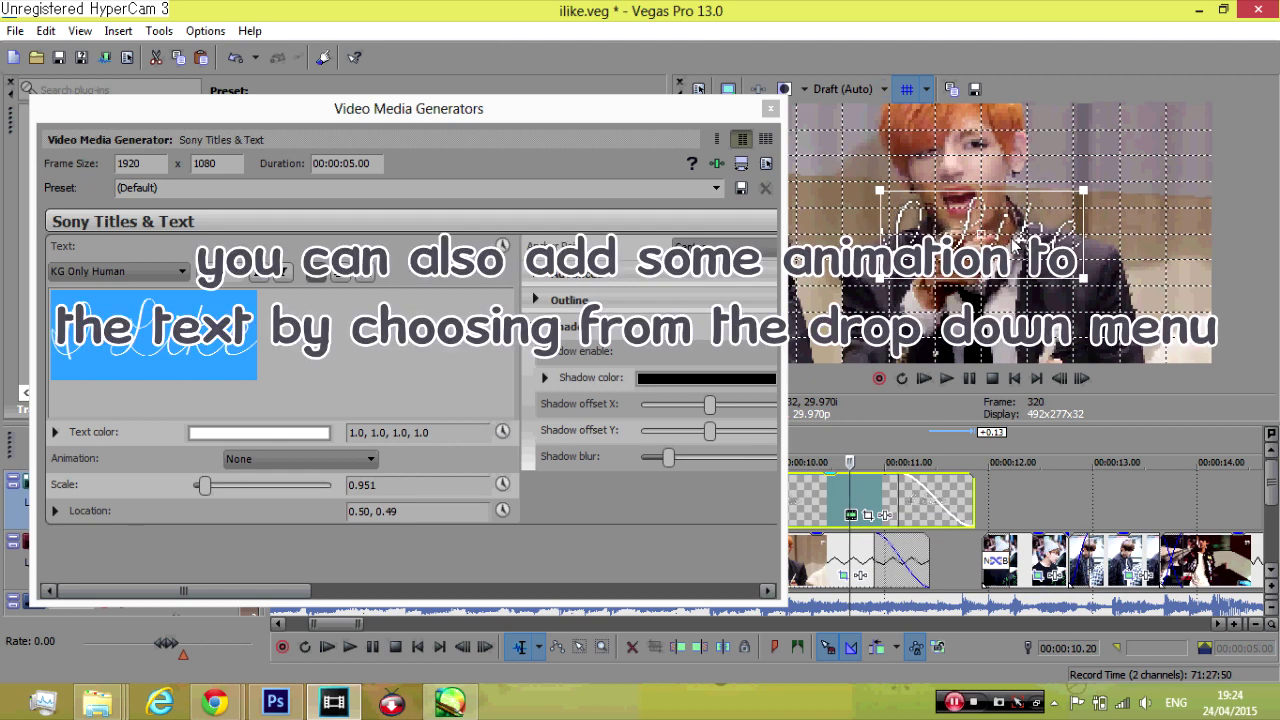
# Apply the Slide Left animation to the "I Like" text and play the event back from 00:00:09.17
pyautogui.click(258, 460)
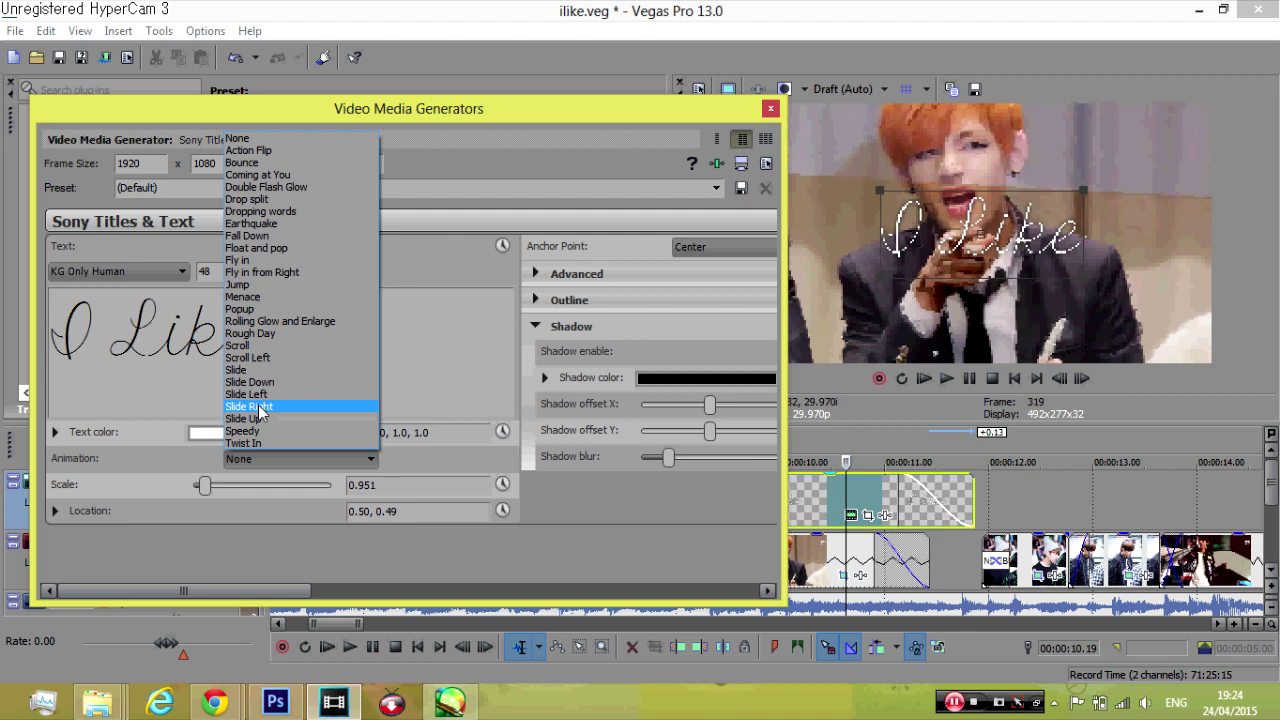
pyautogui.click(258, 395)
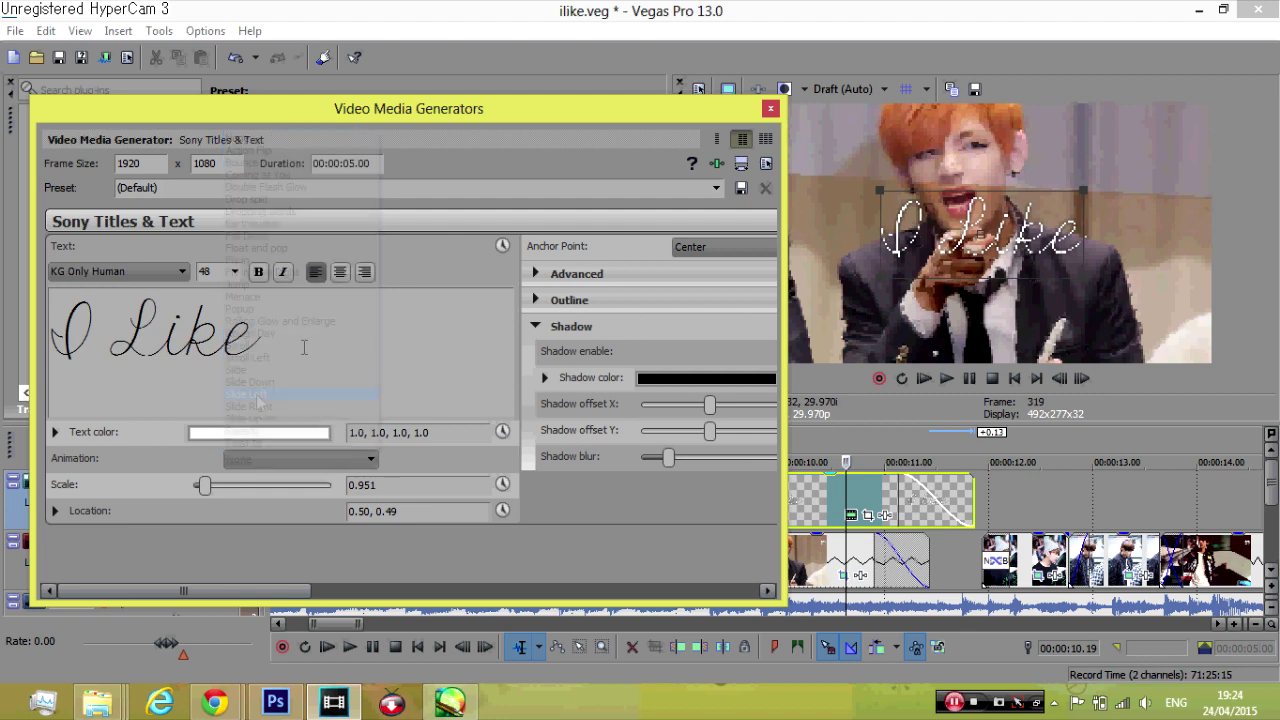
pyautogui.click(772, 108)
pyautogui.click(736, 500)
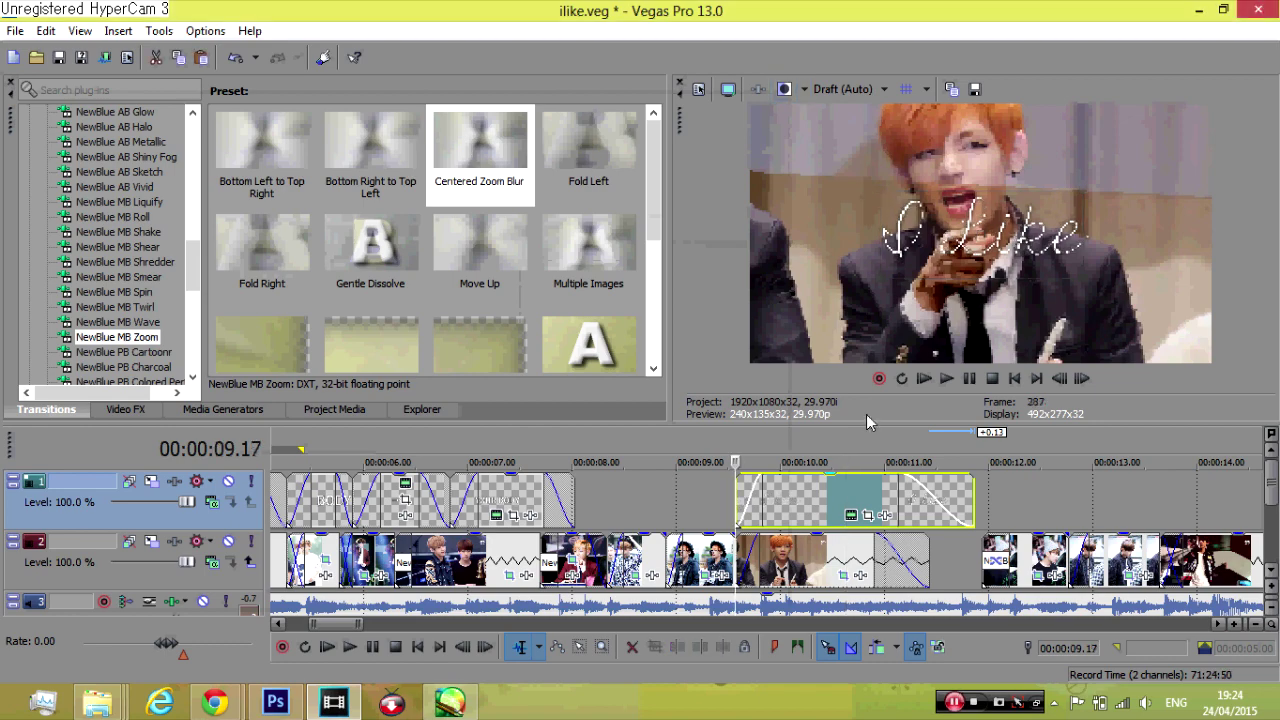
pyautogui.click(946, 378)
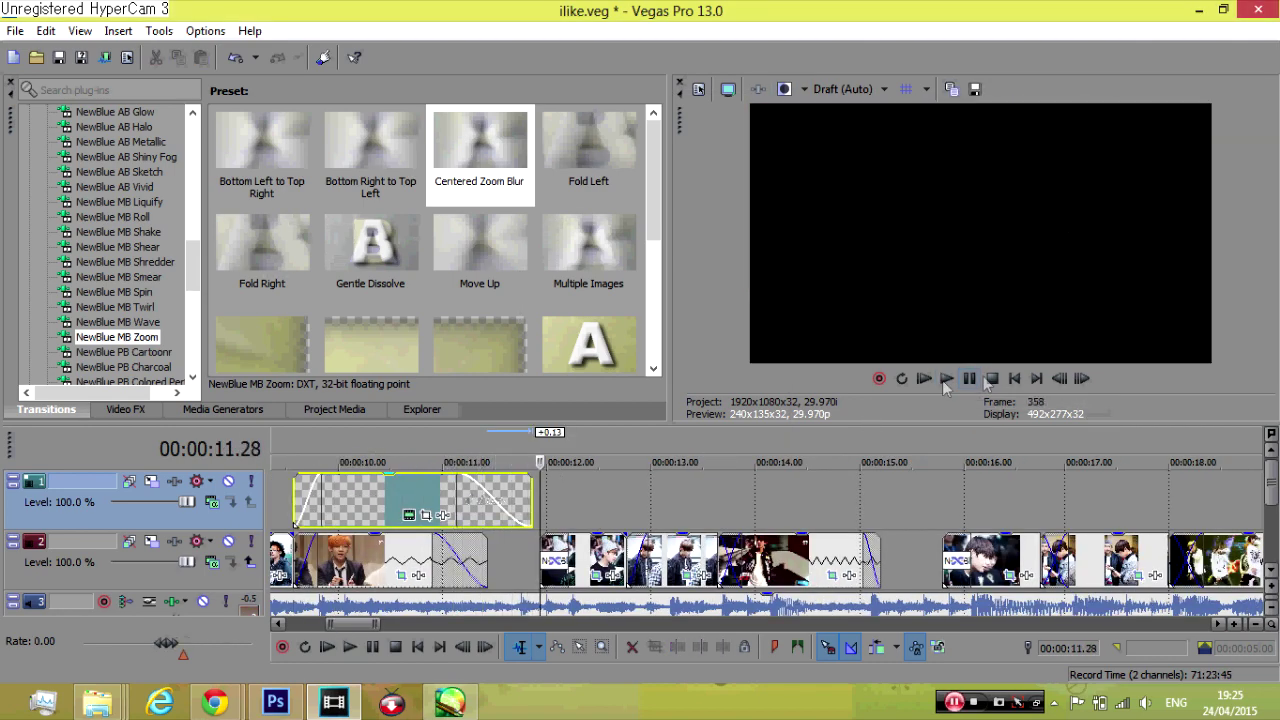
# Rewrite the "I Like" lyric in lowercase as "i like" and close the text generator
pyautogui.click(407, 514)
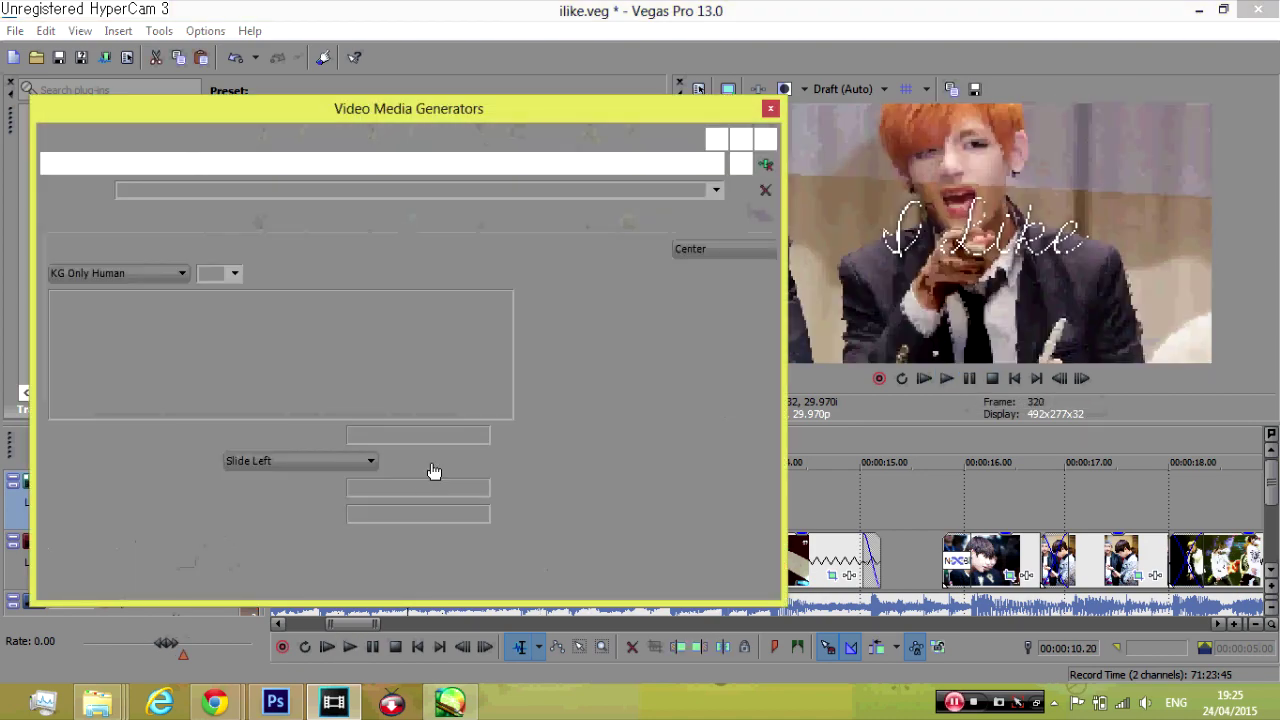
pyautogui.click(160, 312)
pyautogui.press('BackSpace')
pyautogui.press('BackSpace')
pyautogui.press('BackSpace')
pyautogui.write('i like')
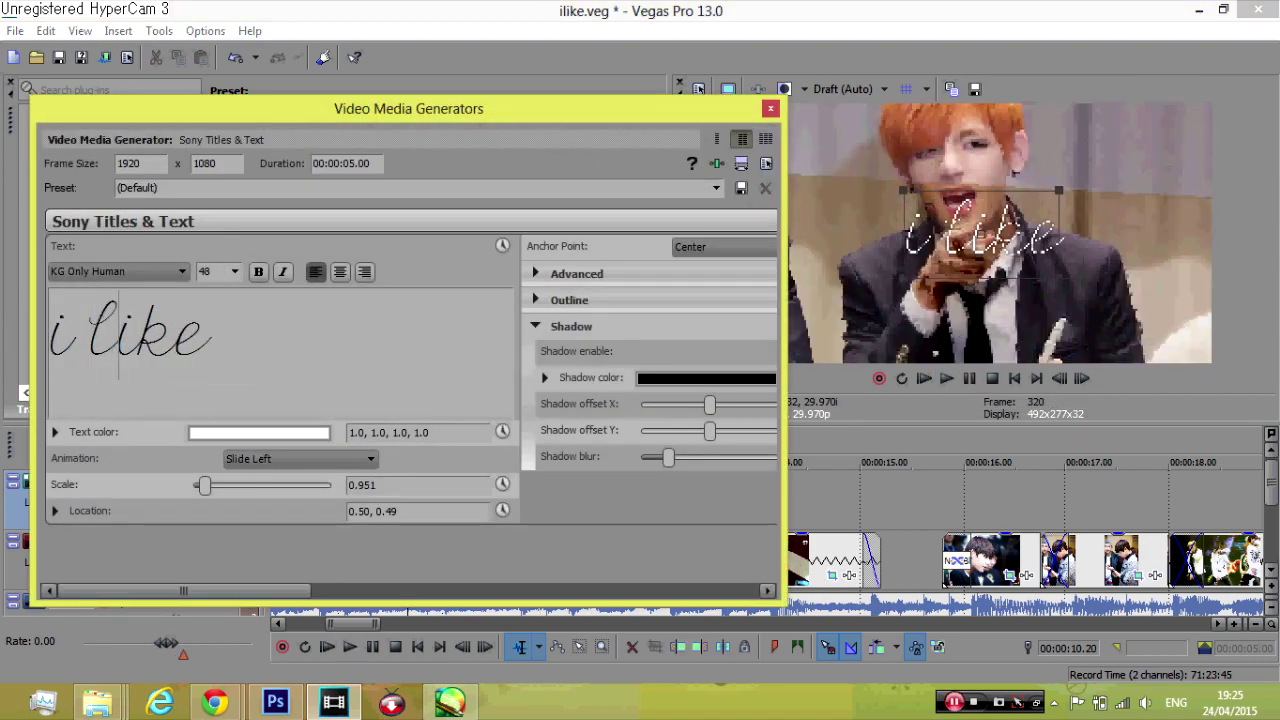
pyautogui.click(770, 108)
# Copy the "i like" text event and paste it on the same track at about 00:00:13.19
pyautogui.hotkey('ctrl', 'c')
pyautogui.click(715, 503)
pyautogui.hotkey('ctrl', 'v')
pyautogui.press('Return')
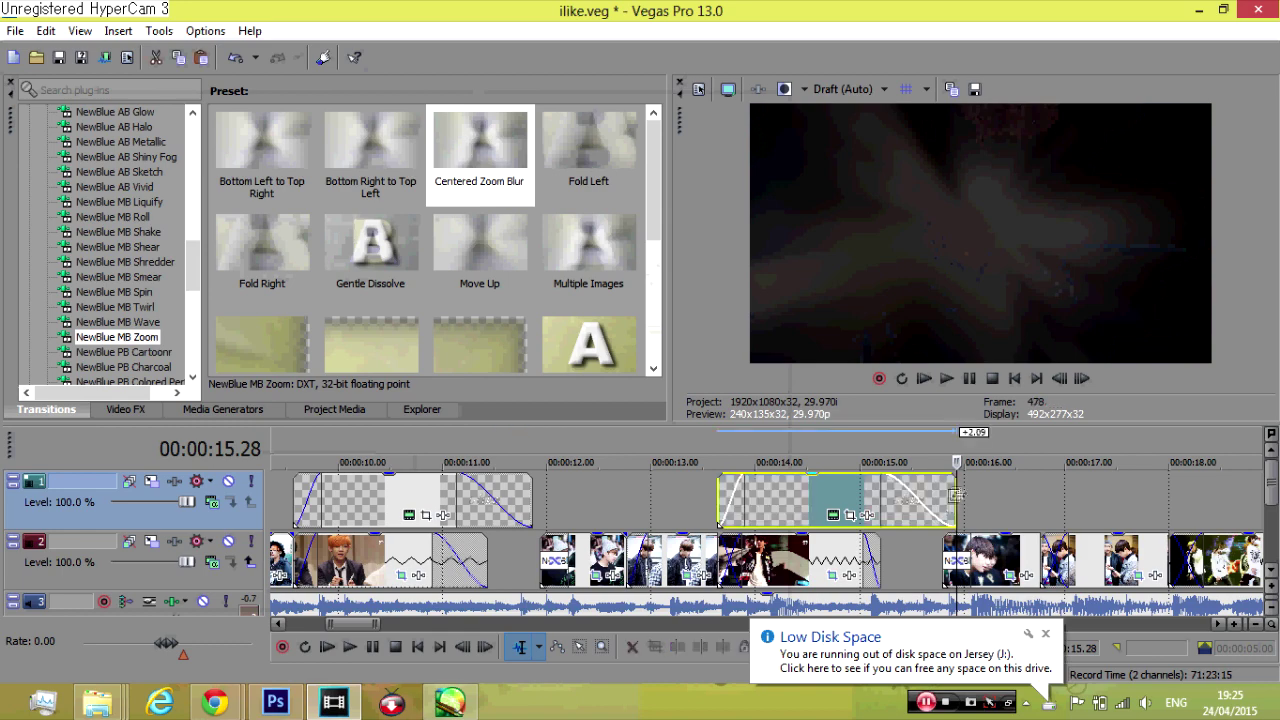
# Trim the pasted "i like" event's end 13 frames earlier to about 00:00:15.15 and play it back
pyautogui.moveTo(956, 498); pyautogui.dragTo(912, 498)
pyautogui.click(715, 503)
pyautogui.click(947, 380)
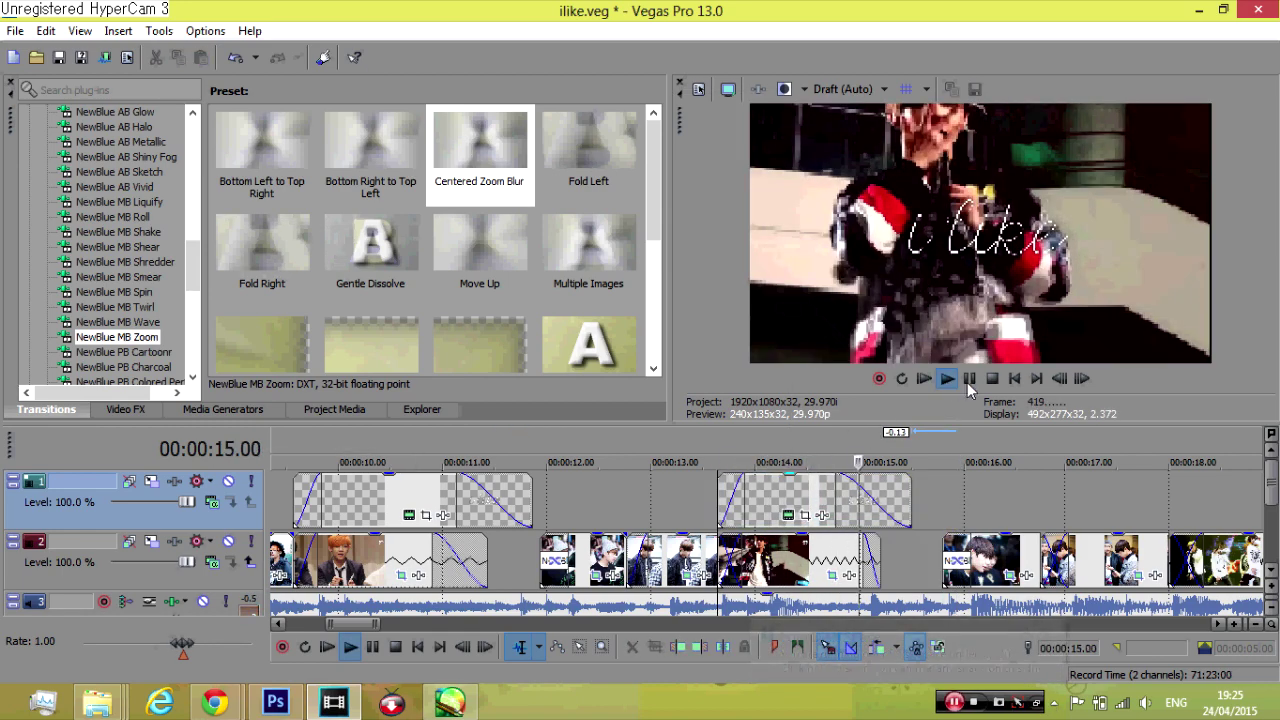
pyautogui.click(992, 379)
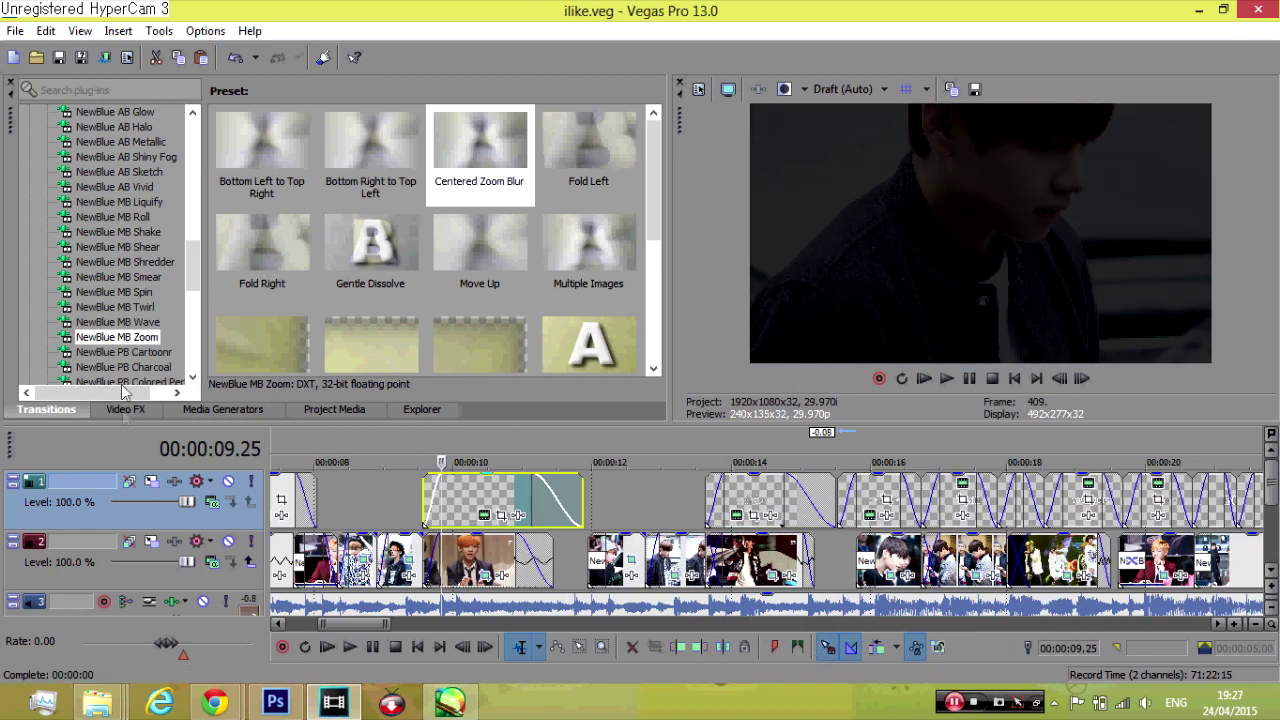
# Add the Gentle Glow preset of the NewBlue AB Halo transition to the start of the "i like" event at 00:00:09.17
pyautogui.press('Up')
pyautogui.press('Up')
pyautogui.press('Up')
pyautogui.press('Up')
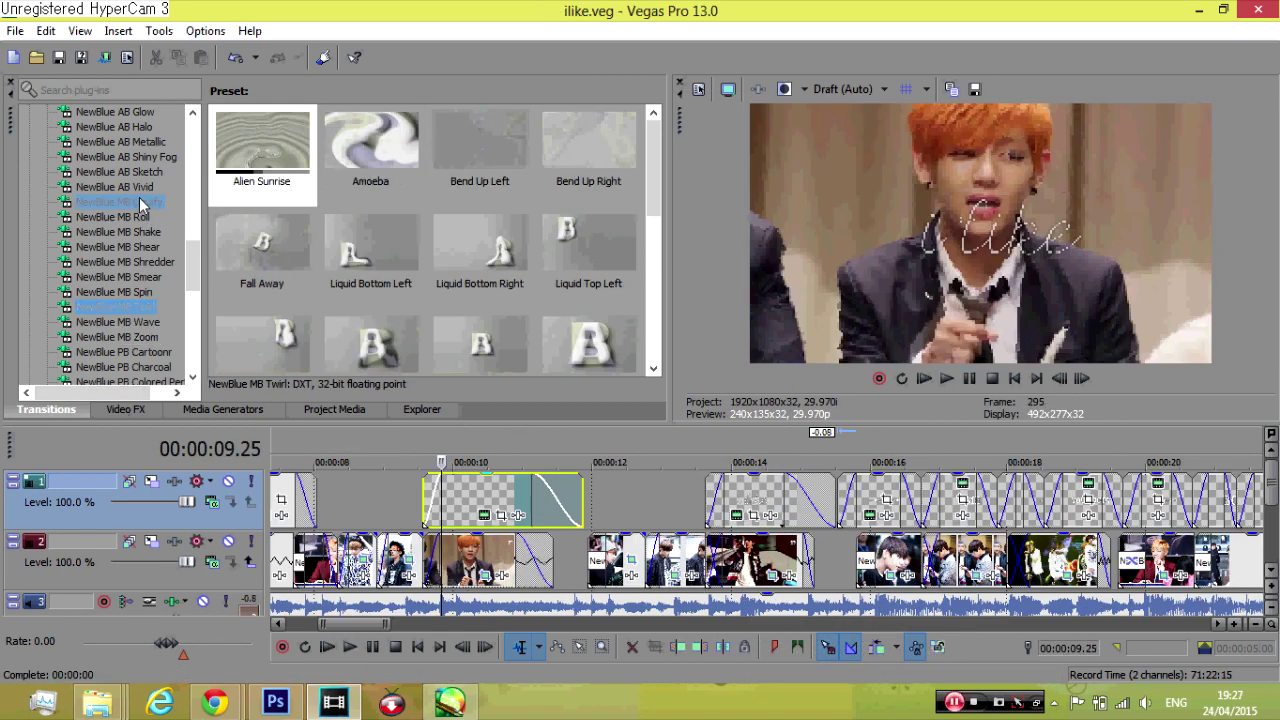
pyautogui.moveTo(438, 503); pyautogui.dragTo(438, 503)
pyautogui.click(630, 71)
pyautogui.click(425, 488)
pyautogui.scroll(4, 412, 487)
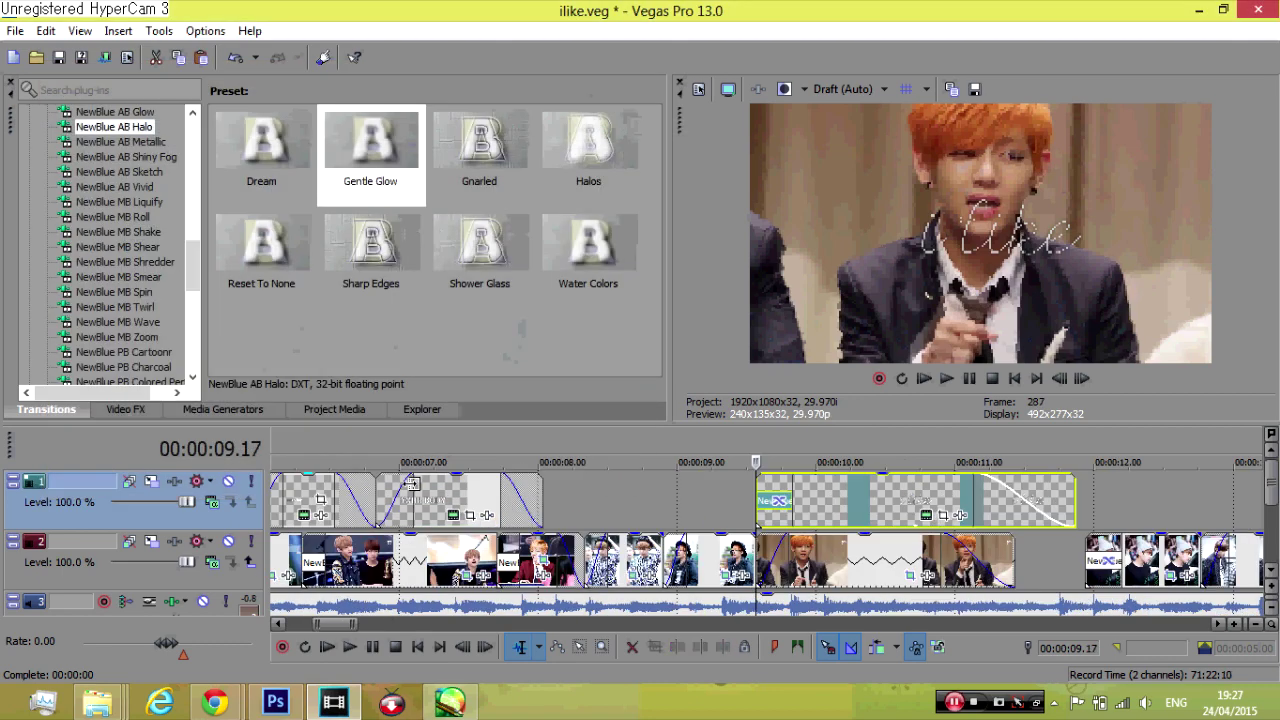
# Lengthen the NewBlue AB Halo transition at the start of the first "i like" event to about 16 frames
pyautogui.press('Right')
pyautogui.press('Right')
pyautogui.press('Right')
pyautogui.press('Right')
pyautogui.press('Right')
pyautogui.press('Right')
pyautogui.press('Right')
pyautogui.press('Right')
pyautogui.click(798, 490)
pyautogui.moveTo(811, 490); pyautogui.dragTo(867, 490)
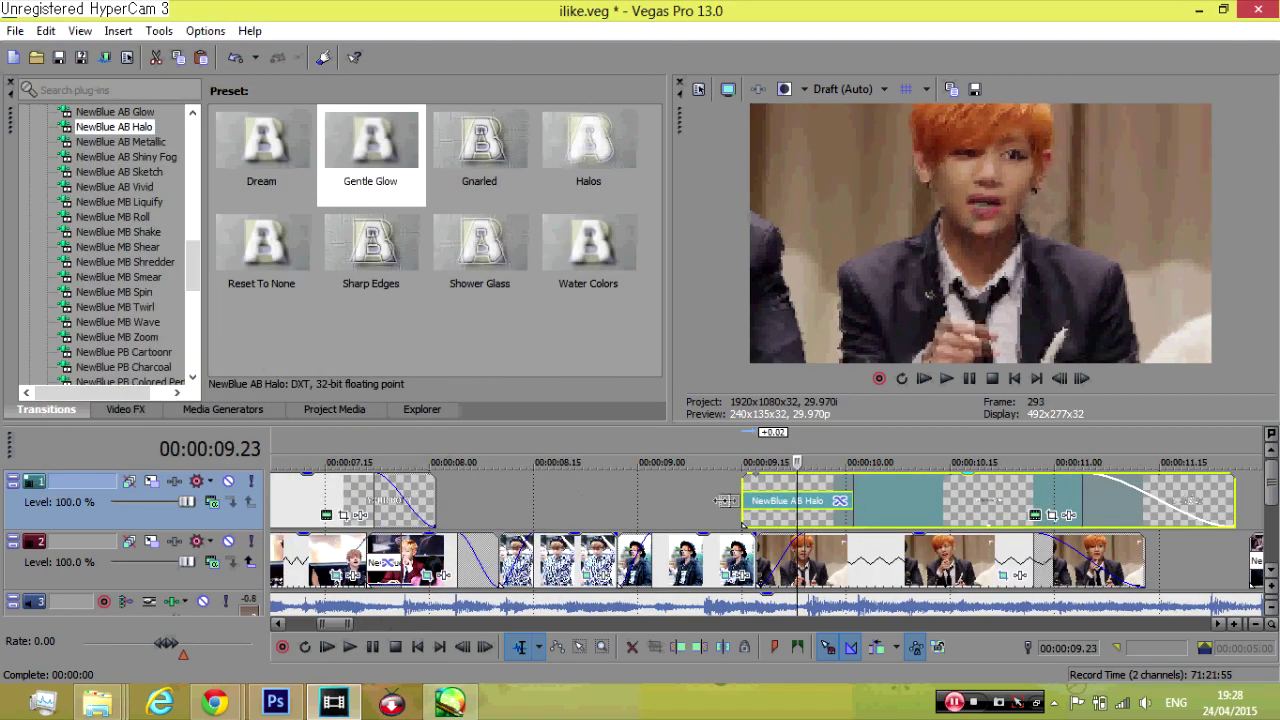
# Extend the first "i like" event's start 7 frames earlier to about 00:00:09.10 and play it back
pyautogui.moveTo(758, 492); pyautogui.dragTo(709, 492)
pyautogui.click(948, 381)
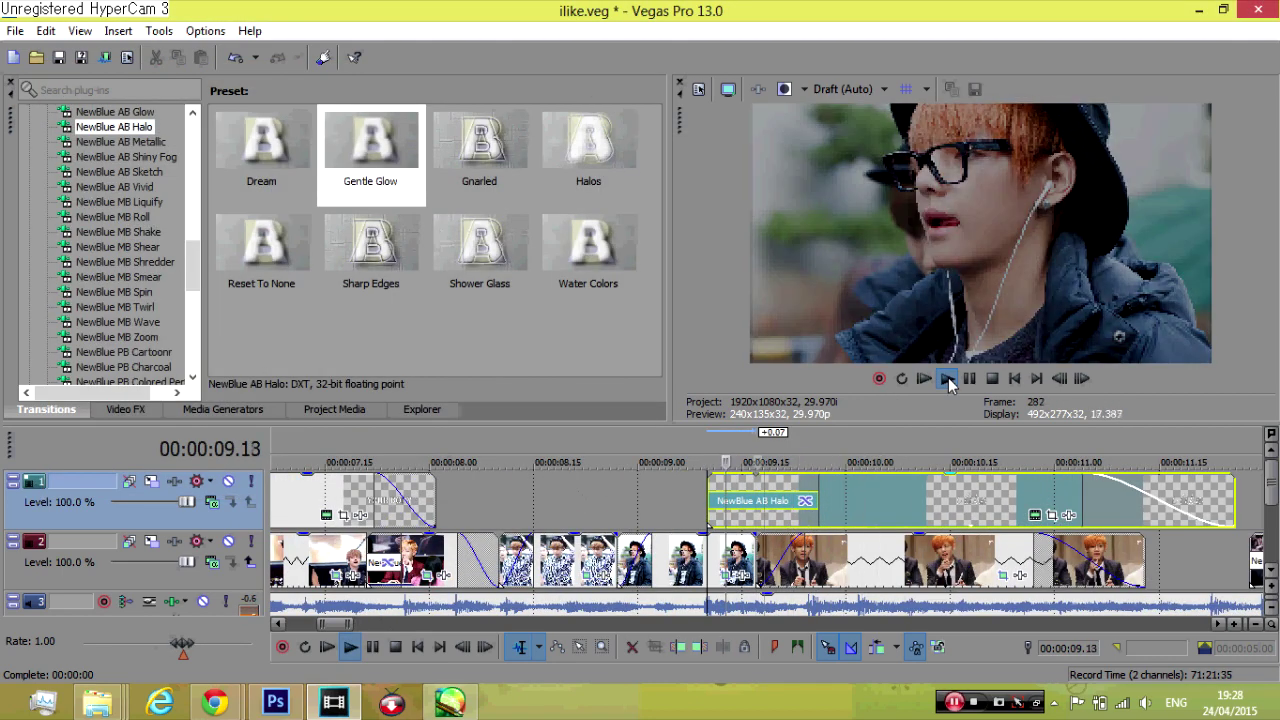
pyautogui.click(969, 379)
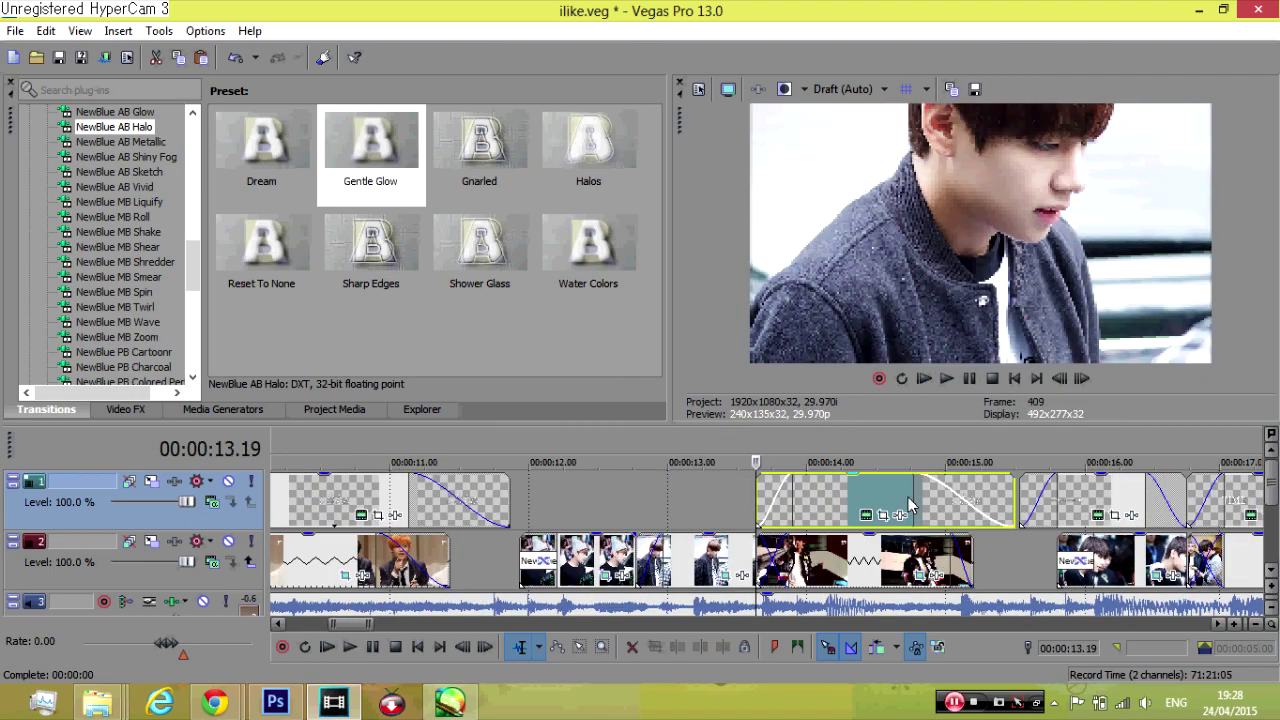
# Review the animation setting of the "i like" text event that starts at 00:00:13.19
pyautogui.click(945, 515)
pyautogui.click(295, 463)
pyautogui.click(263, 462)
pyautogui.click(774, 108)
# Extend the start of the "i like" event at 00:00:13.19 earlier and adjust the length of its opening transition
pyautogui.moveTo(757, 498); pyautogui.dragTo(702, 498)
pyautogui.moveTo(756, 498); pyautogui.dragTo(795, 498)
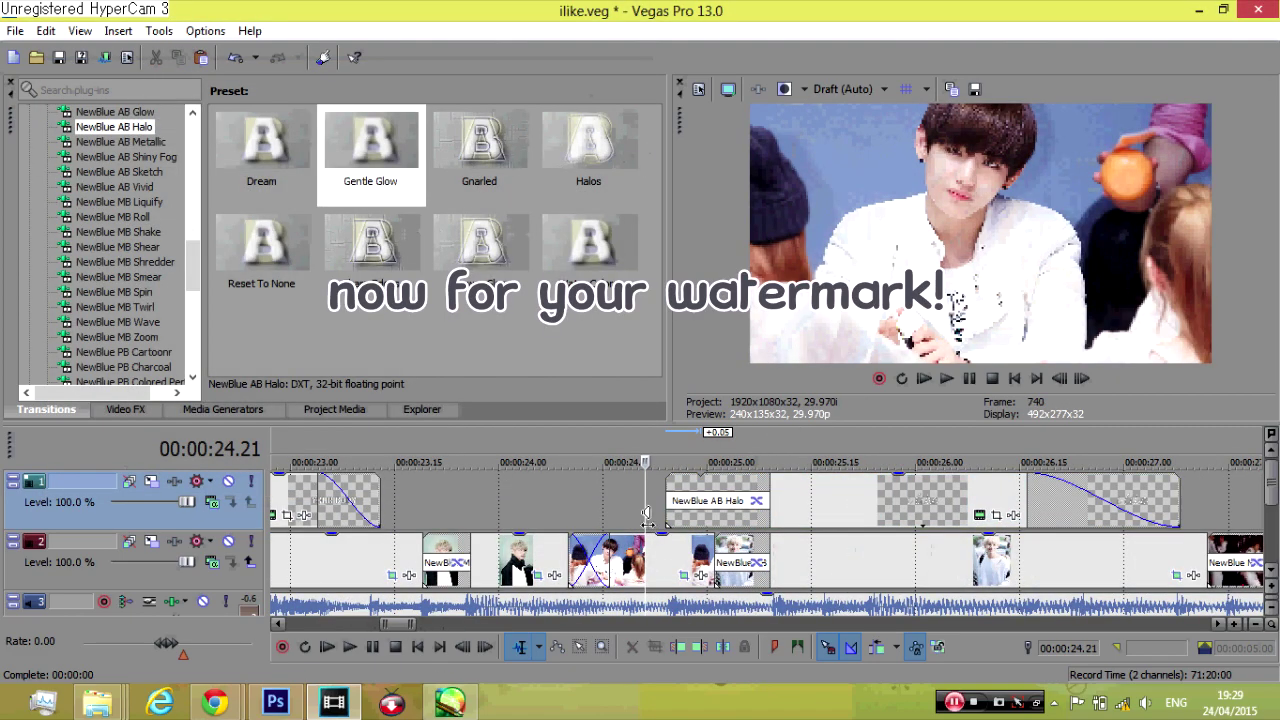
pyautogui.scroll(-10, 655, 520)
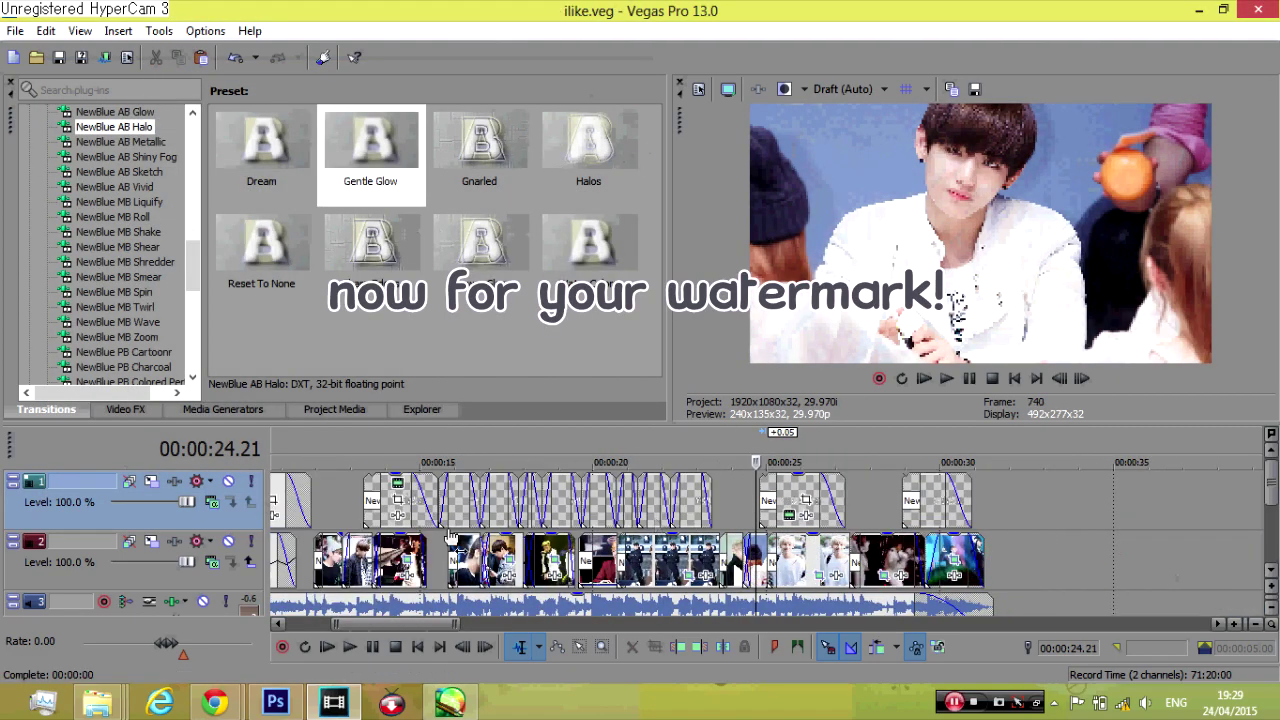
# Insert a new video track above the lyrics and add text media containing the channel name at 00:00:16.22
pyautogui.click(122, 31)
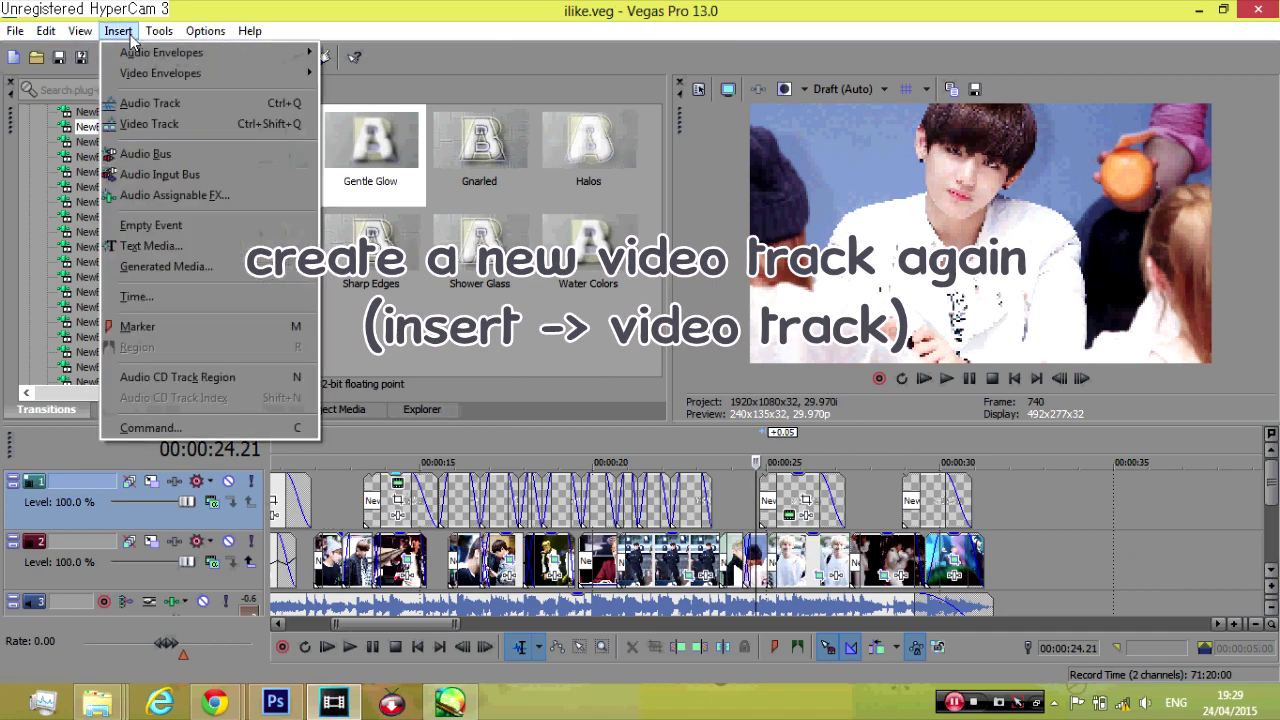
pyautogui.click(150, 127)
pyautogui.click(486, 484)
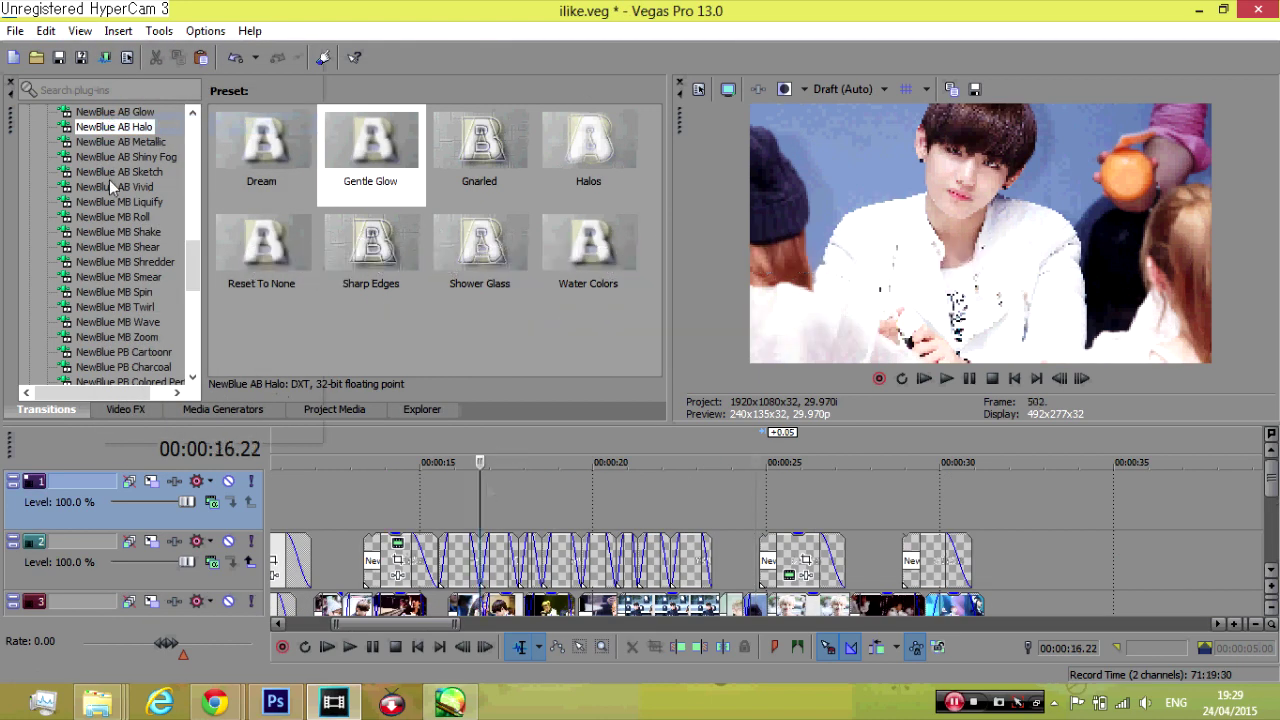
pyautogui.click(118, 31)
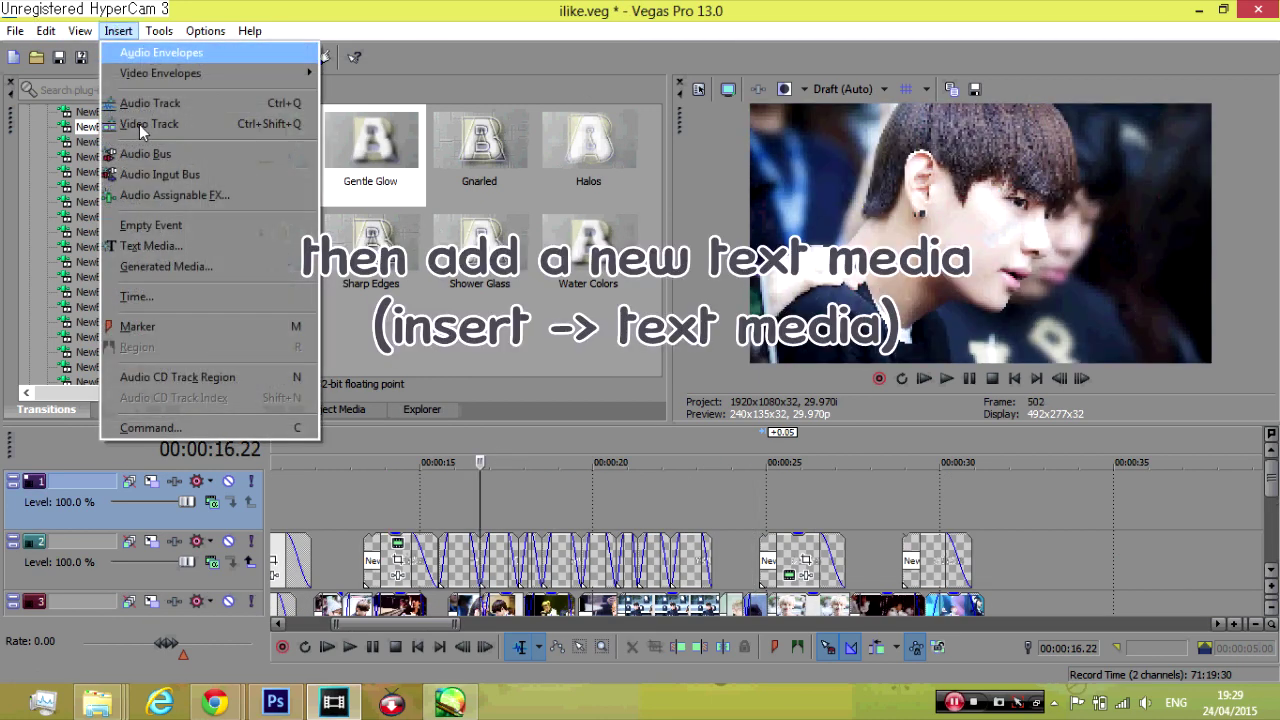
pyautogui.click(142, 245)
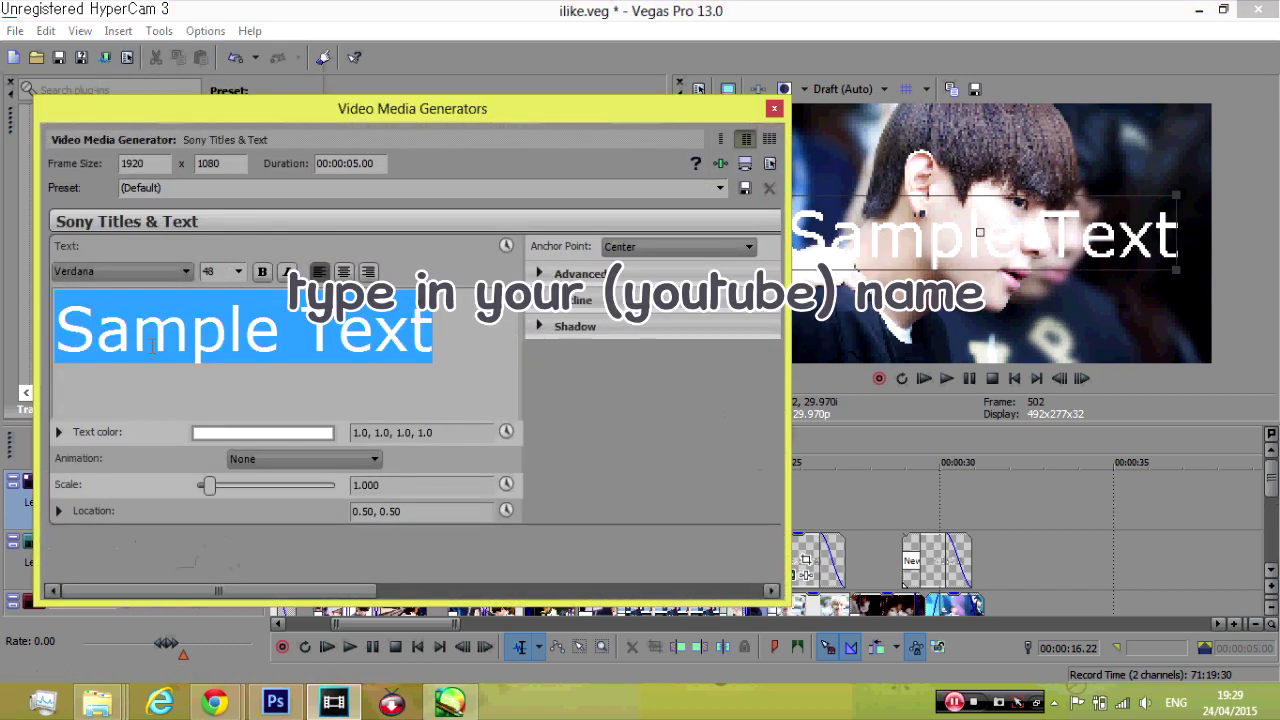
pyautogui.write('yeon')
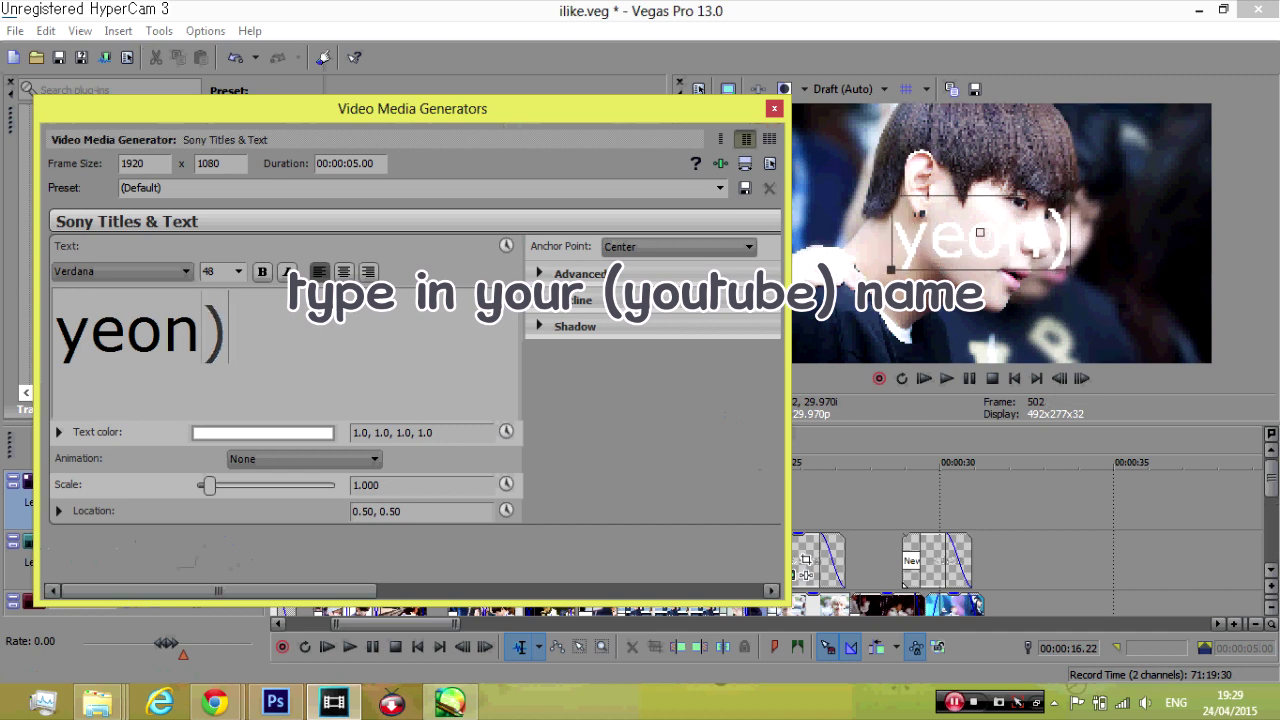
pyautogui.write('_shii')
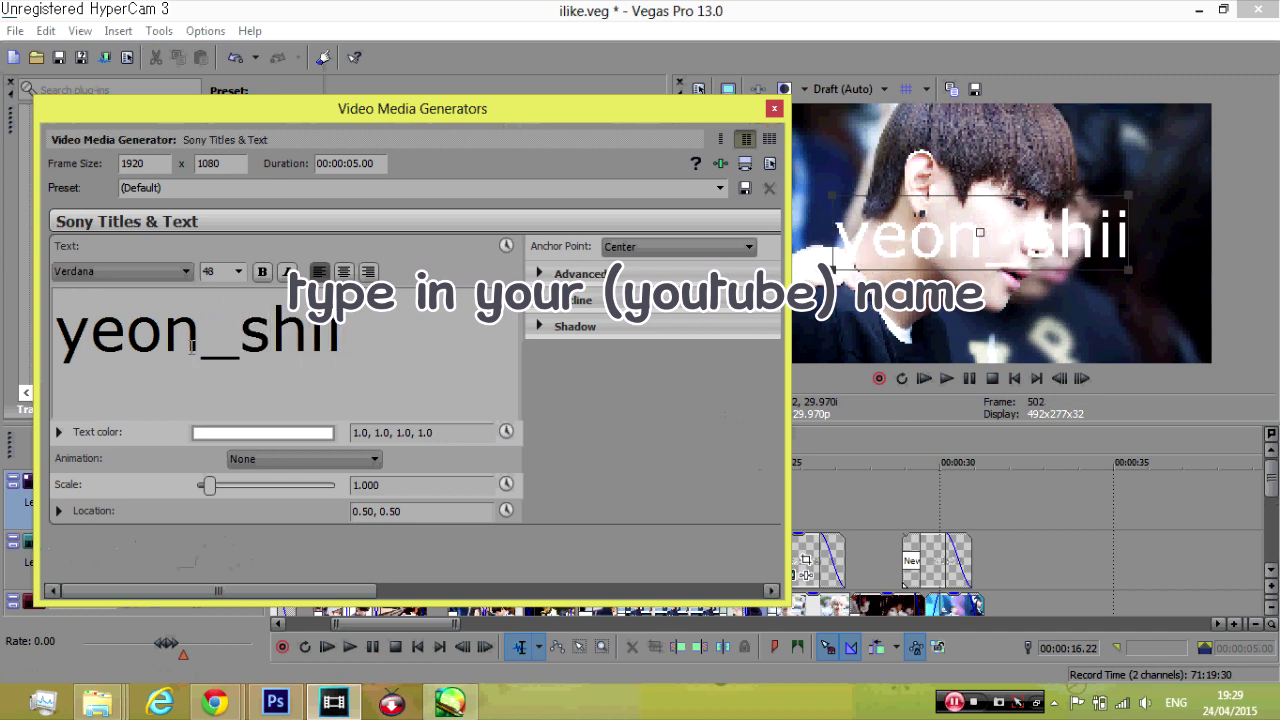
# Change the font of the whole watermark text to Varsity Regular
pyautogui.hotkey('shift', 'Left')
pyautogui.hotkey('shift', 'Left')
pyautogui.hotkey('shift', 'Left')
pyautogui.hotkey('shift', 'Left')
pyautogui.hotkey('ctrl', 'a')
pyautogui.click(86, 273)
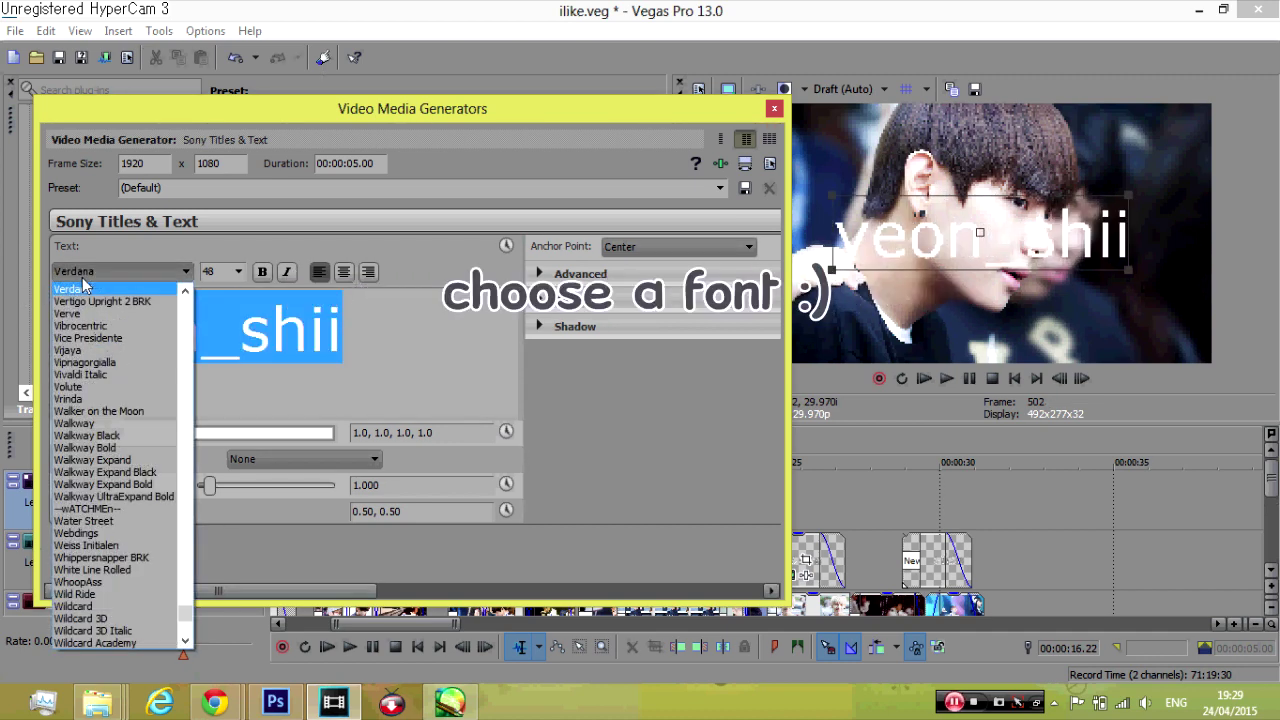
pyautogui.press('Down')
pyautogui.press('Down')
pyautogui.press('Down')
pyautogui.click(187, 291)
pyautogui.click(187, 291)
pyautogui.click(187, 291)
pyautogui.click(188, 291)
pyautogui.scroll(2, 150, 298)
pyautogui.click(137, 300)
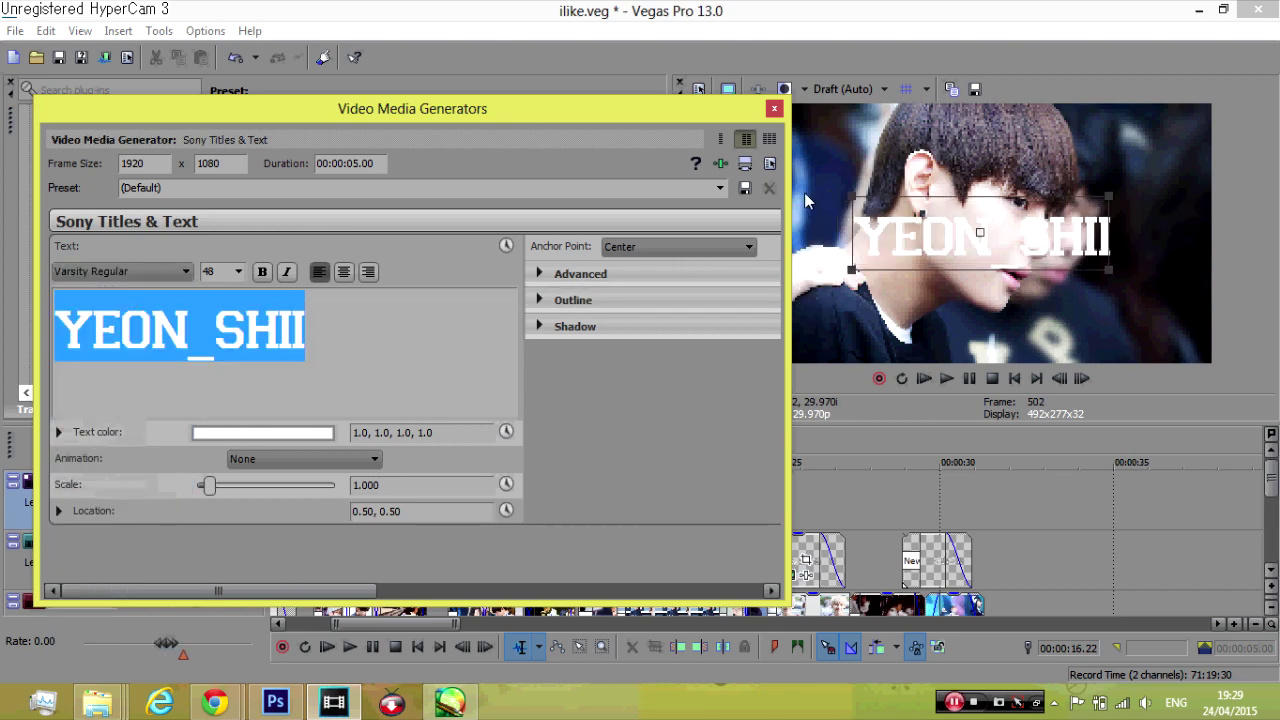
# Shrink the watermark to a scale of 0.225 and place it in the frame's lower-left corner at location 0.06, 0.03
pyautogui.moveTo(641, 113); pyautogui.dragTo(593, 128)
pyautogui.moveTo(1110, 197); pyautogui.dragTo(781, 360)
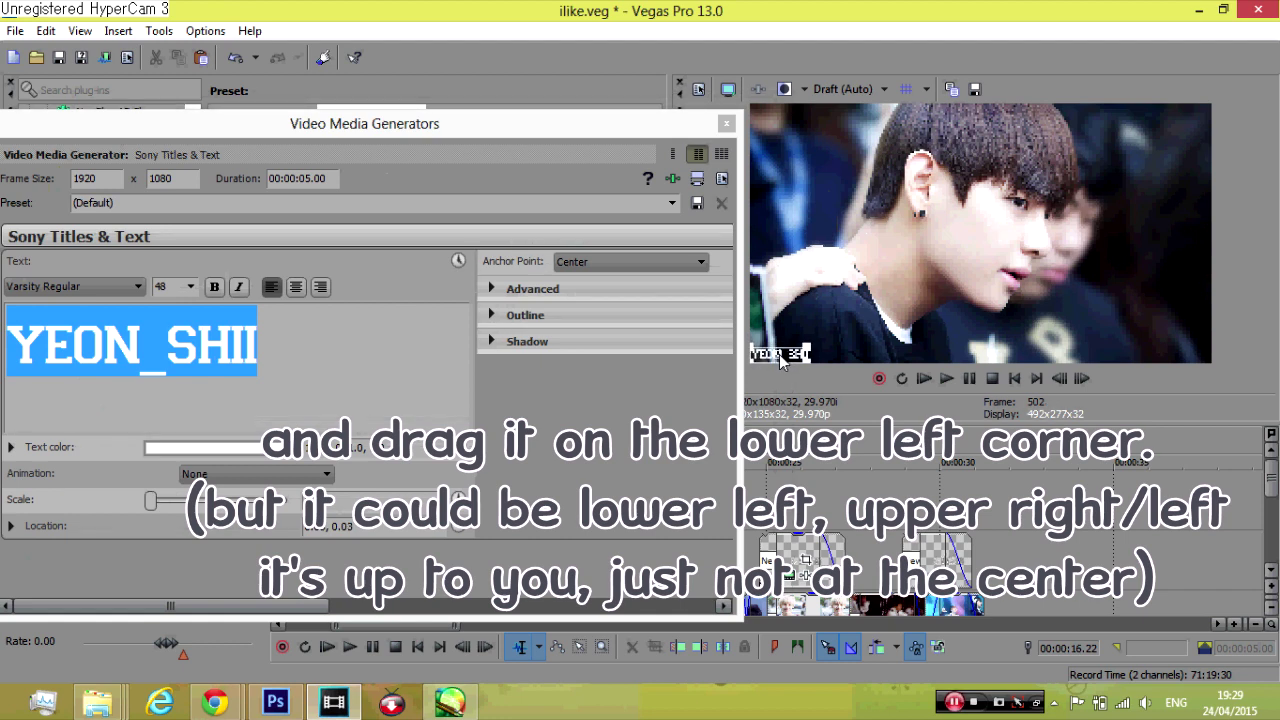
pyautogui.click(887, 90)
pyautogui.click(950, 135)
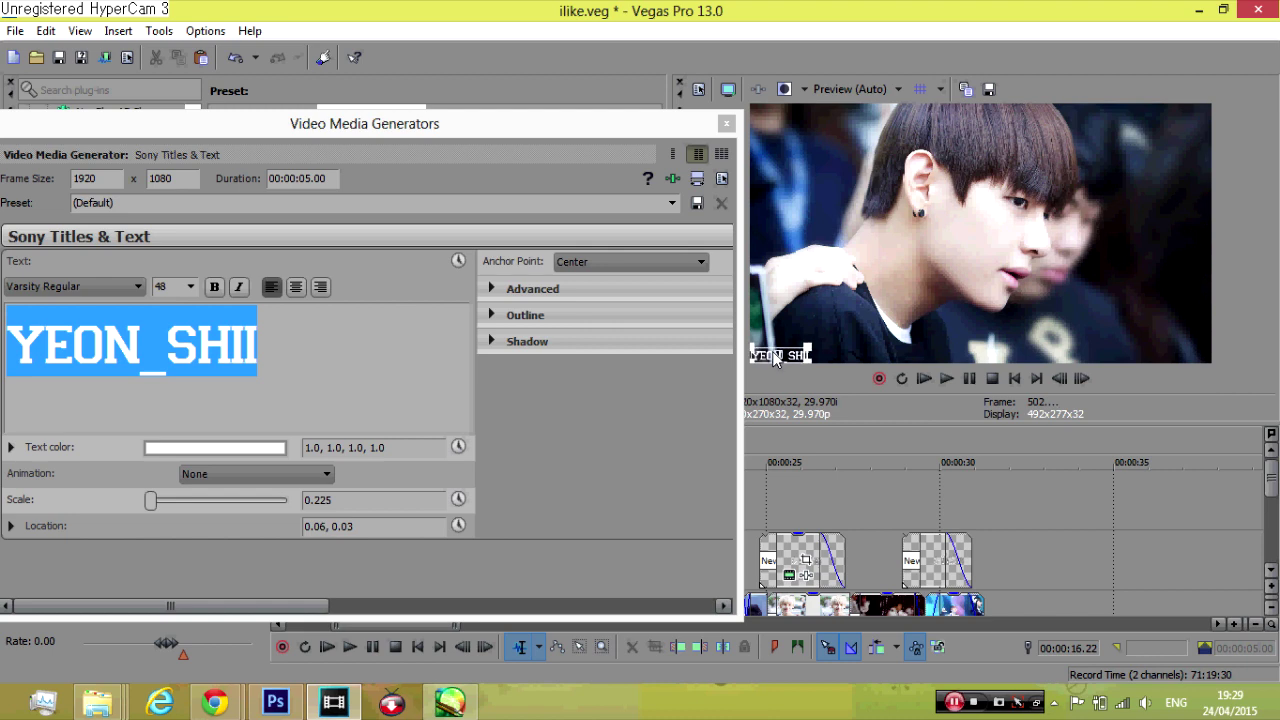
pyautogui.click(727, 124)
# Stretch the watermark event over the whole project, from the start of the video to the end of the audio at 00:00:31.16
pyautogui.moveTo(671, 495); pyautogui.dragTo(986, 474)
pyautogui.click(1271, 571)
pyautogui.click(1271, 571)
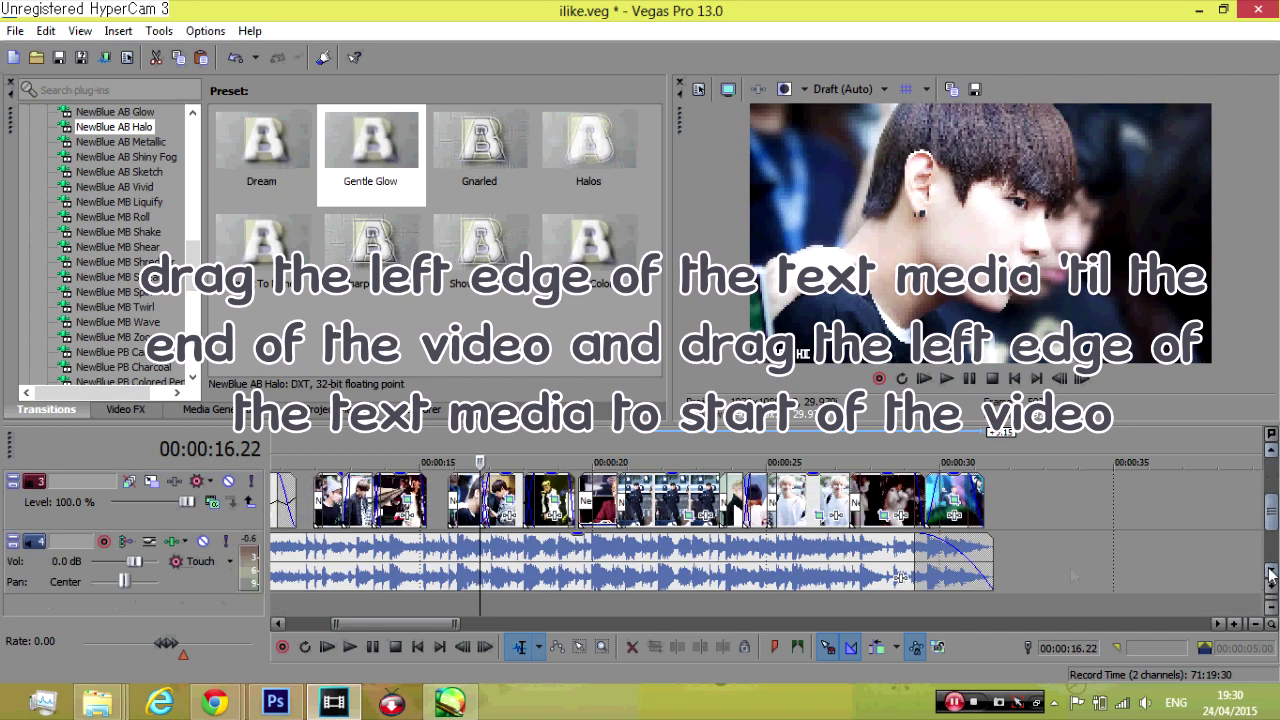
pyautogui.click(988, 558)
pyautogui.click(1271, 450)
pyautogui.click(1271, 450)
pyautogui.moveTo(979, 509); pyautogui.dragTo(985, 508)
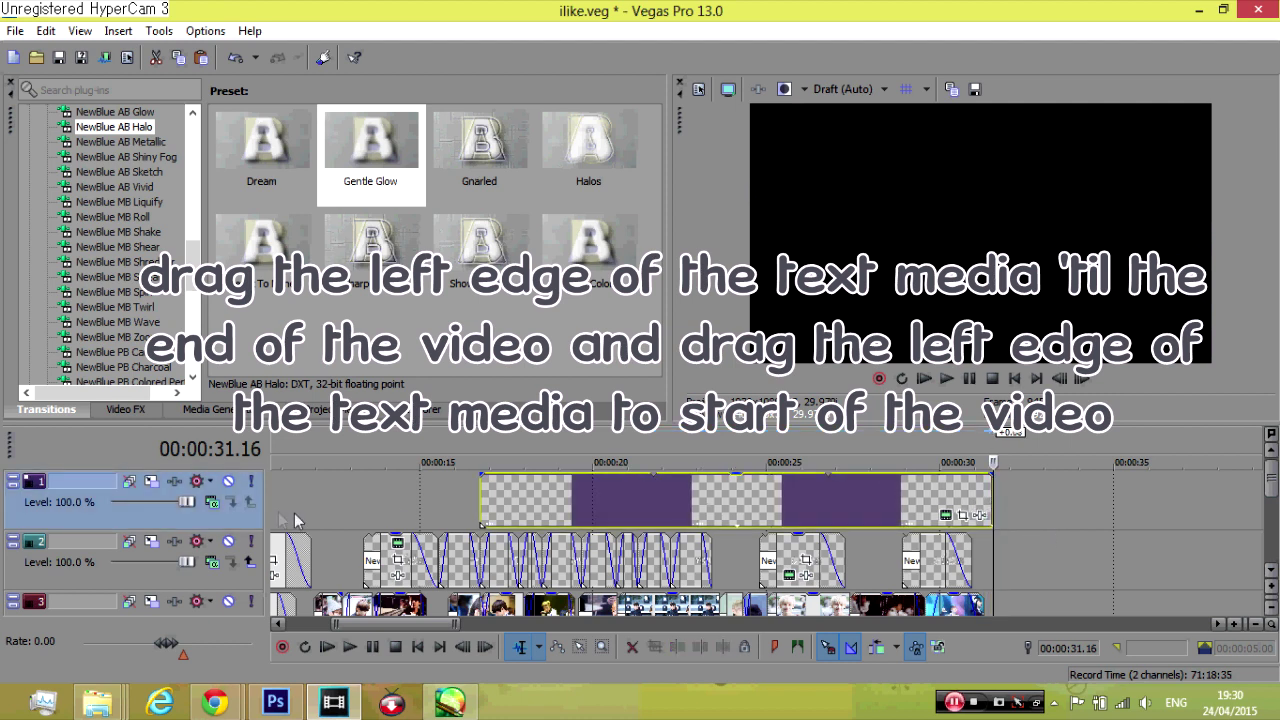
pyautogui.moveTo(481, 503); pyautogui.dragTo(238, 502)
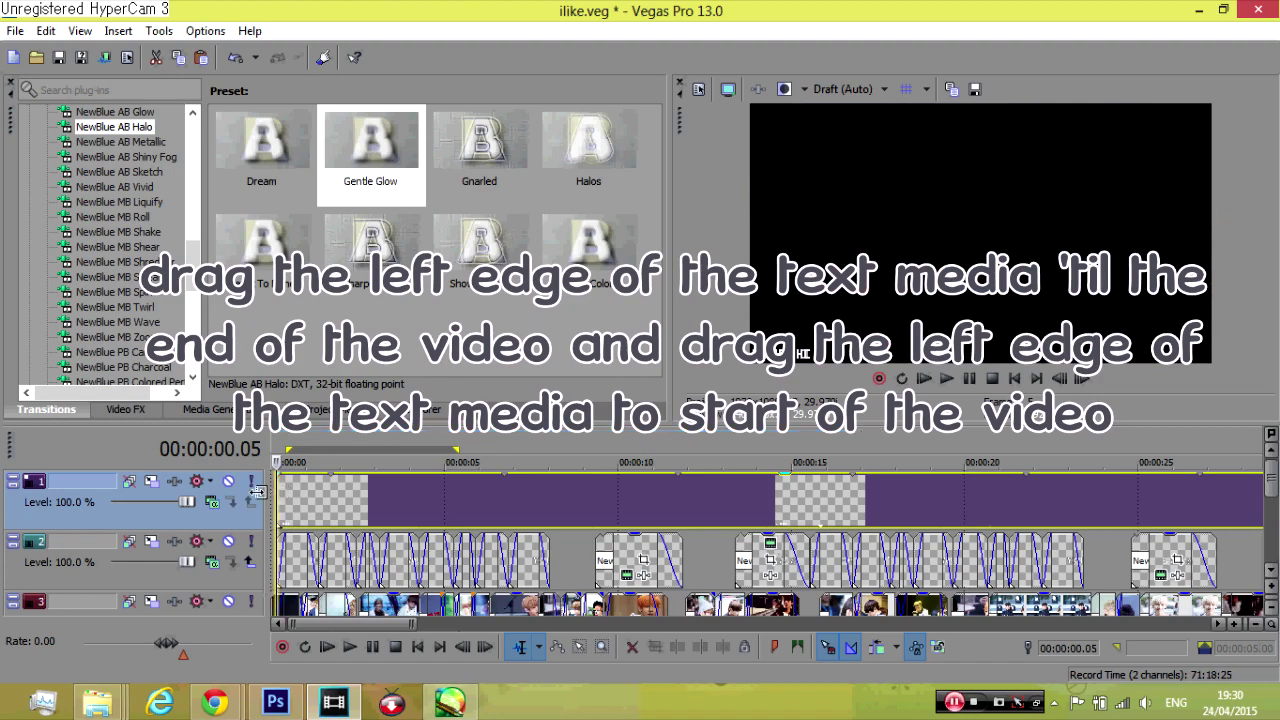
# Lower the opacity of the watermark event to about 25 %
pyautogui.click(397, 494)
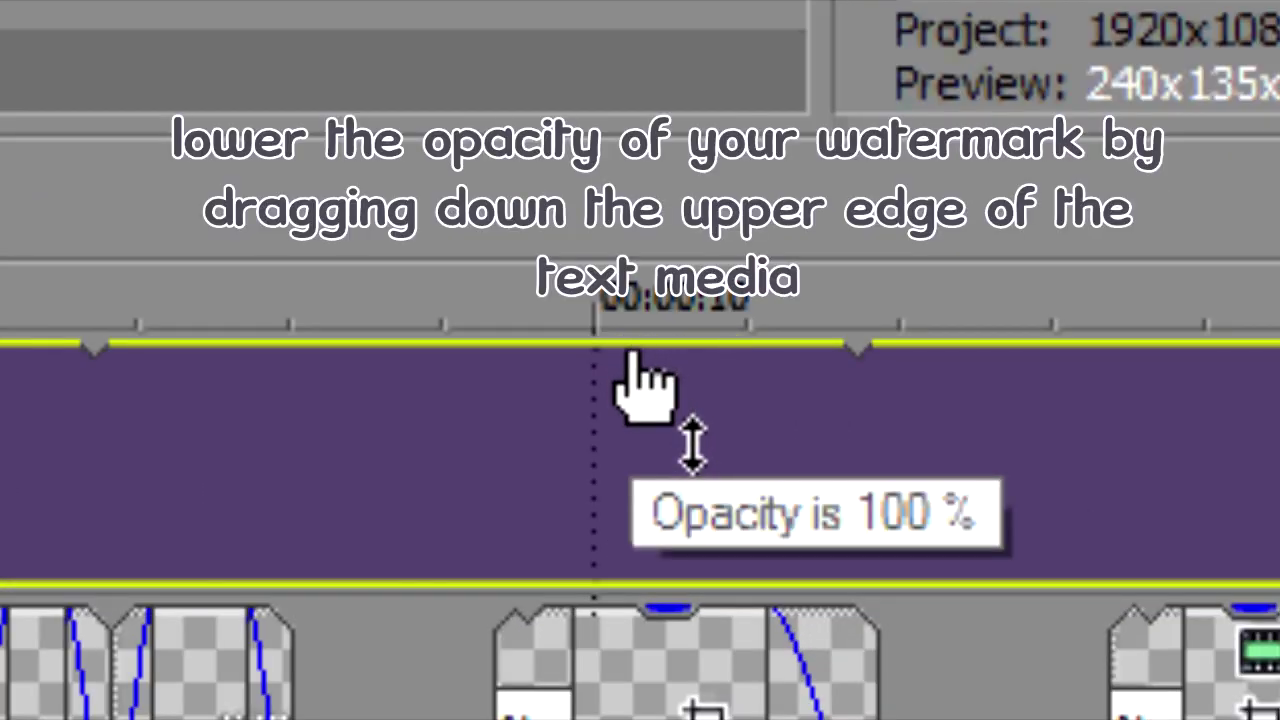
pyautogui.moveTo(630, 352); pyautogui.dragTo(673, 521)
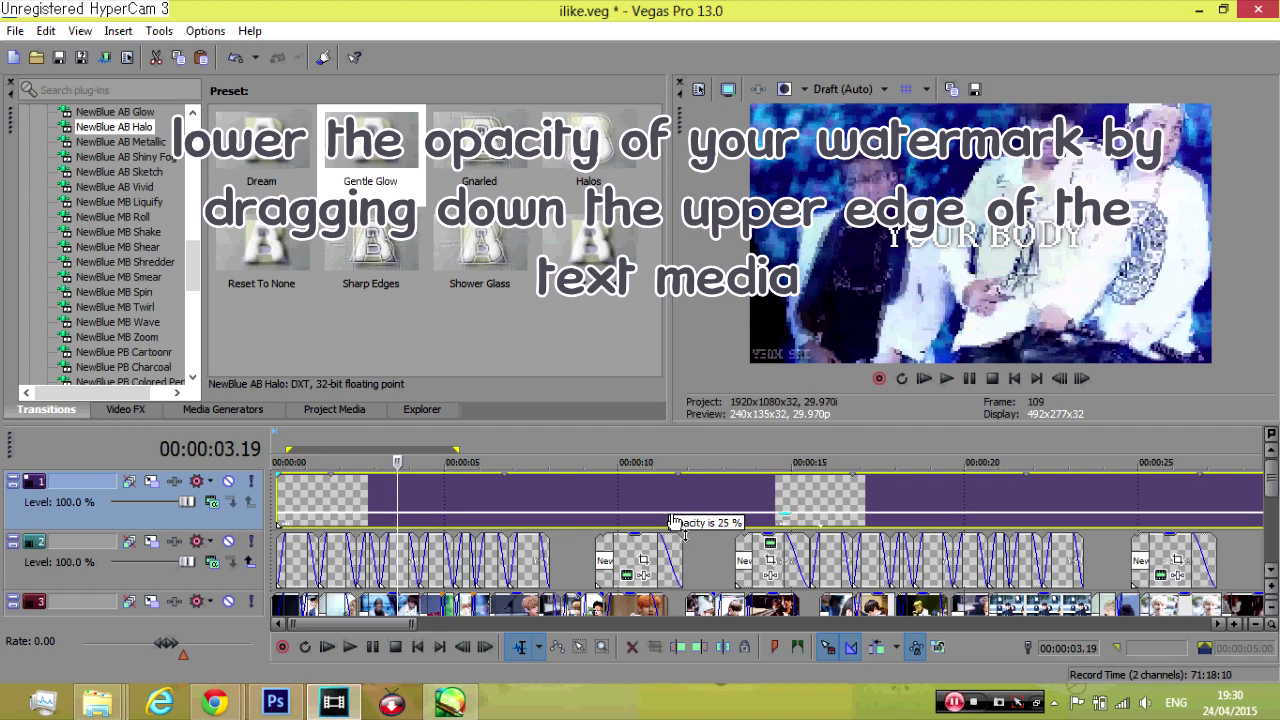
# Apply the default Saturation Adjust effect to the whole video track 3 and reduce its Low value
pyautogui.scroll(-1, 957, 520)
pyautogui.click(1272, 571)
pyautogui.click(1272, 571)
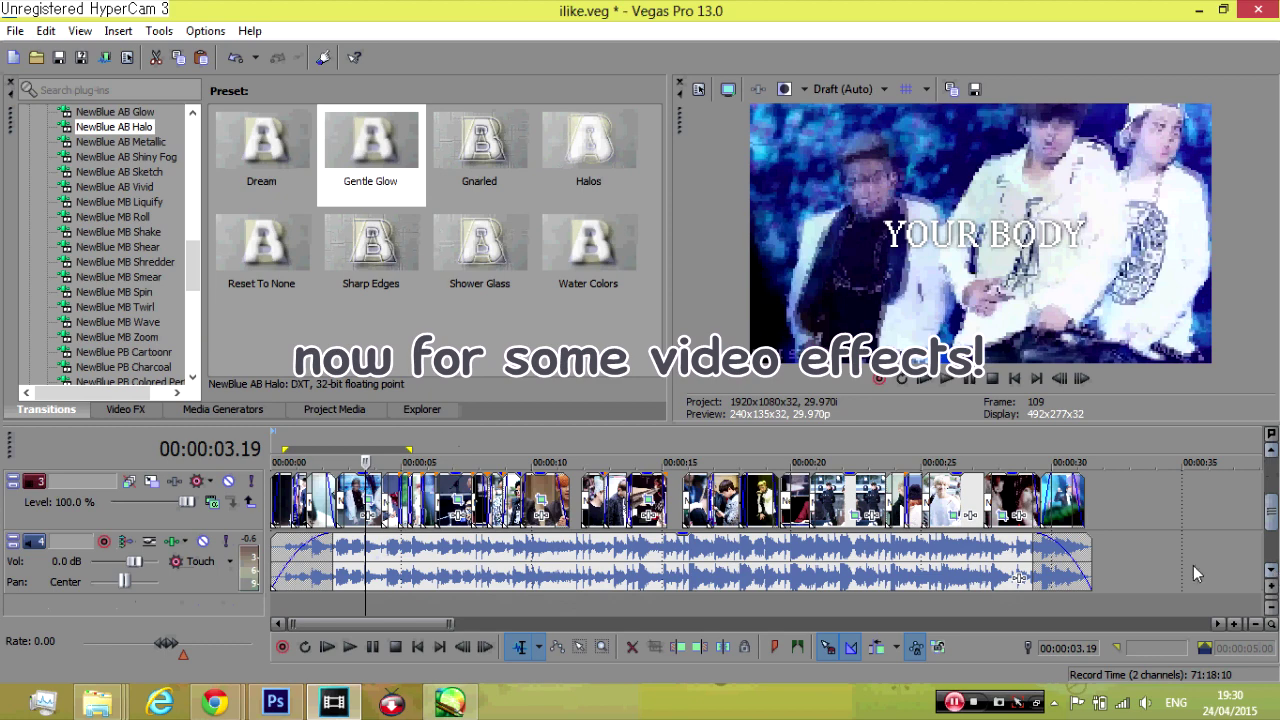
pyautogui.click(282, 497)
pyautogui.scroll(1, 280, 497)
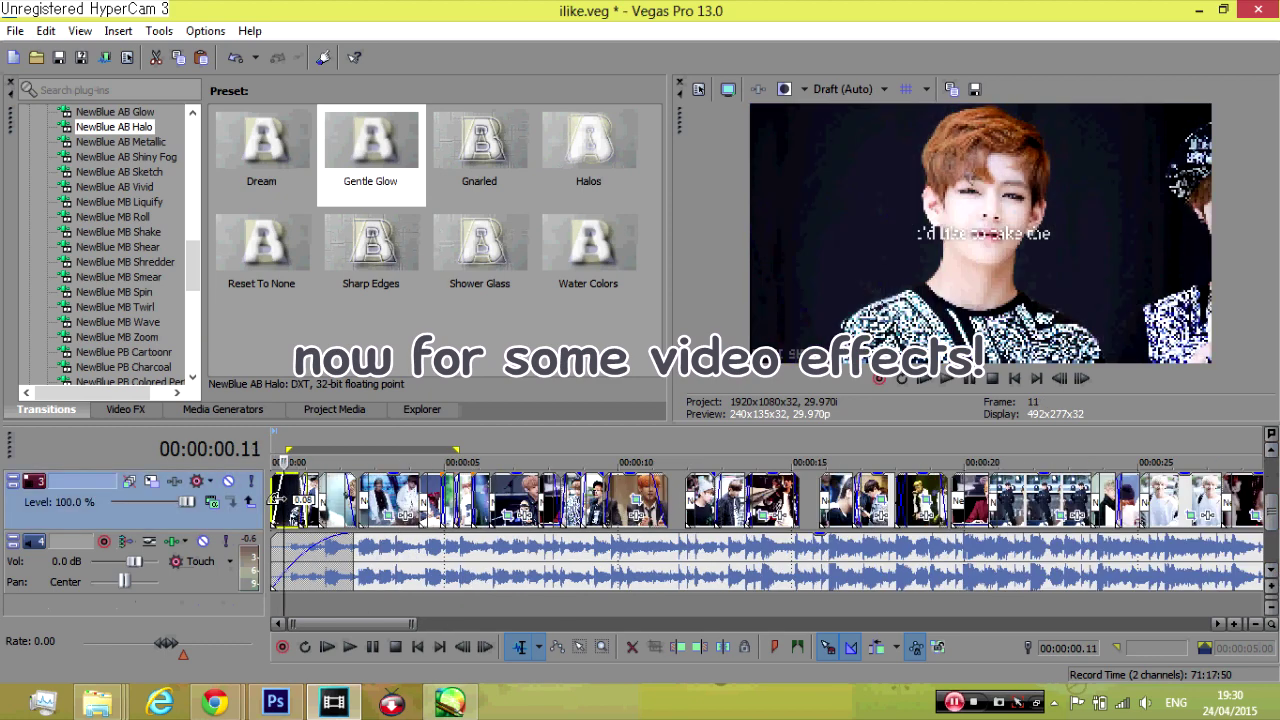
pyautogui.click(142, 411)
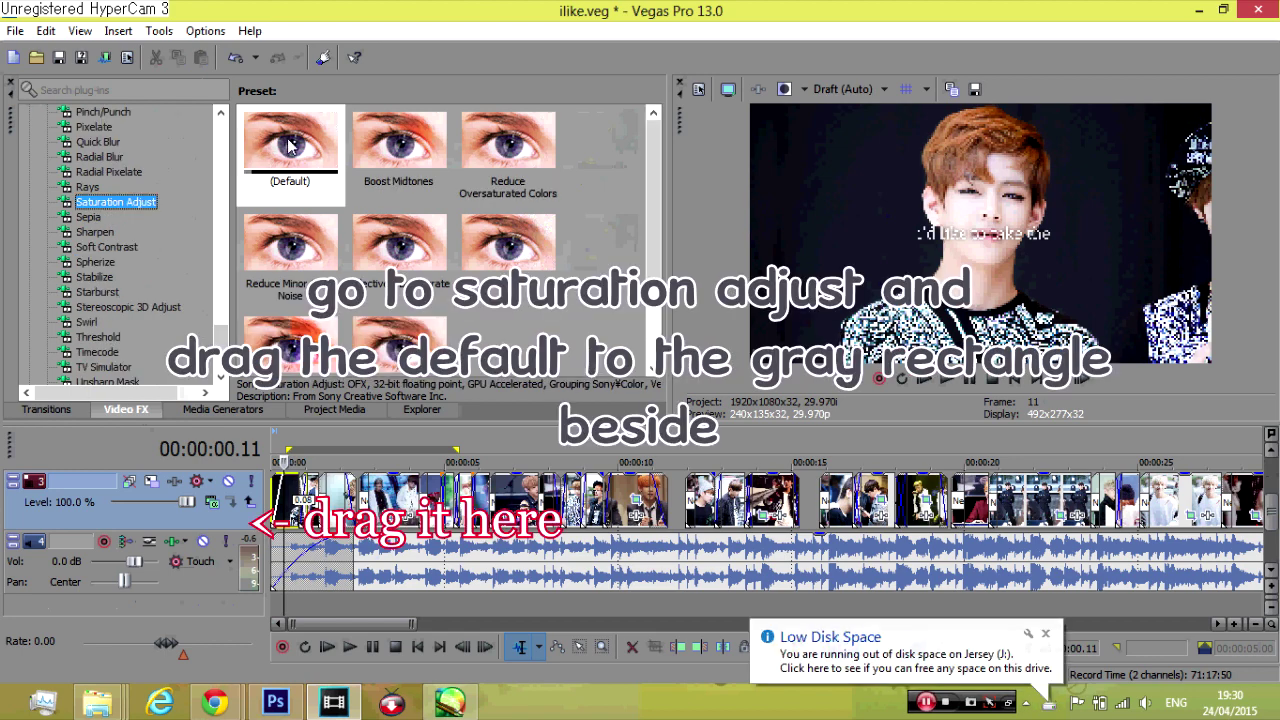
pyautogui.moveTo(289, 146); pyautogui.dragTo(230, 518)
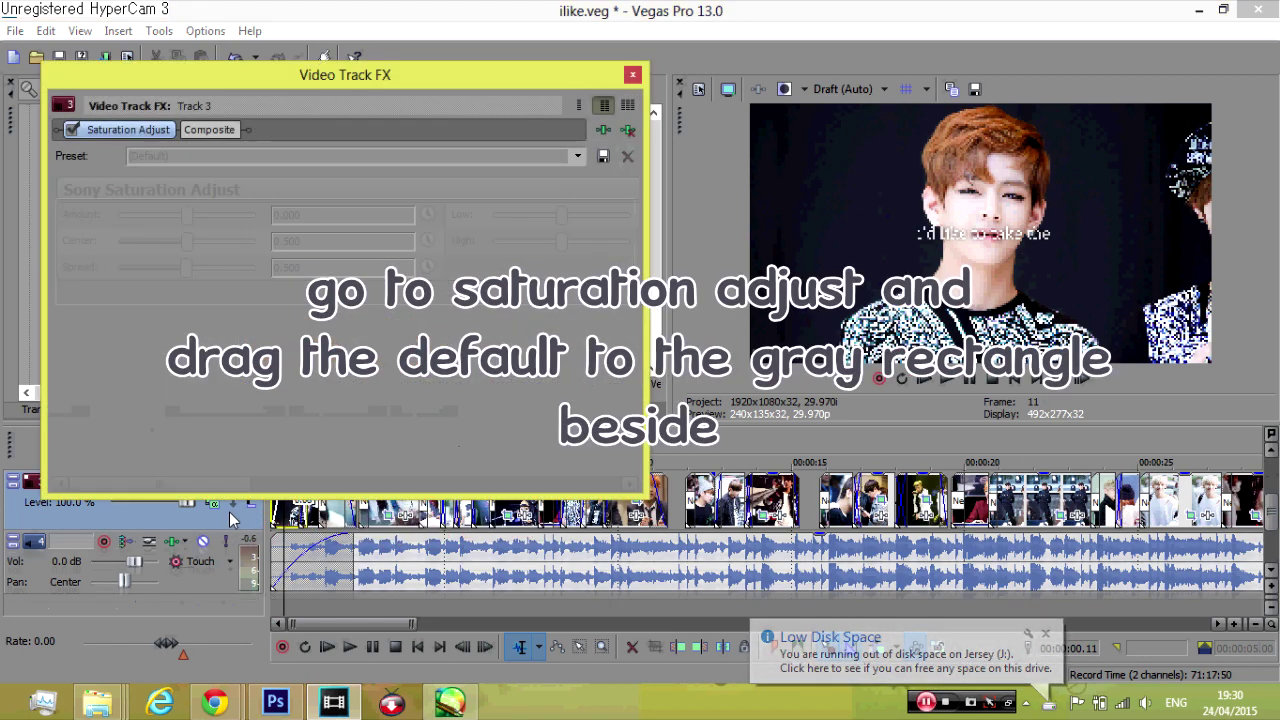
pyautogui.moveTo(562, 214); pyautogui.dragTo(519, 218)
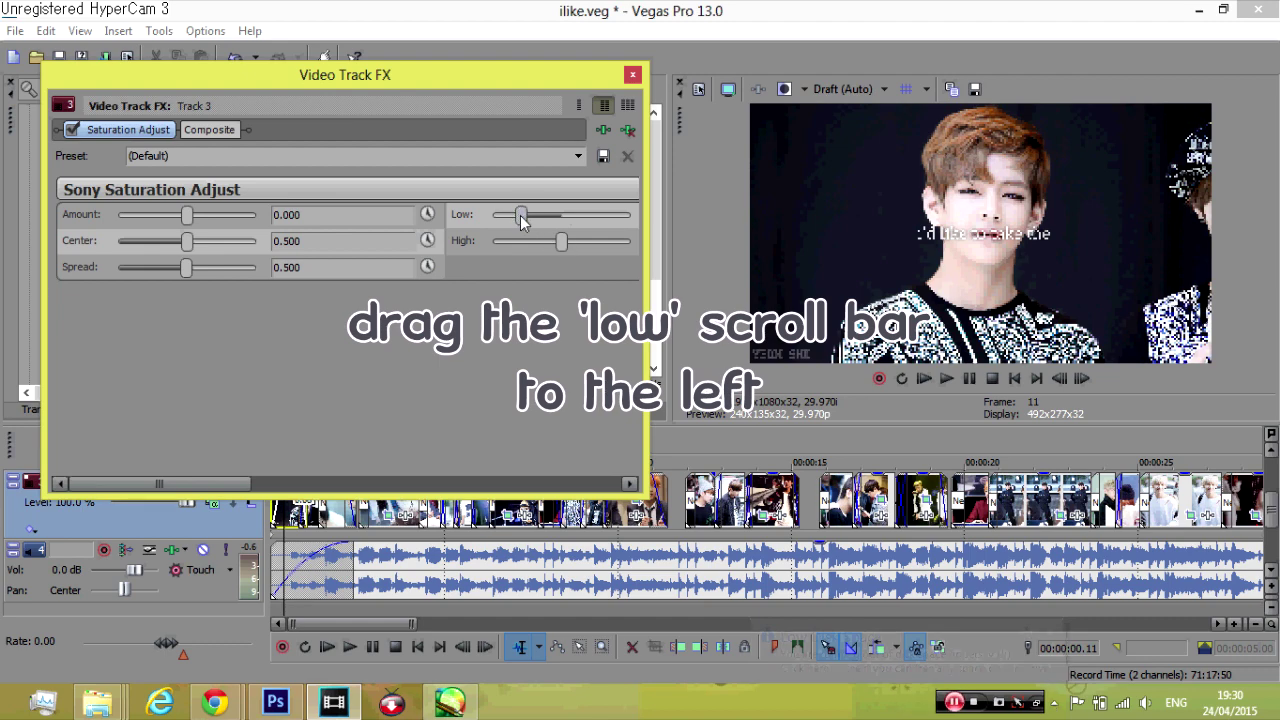
# Add the default HitFilm Bleach Bypass effect to video track 3, keeping its amount at 100.00 and brightness at 0.00
pyautogui.click(391, 563)
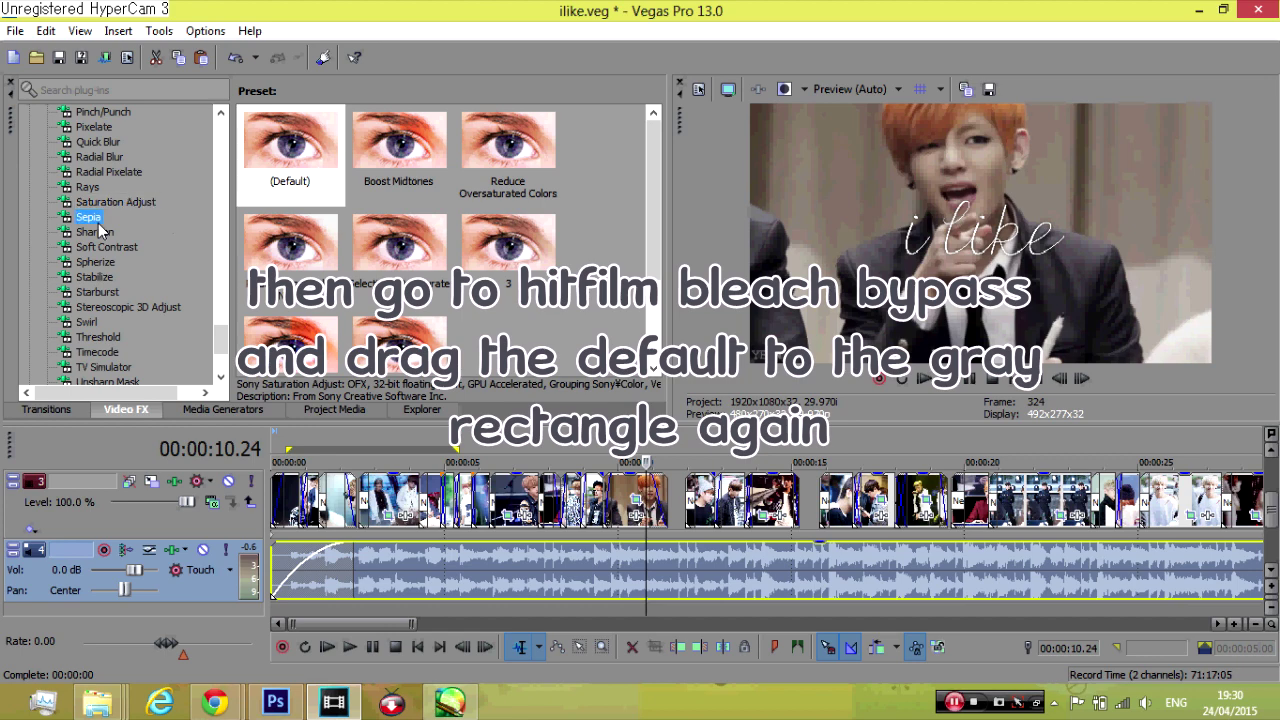
pyautogui.click(124, 111)
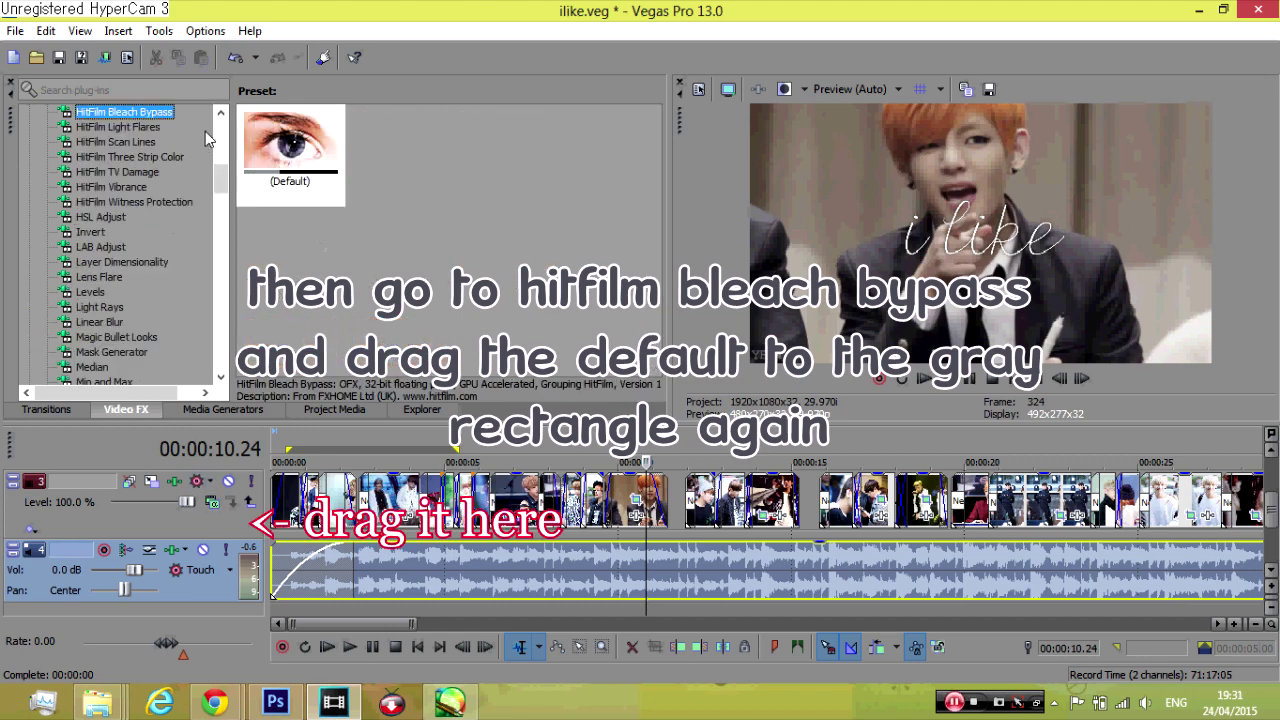
pyautogui.moveTo(290, 145); pyautogui.dragTo(284, 228)
pyautogui.moveTo(188, 500); pyautogui.dragTo(186, 500)
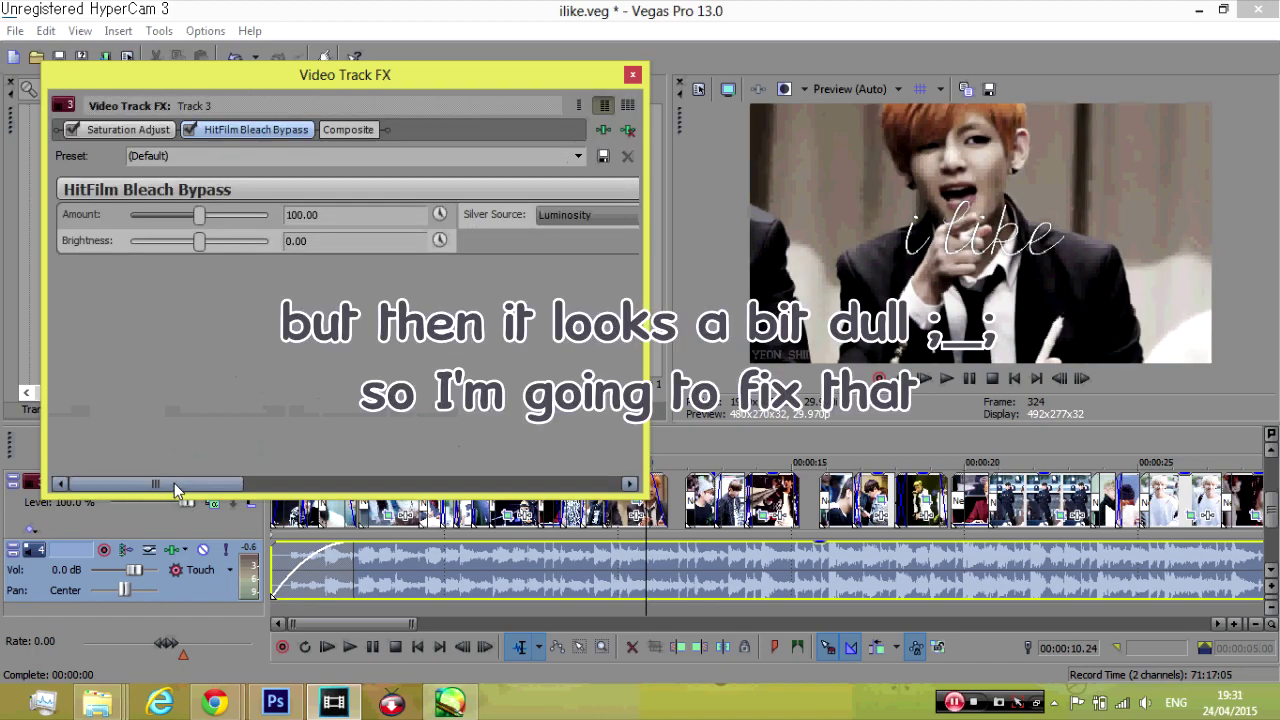
pyautogui.click(632, 76)
# Adjust track 3's Saturation Adjust to center 0.694, spread 0.609, low -0.211 and high -0.510, previewing it on several frames
pyautogui.moveTo(214, 187); pyautogui.dragTo(215, 122)
pyautogui.click(338, 561)
pyautogui.click(311, 561)
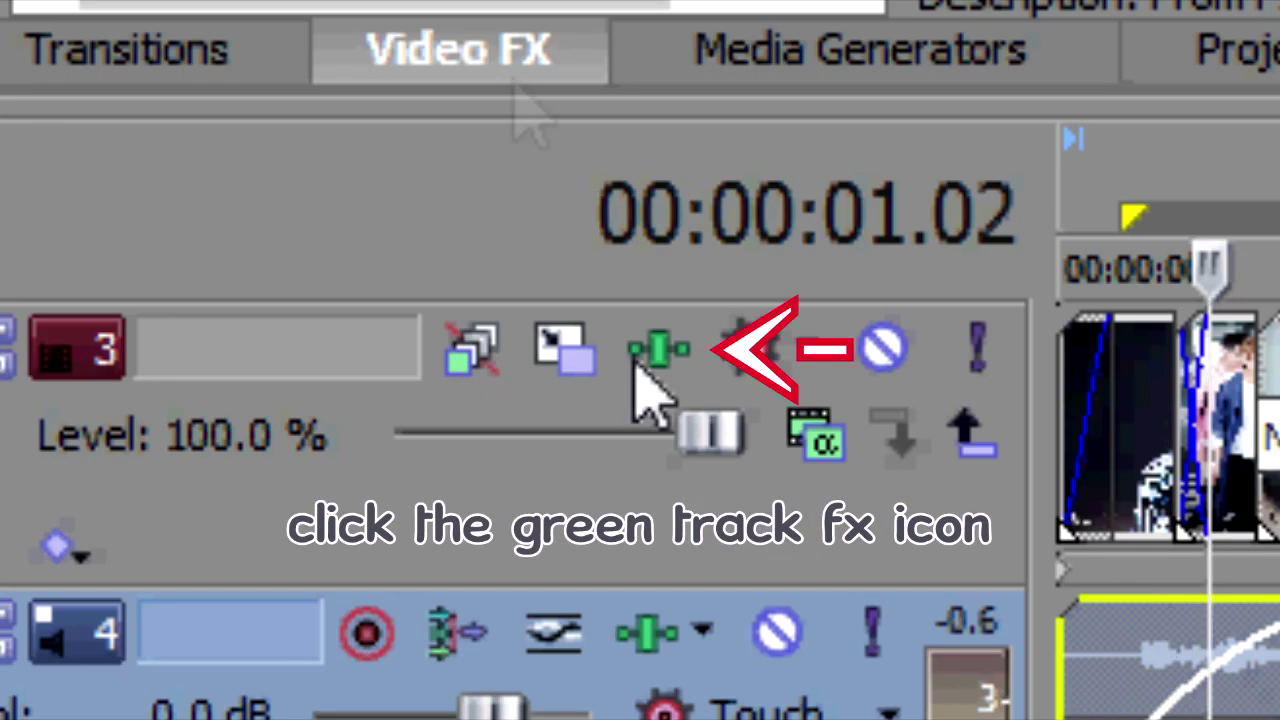
pyautogui.click(210, 471)
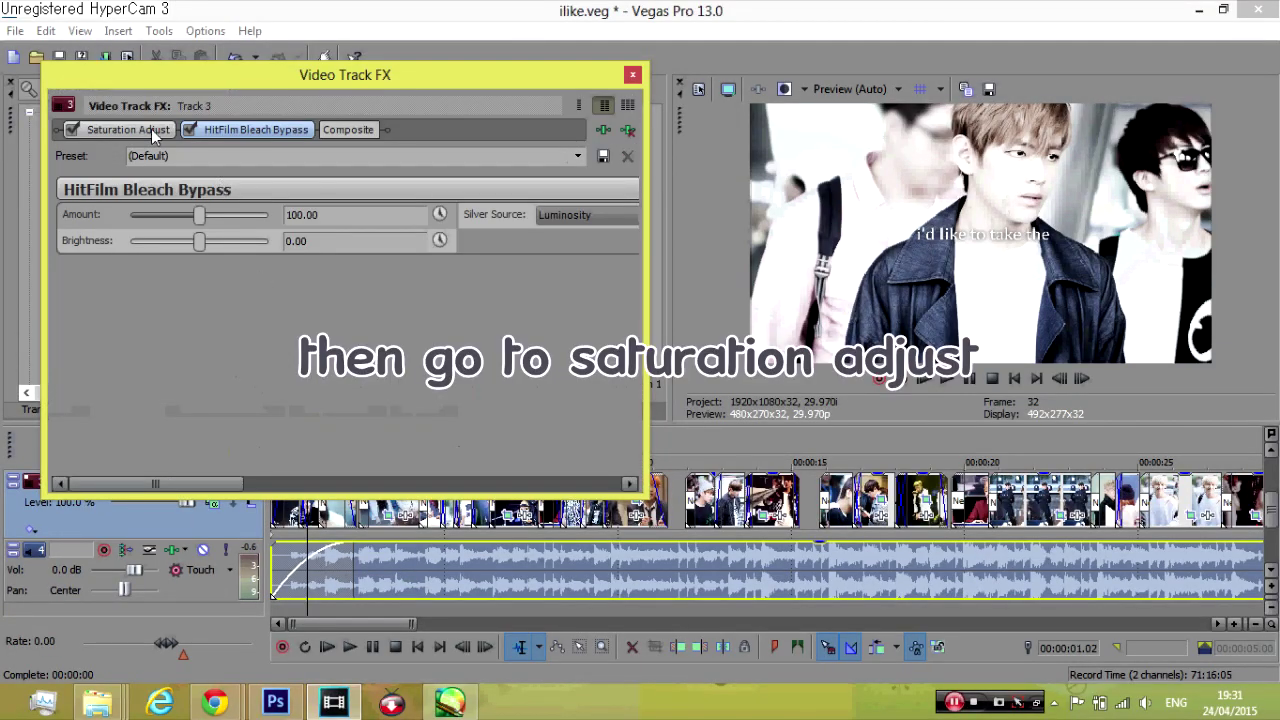
pyautogui.click(151, 129)
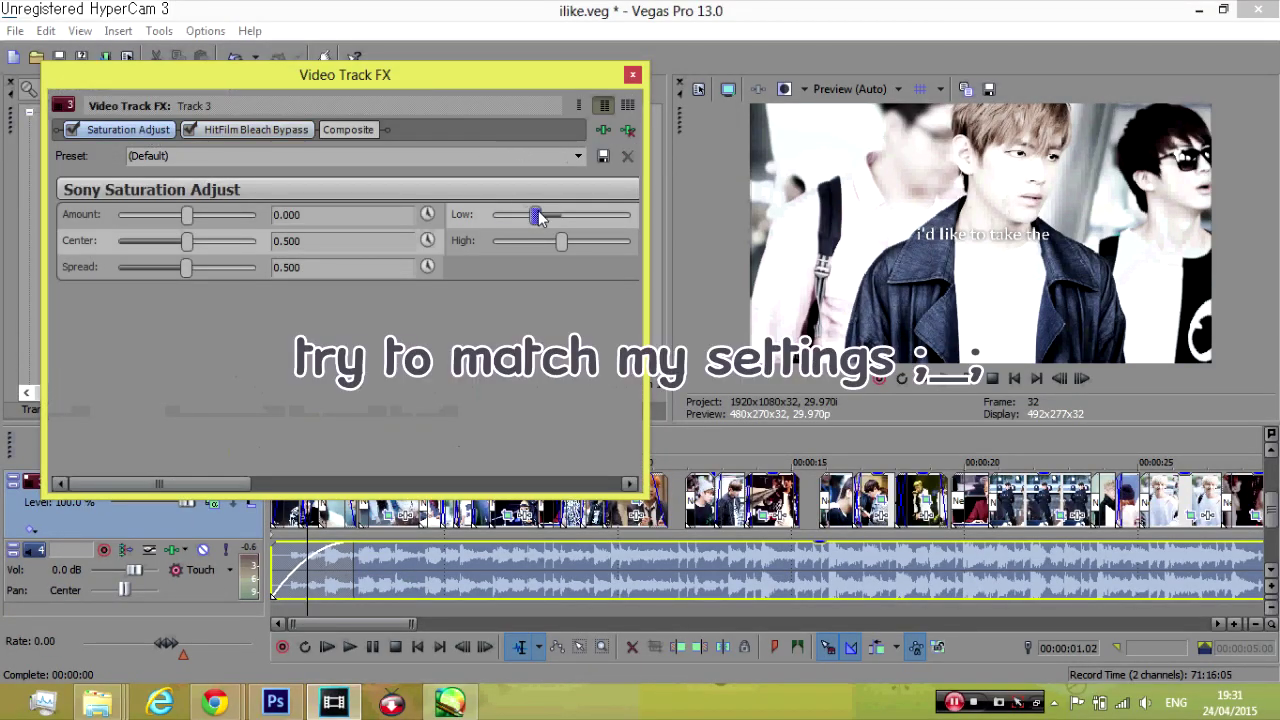
pyautogui.moveTo(538, 218); pyautogui.dragTo(545, 218)
pyautogui.click(479, 560)
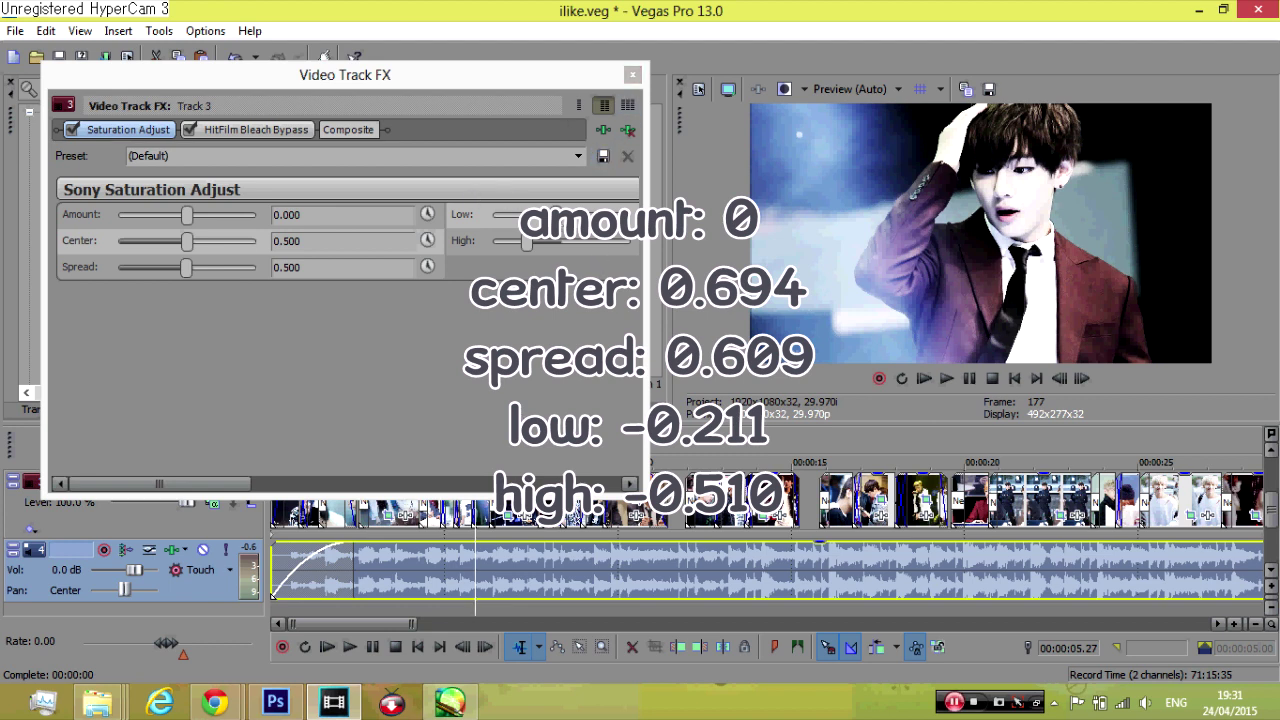
pyautogui.click(560, 222)
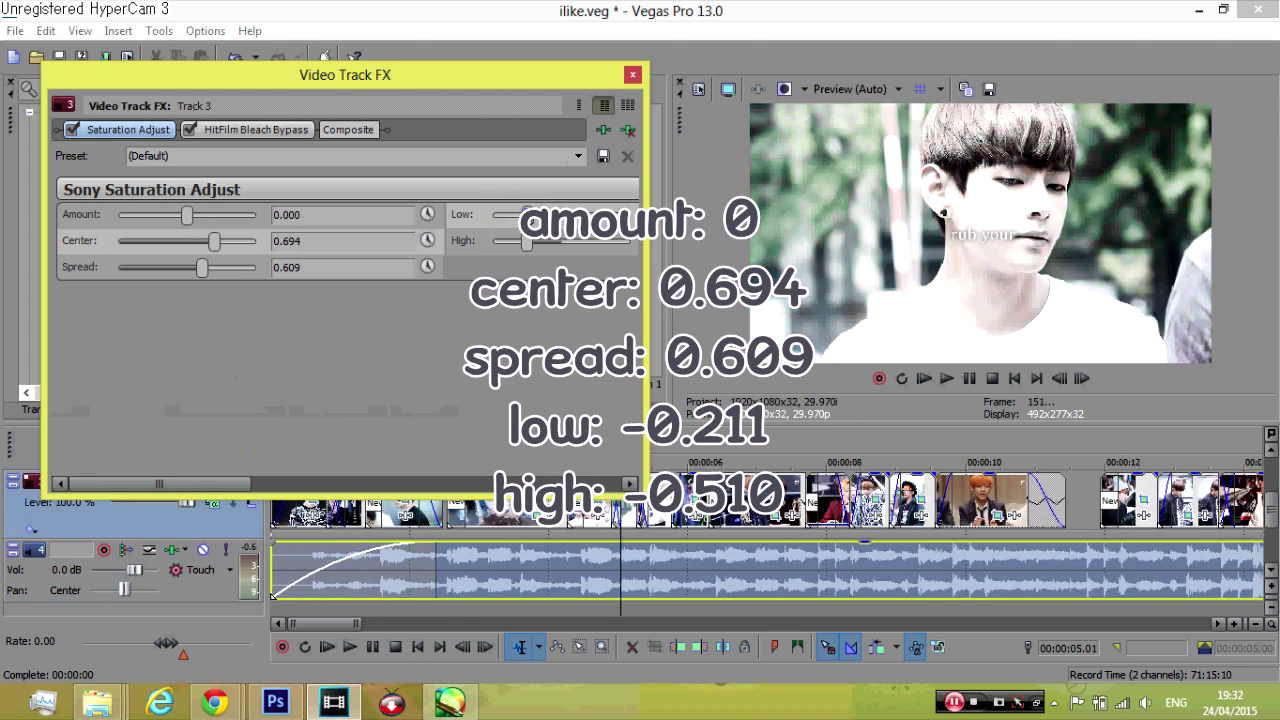
pyautogui.click(541, 213)
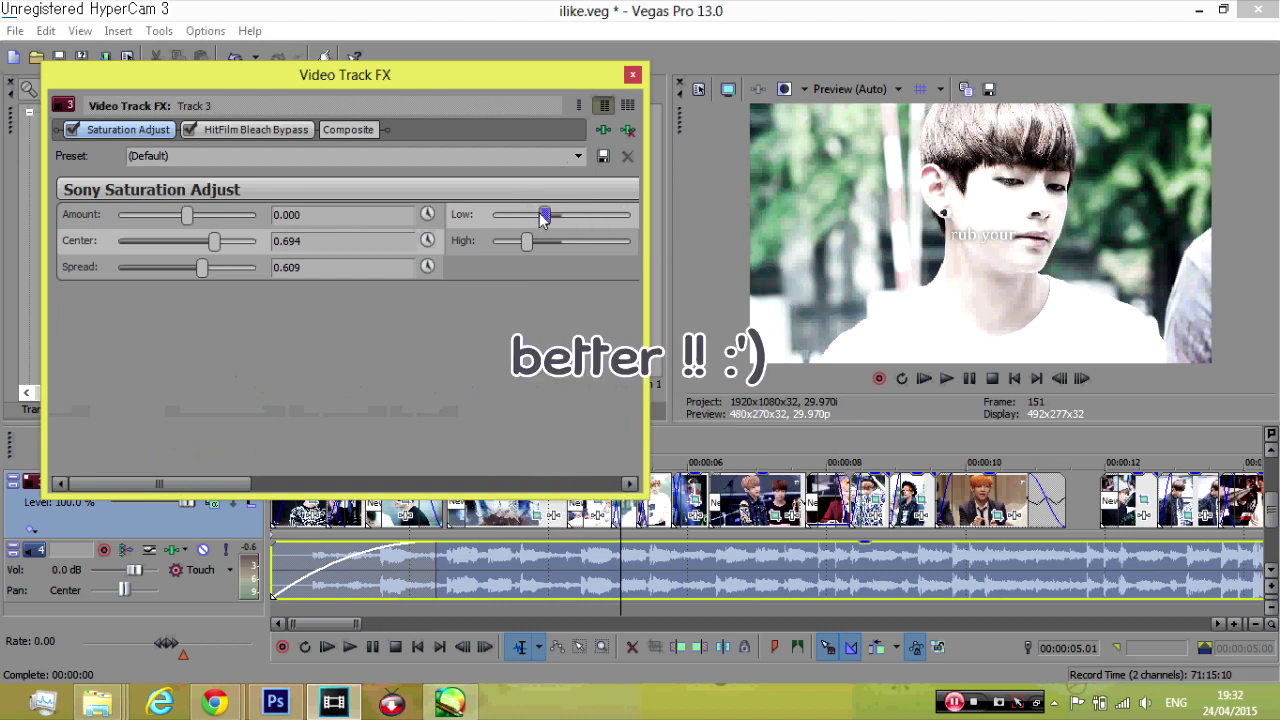
pyautogui.click(633, 75)
# Compare frames along the timeline and apply the default Brightness and Contrast effect to the clip at 00:00:07.05 on track 3
pyautogui.click(528, 572)
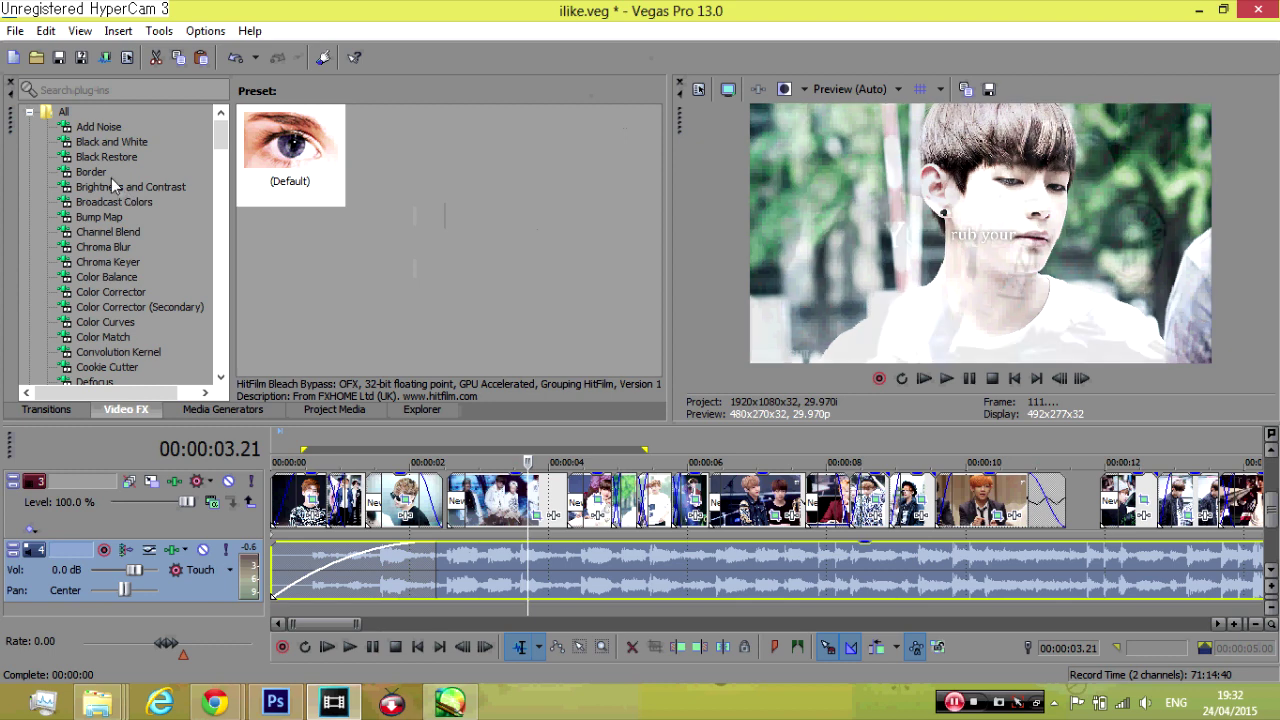
pyautogui.click(111, 186)
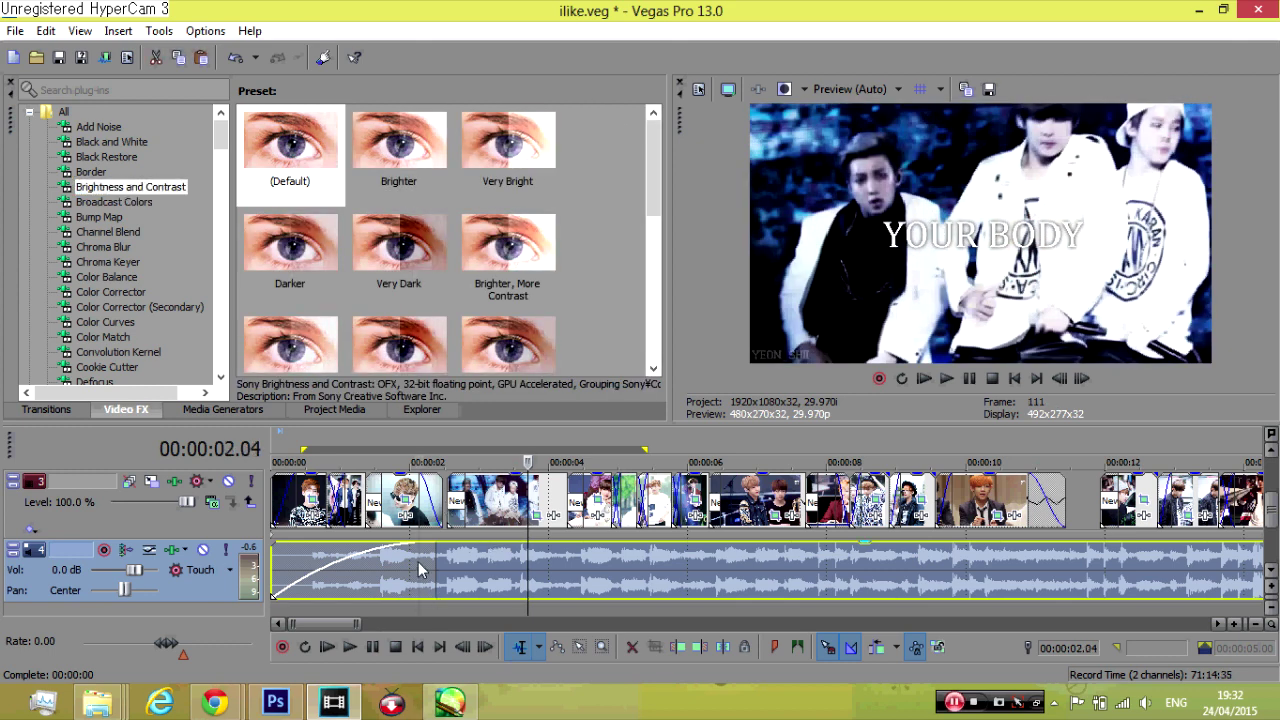
pyautogui.click(307, 578)
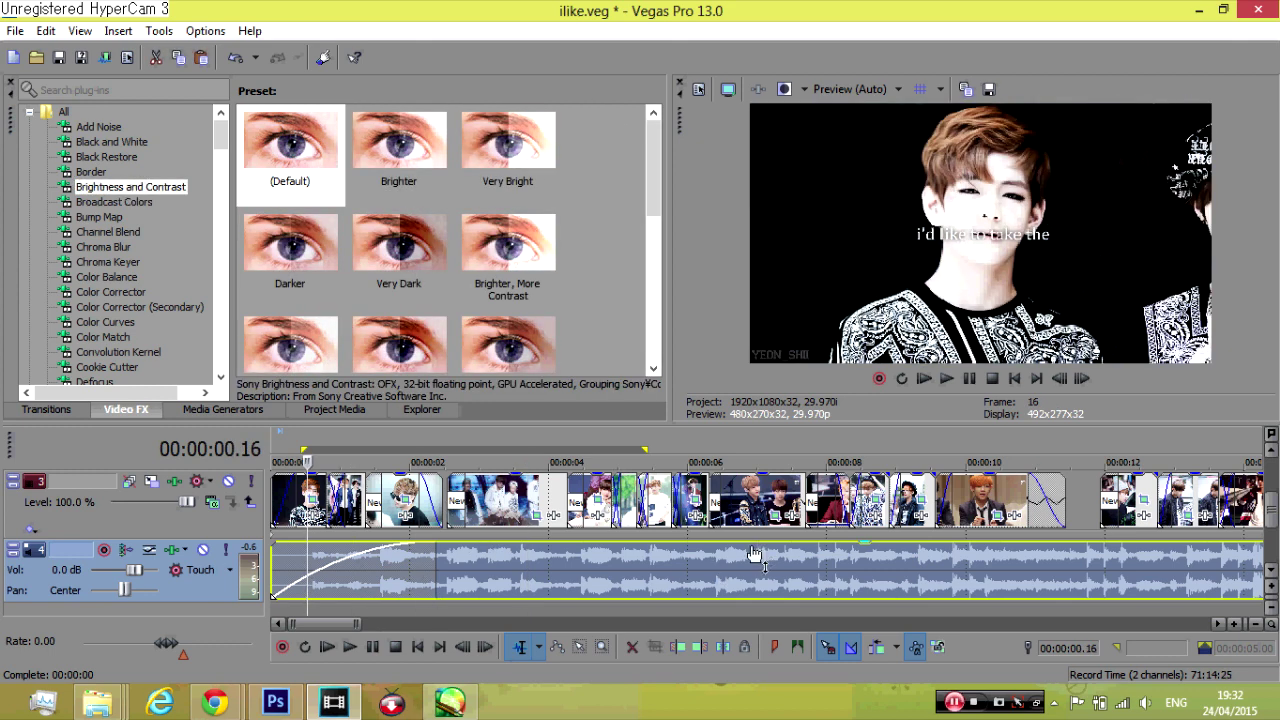
pyautogui.click(727, 565)
pyautogui.click(697, 562)
pyautogui.click(745, 557)
pyautogui.click(768, 500)
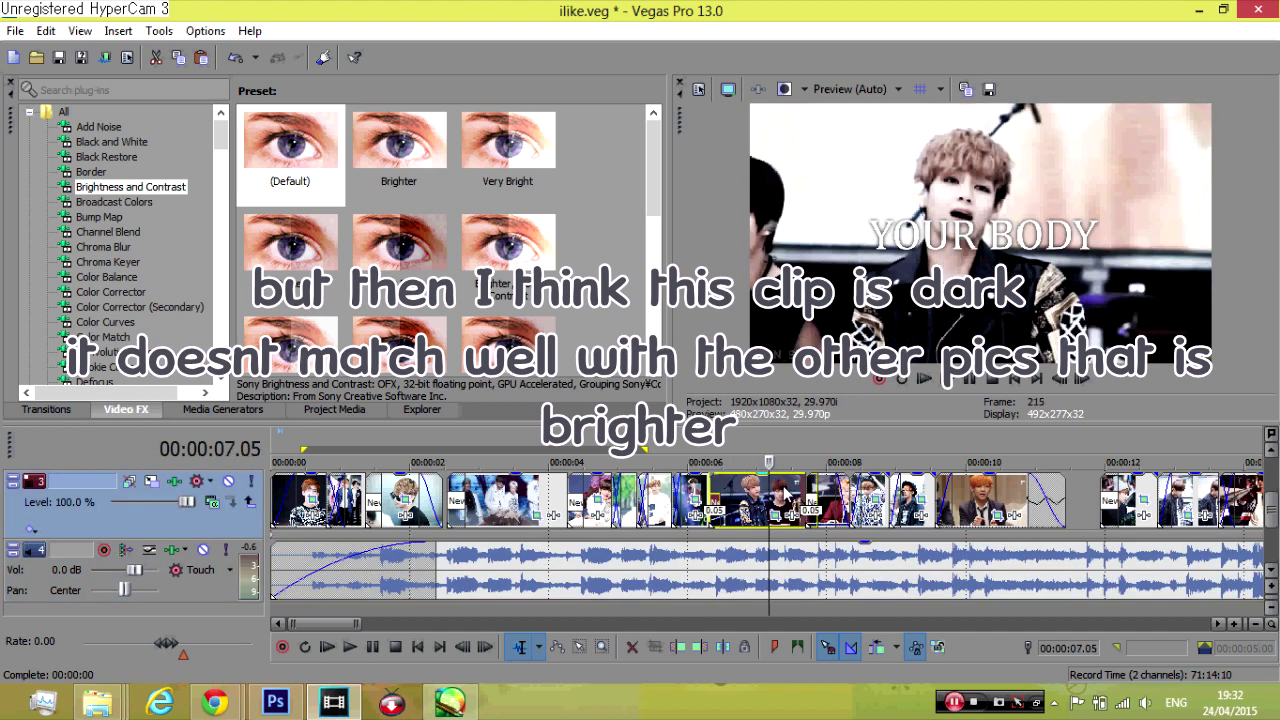
pyautogui.click(508, 268)
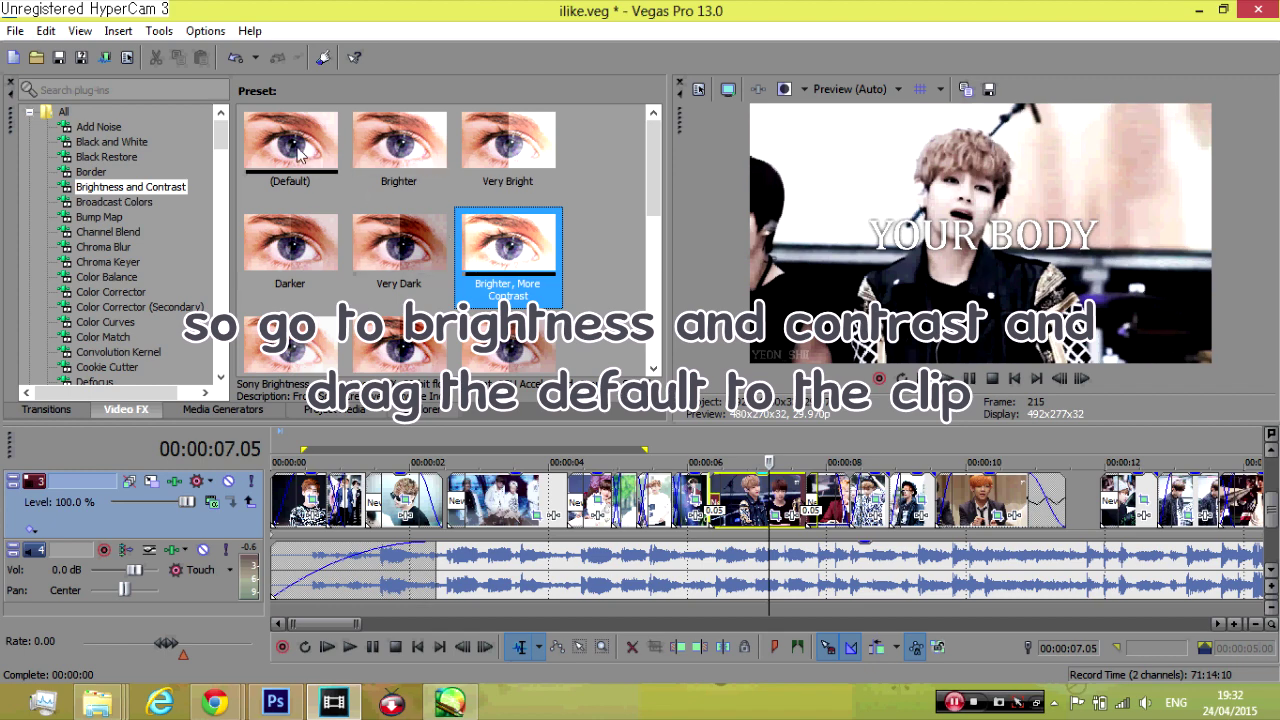
pyautogui.moveTo(290, 150); pyautogui.dragTo(752, 506)
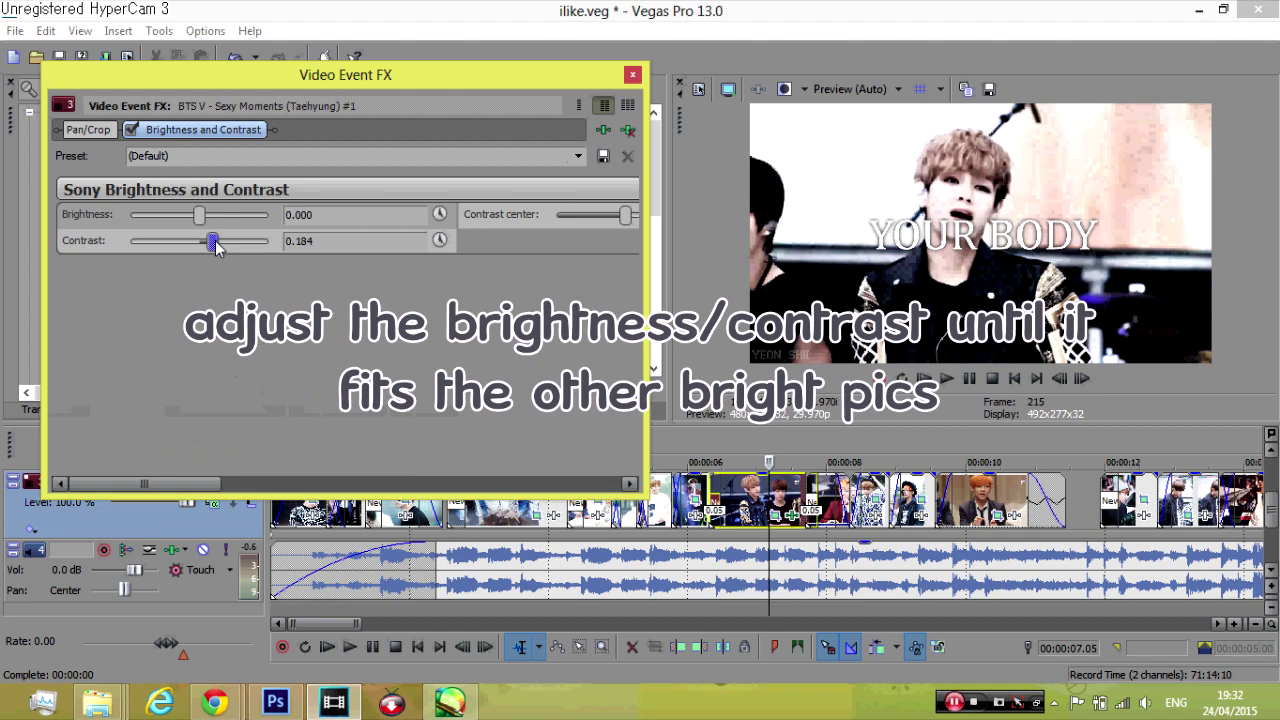
# Check the frames after 00:00:08.07 for darker clips and apply the default Brightness and Contrast effect to the clip at 00:00:10.02
pyautogui.click(631, 76)
pyautogui.click(844, 585)
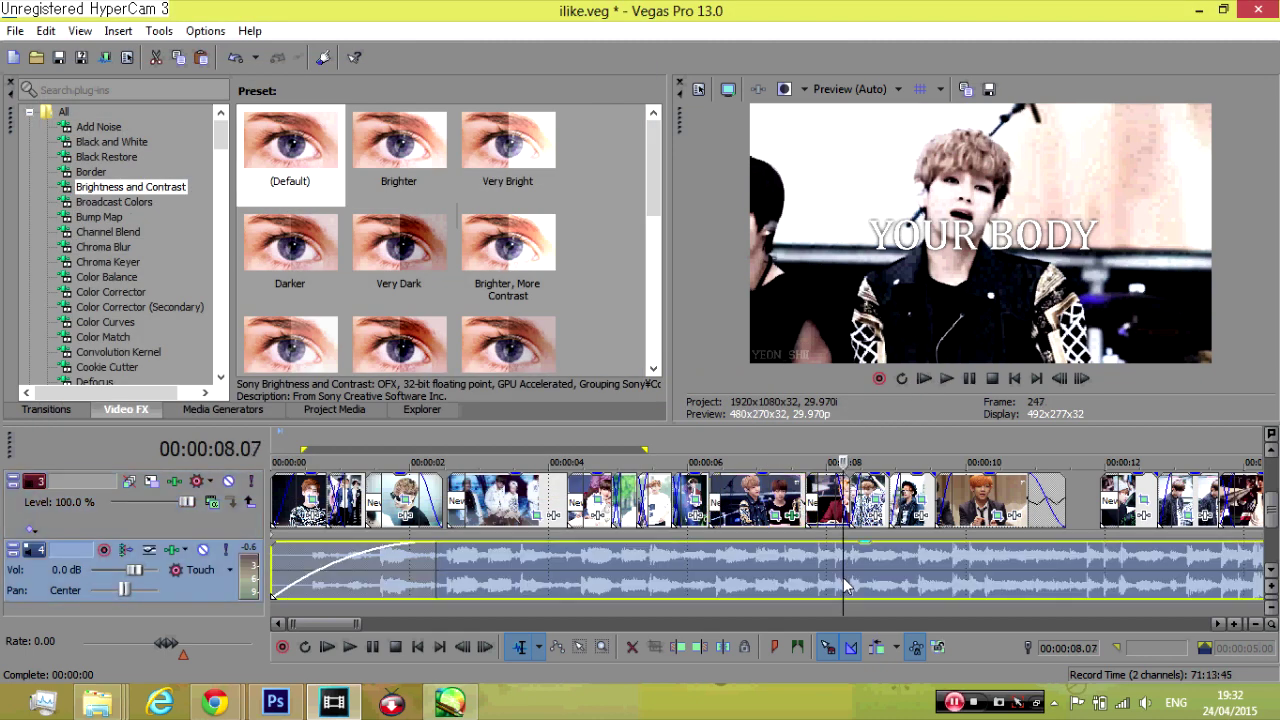
pyautogui.click(880, 583)
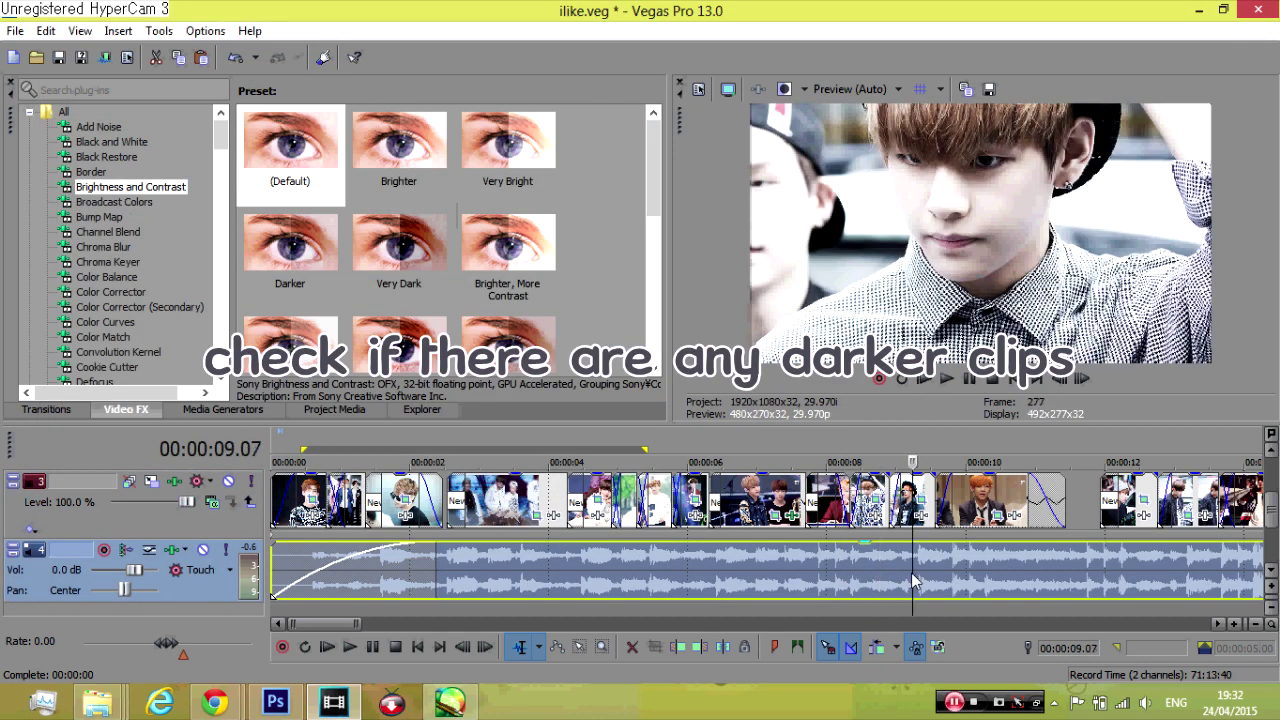
pyautogui.moveTo(335, 135); pyautogui.dragTo(498, 237)
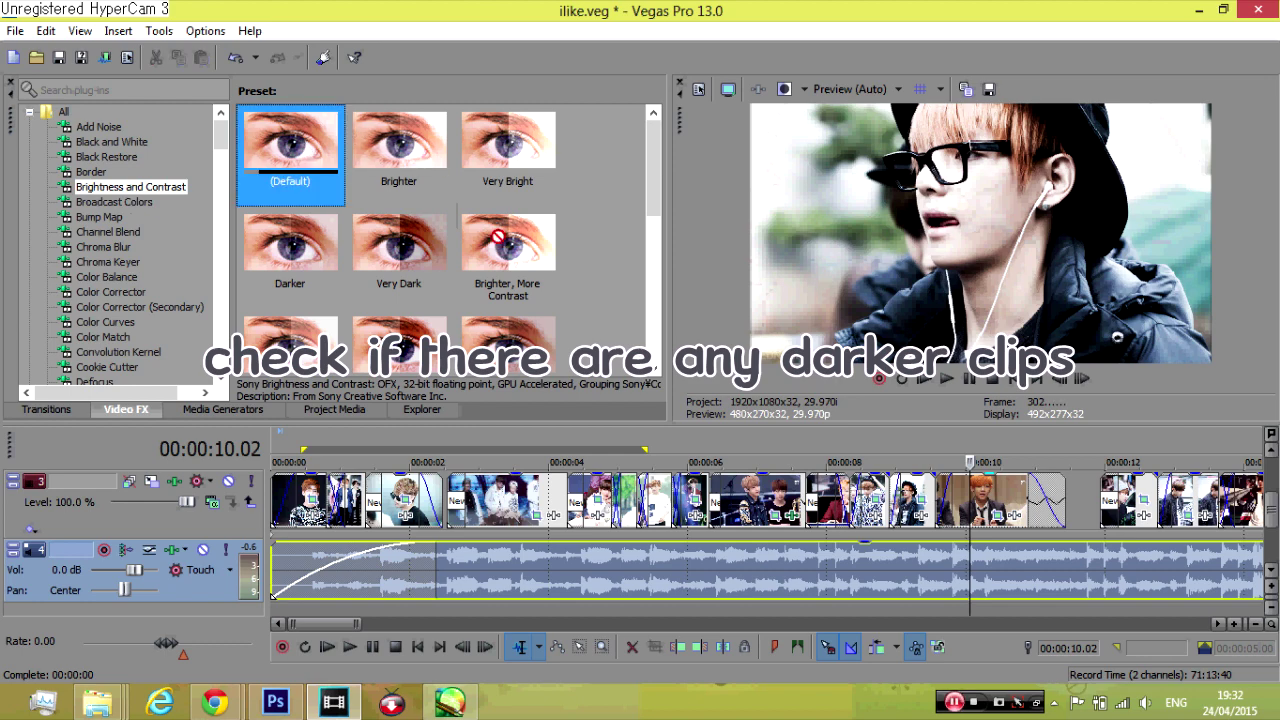
pyautogui.moveTo(952, 486); pyautogui.dragTo(968, 495)
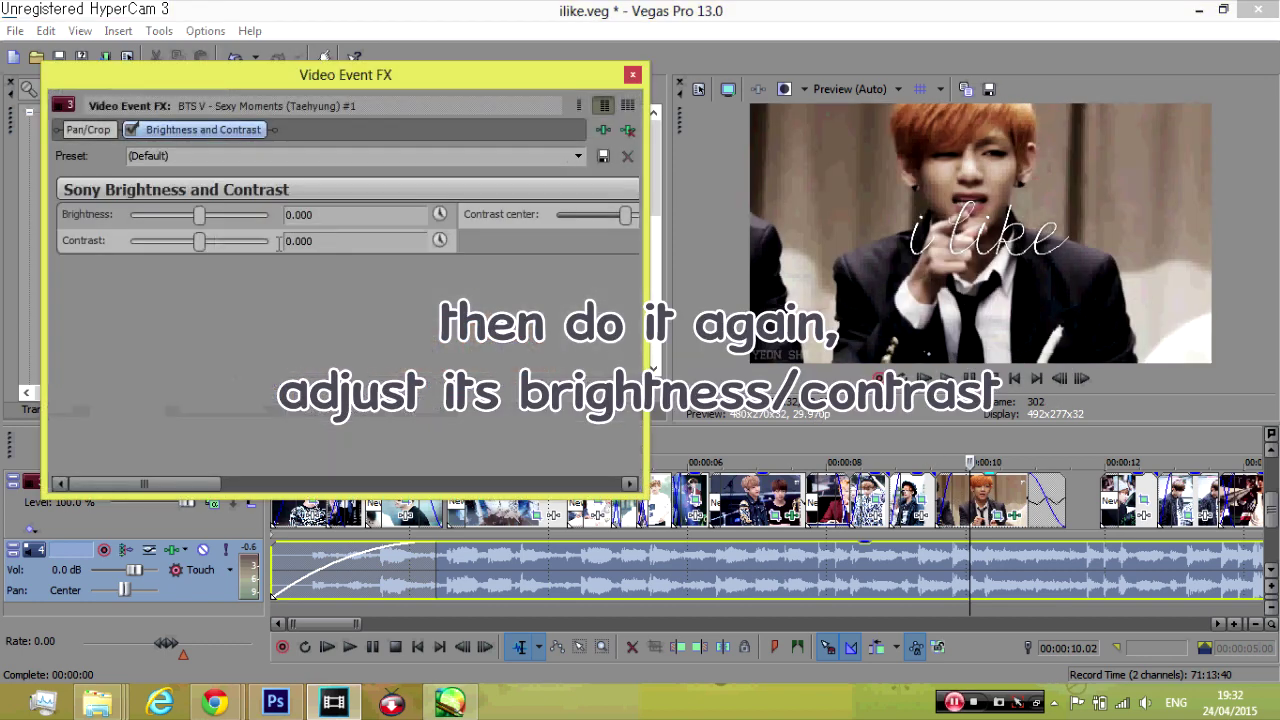
# Set the brightness of the clip at 00:00:10.02 to about 0.116 and its contrast to 0.293
pyautogui.moveTo(207, 248); pyautogui.dragTo(207, 220)
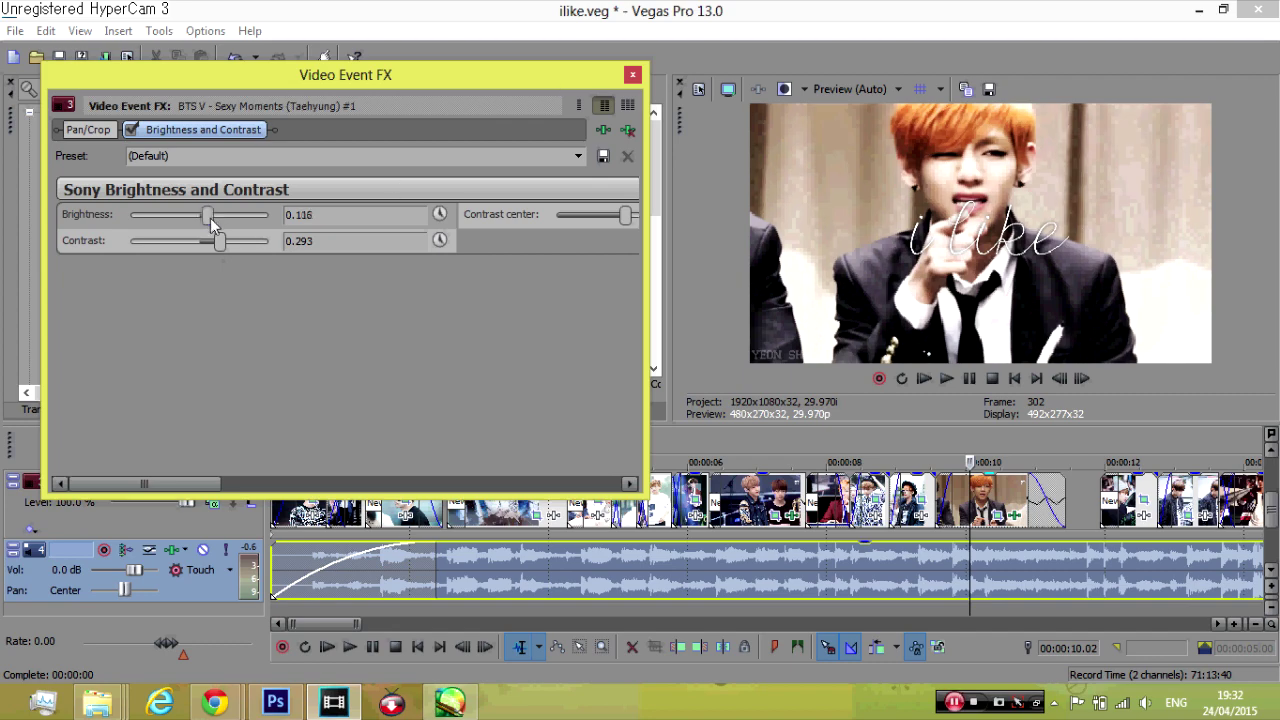
pyautogui.moveTo(211, 219); pyautogui.dragTo(213, 219)
pyautogui.click(632, 75)
# Apply the default Brightness and Contrast effect to the dark stage clip at 00:00:18.16 on track 3 and raise its contrast and brightness
pyautogui.click(904, 560)
pyautogui.press('space')
pyautogui.press('Return')
pyautogui.moveTo(332, 624); pyautogui.dragTo(371, 624)
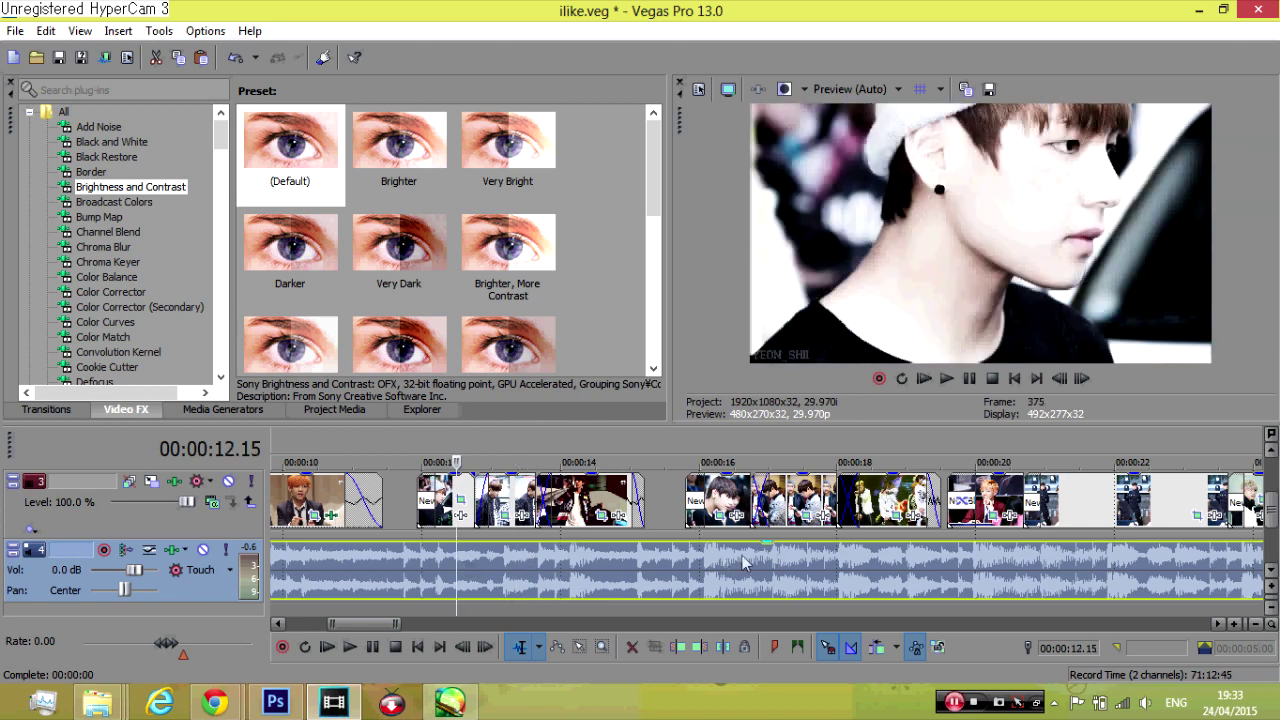
pyautogui.click(876, 566)
pyautogui.hscroll(2, 885, 558)
pyautogui.moveTo(290, 142); pyautogui.dragTo(768, 498)
pyautogui.moveTo(198, 241); pyautogui.dragTo(206, 217)
pyautogui.click(632, 75)
# Apply the default Brightness and Contrast effect to track 3's last two clips, near 00:00:28 and 00:00:30, raising the first one's contrast and brightness
pyautogui.moveTo(374, 625); pyautogui.dragTo(409, 624)
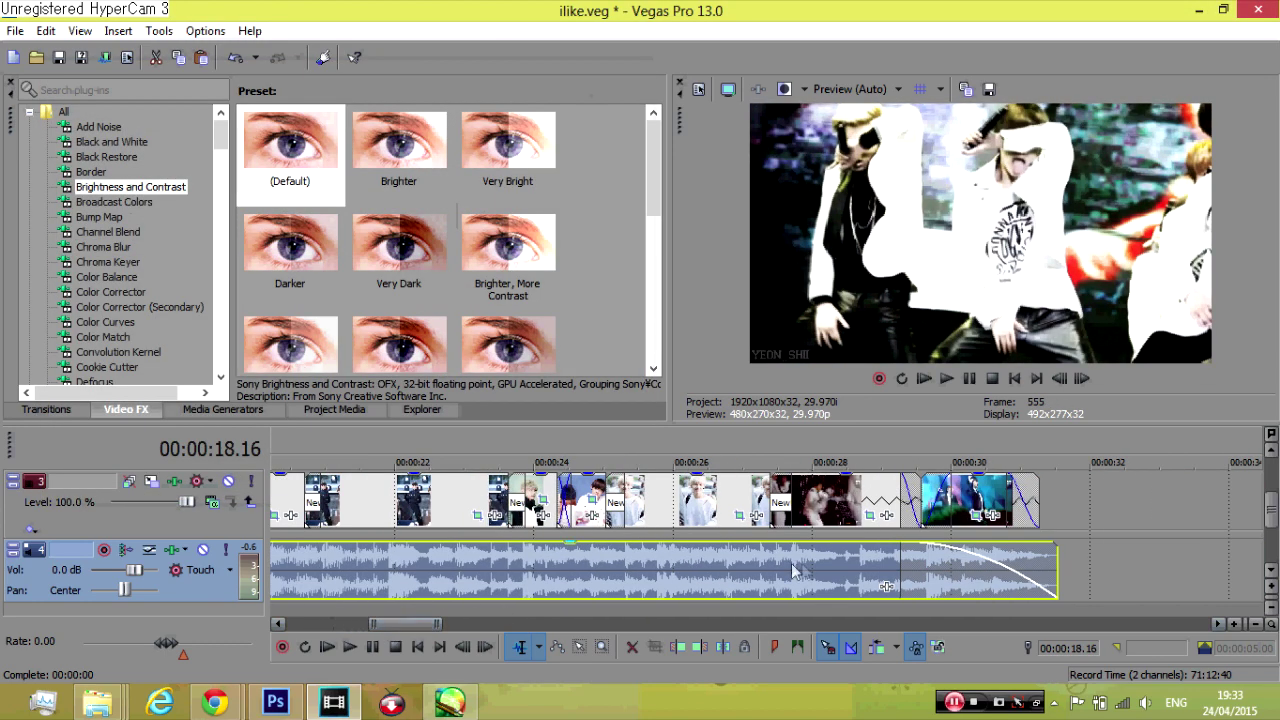
pyautogui.moveTo(290, 142); pyautogui.dragTo(881, 498)
pyautogui.moveTo(199, 241); pyautogui.dragTo(219, 242)
pyautogui.moveTo(199, 216); pyautogui.dragTo(211, 219)
pyautogui.click(983, 570)
pyautogui.click(632, 75)
pyautogui.moveTo(290, 142); pyautogui.dragTo(972, 518)
pyautogui.click(975, 515)
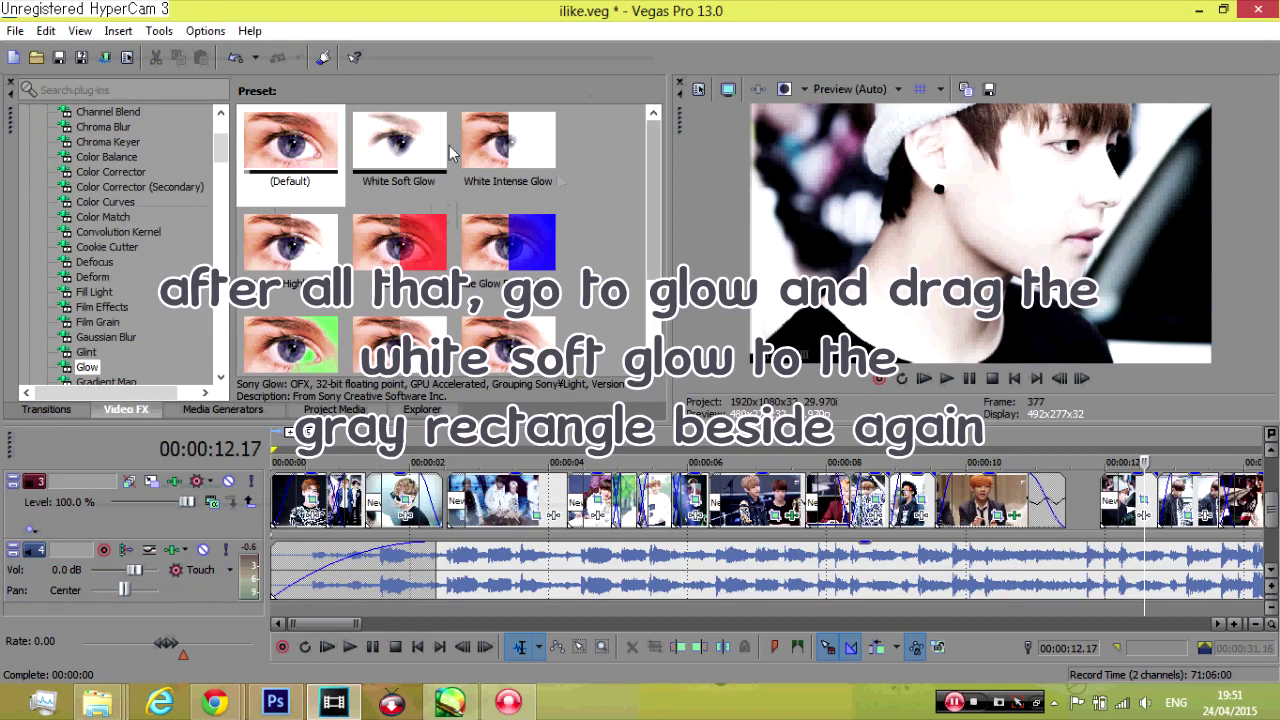
# Apply the White Soft Glow preset of the Glow effect to the whole video track 3 and set its suppression to 0.748
pyautogui.moveTo(398, 150); pyautogui.dragTo(240, 505)
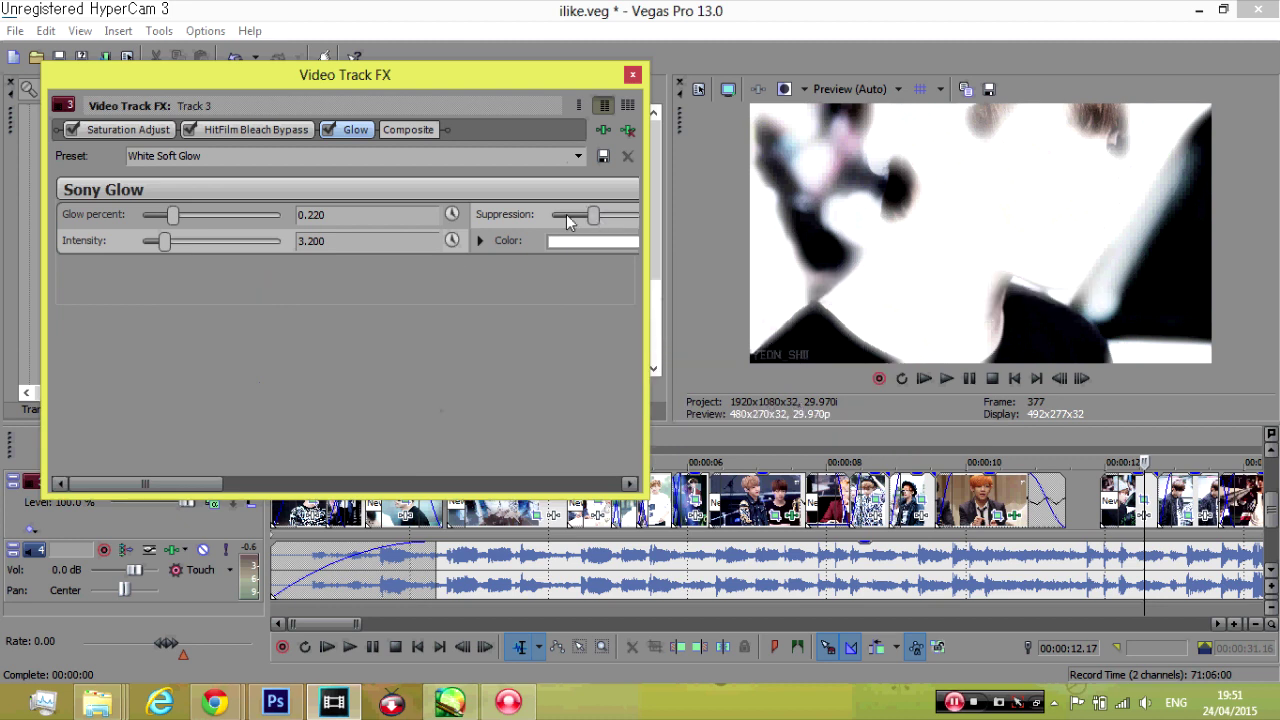
pyautogui.moveTo(597, 222); pyautogui.dragTo(653, 222)
pyautogui.moveTo(228, 487); pyautogui.dragTo(391, 488)
pyautogui.moveTo(531, 218); pyautogui.dragTo(541, 226)
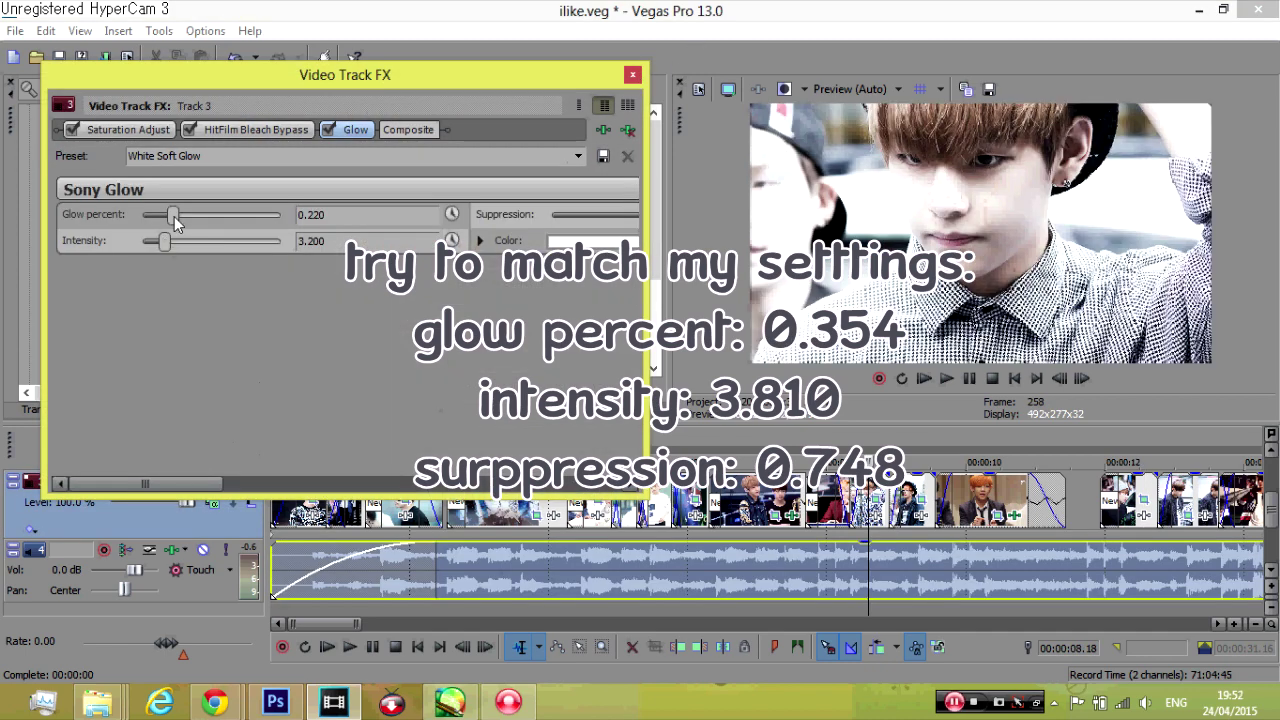
# Set track 3's glow percent to 0.354 and glow intensity to 3.810, previewing the result on the clip at 00:00:07.03
pyautogui.moveTo(174, 222)
pyautogui.mouseDown()
pyautogui.moveTo(217, 222)
pyautogui.moveTo(183, 222)
pyautogui.moveTo(174, 243)
pyautogui.mouseUp()
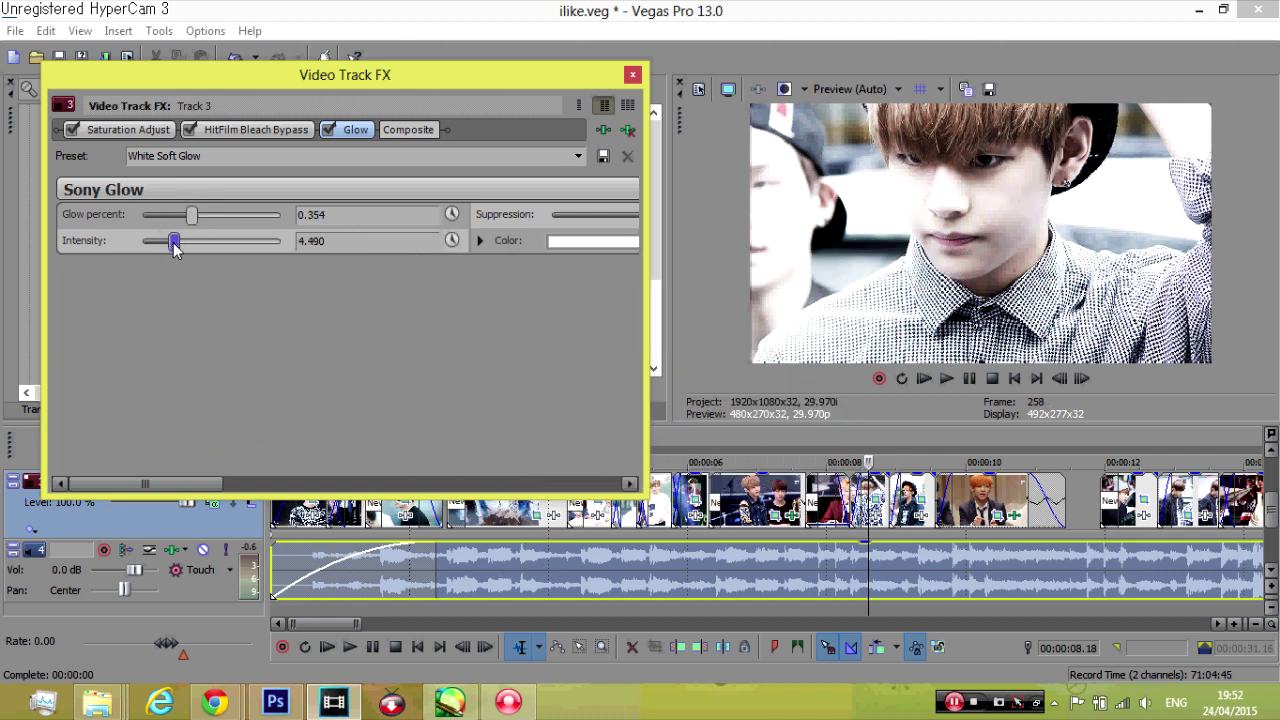
pyautogui.click(764, 551)
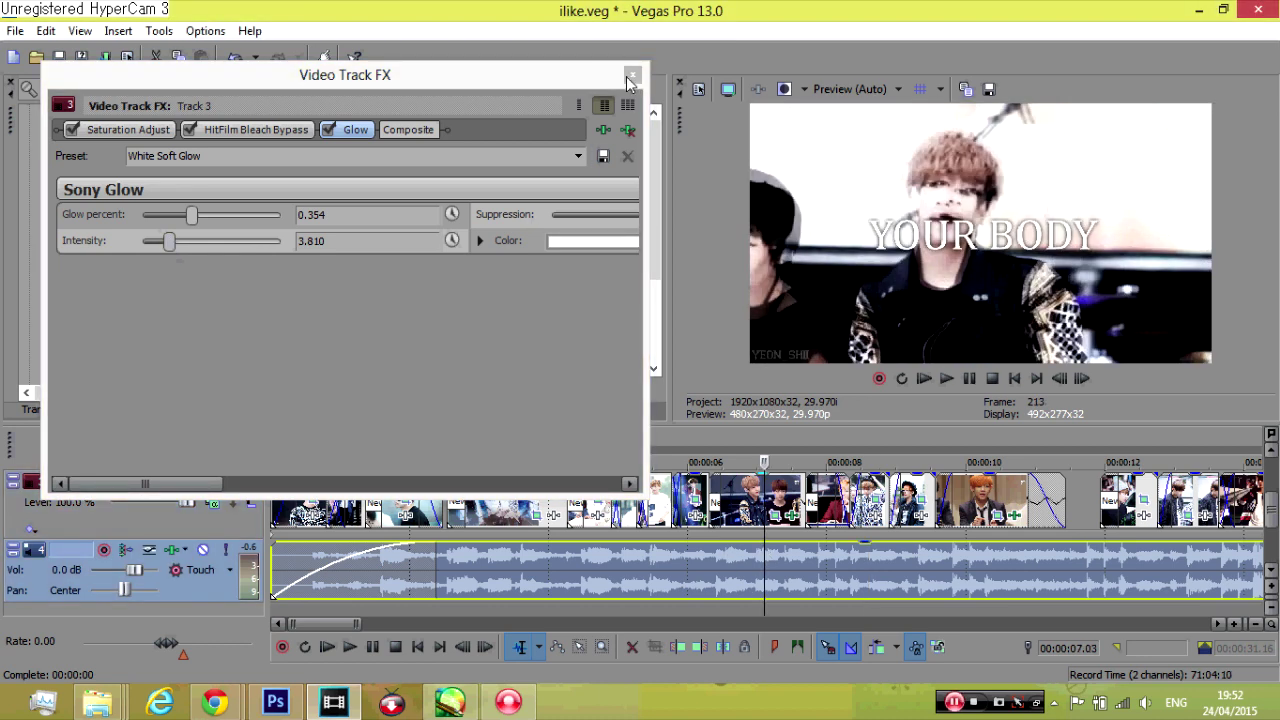
pyautogui.click(631, 77)
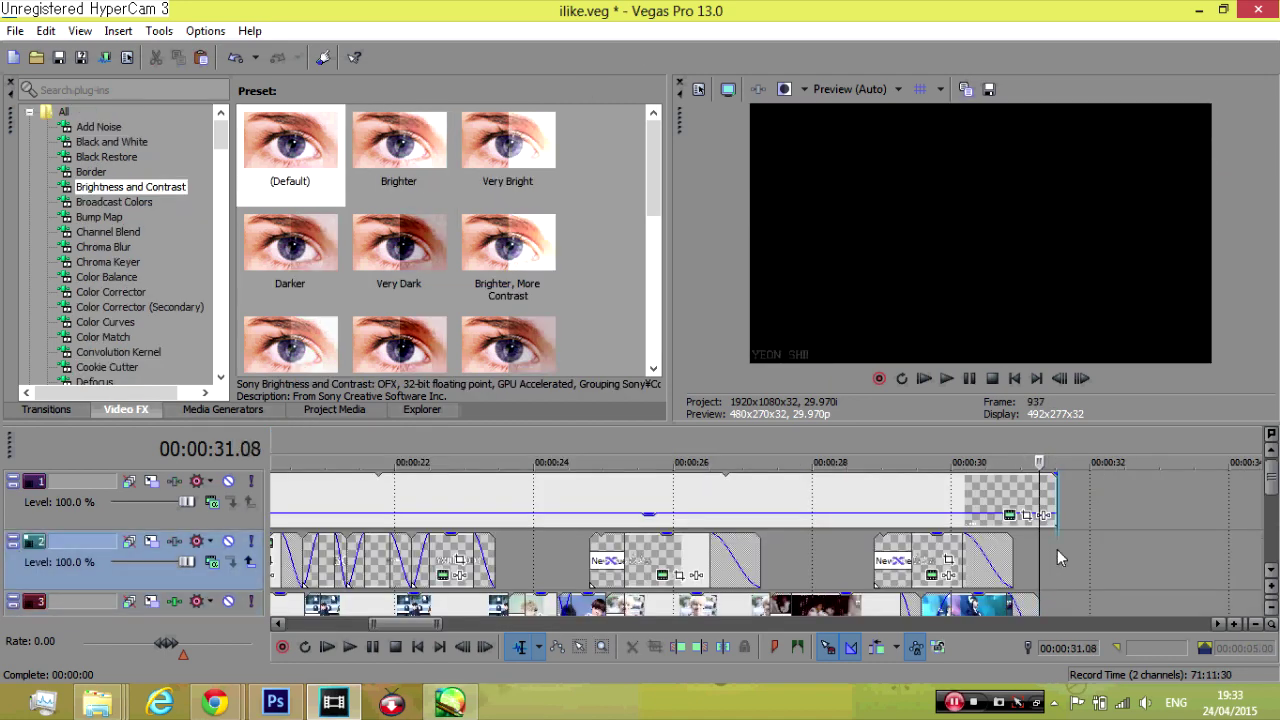
# Select the full timeline up to 00:00:31.16 and render that loop region as ilike.mp4 with the MainConcept AVC/AAC Internet HD 720p template
pyautogui.moveTo(1057, 549); pyautogui.dragTo(275, 552)
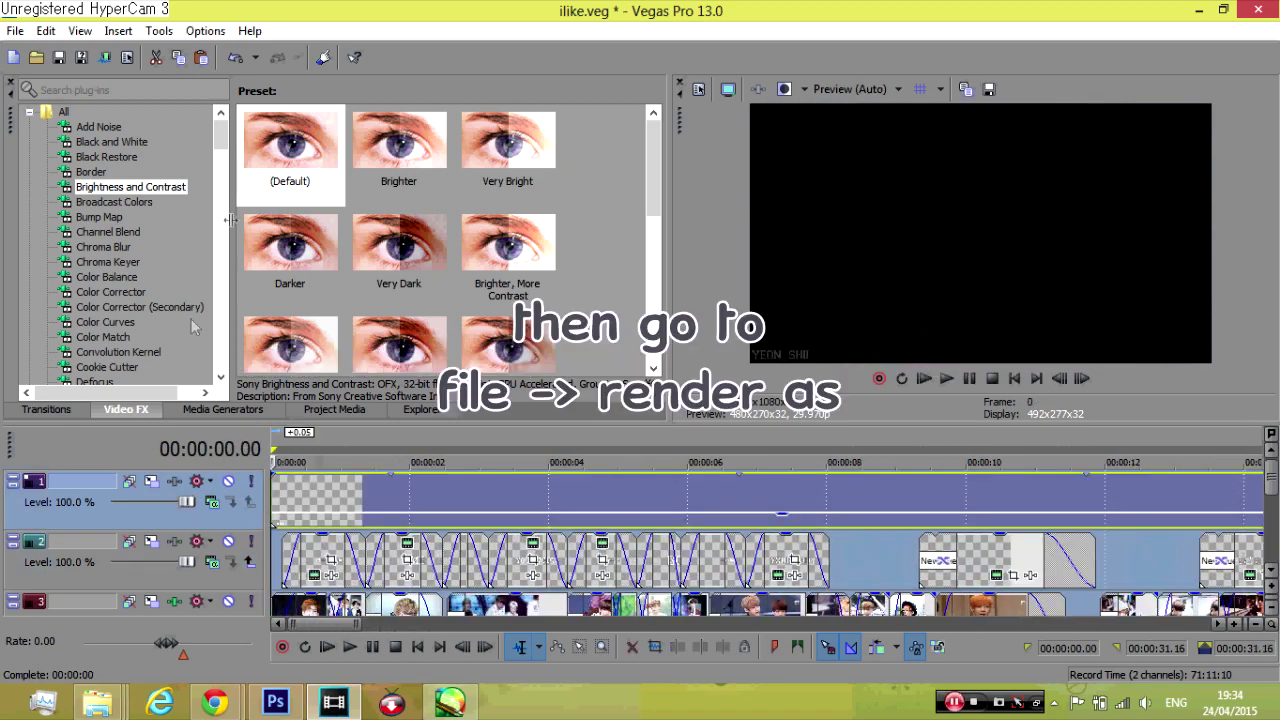
pyautogui.click(15, 32)
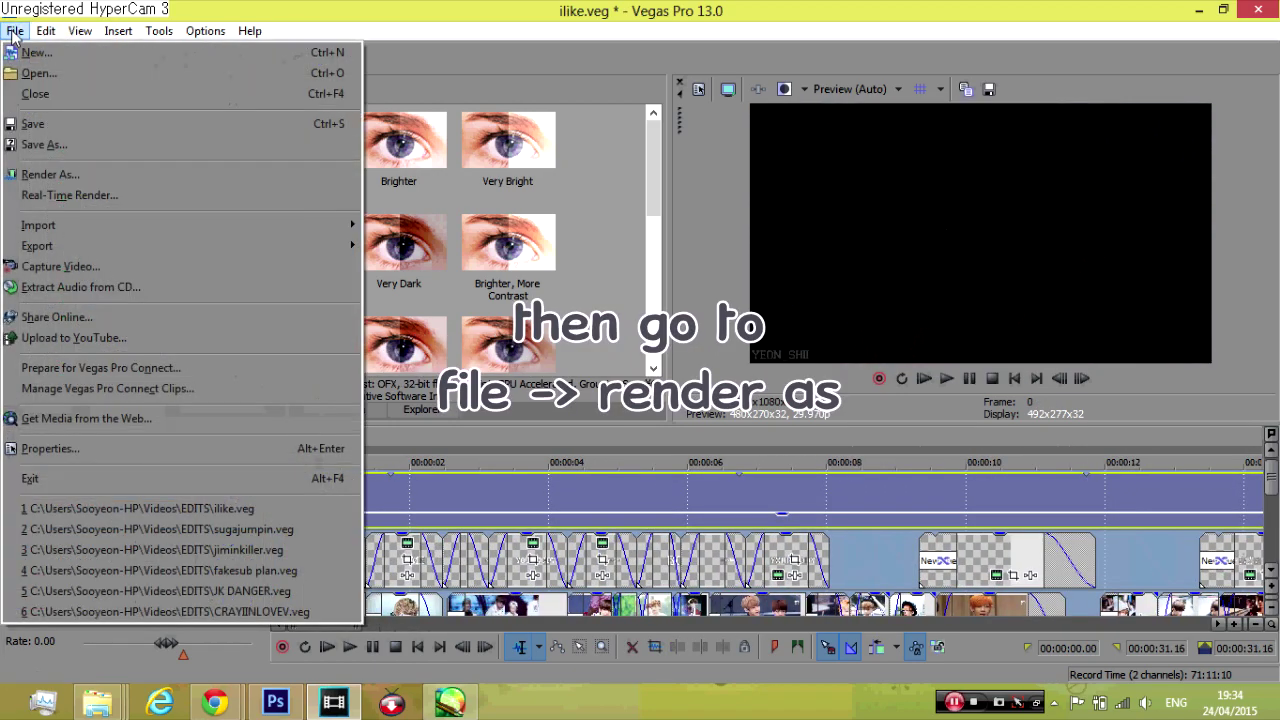
pyautogui.click(45, 174)
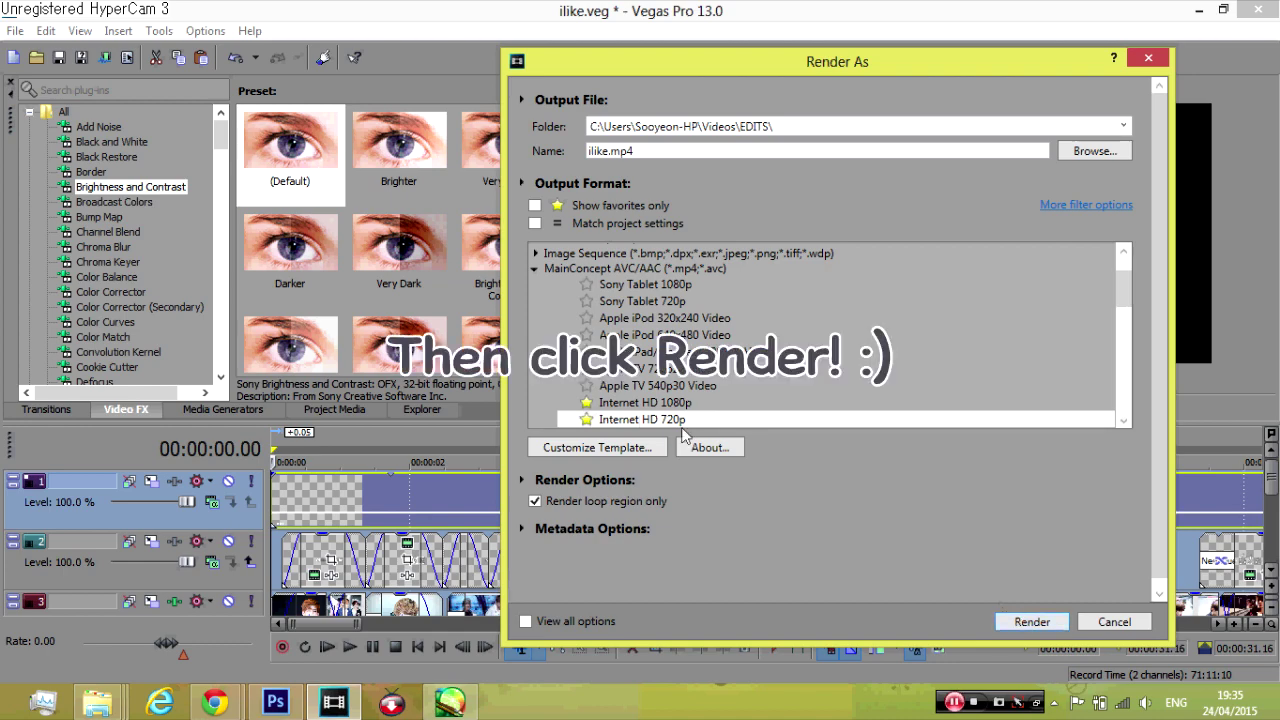
pyautogui.click(1060, 625)
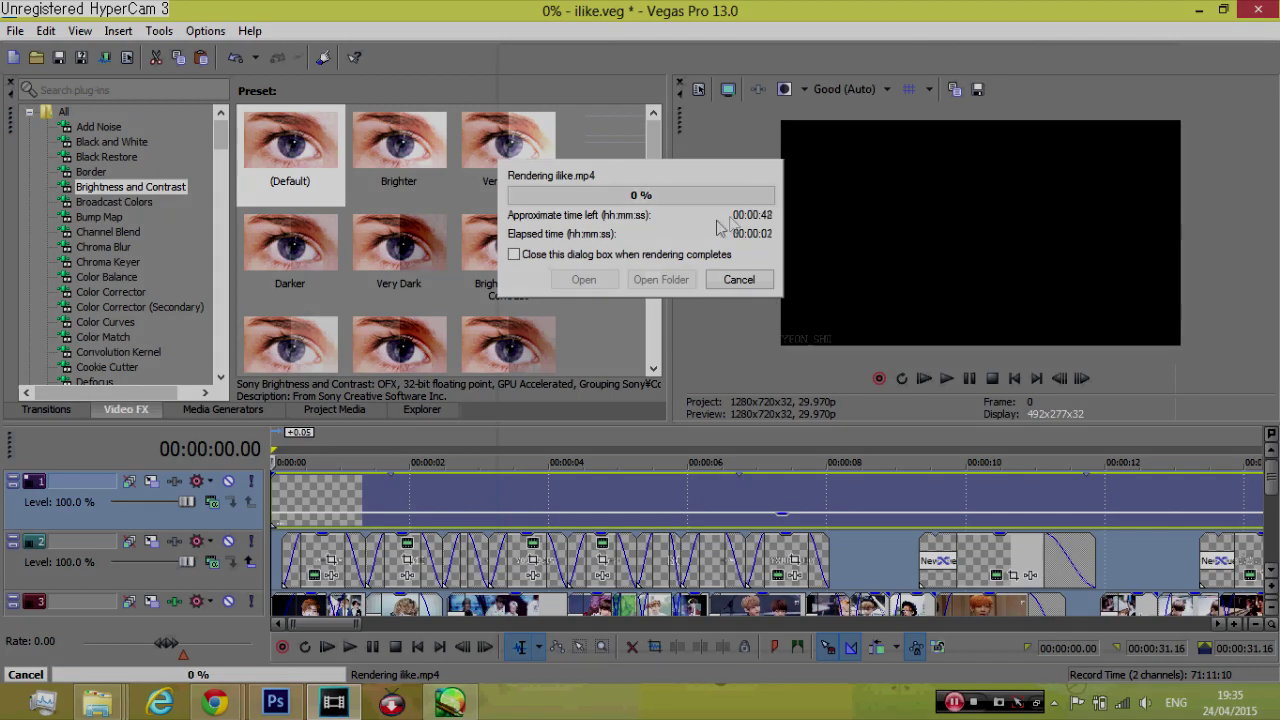